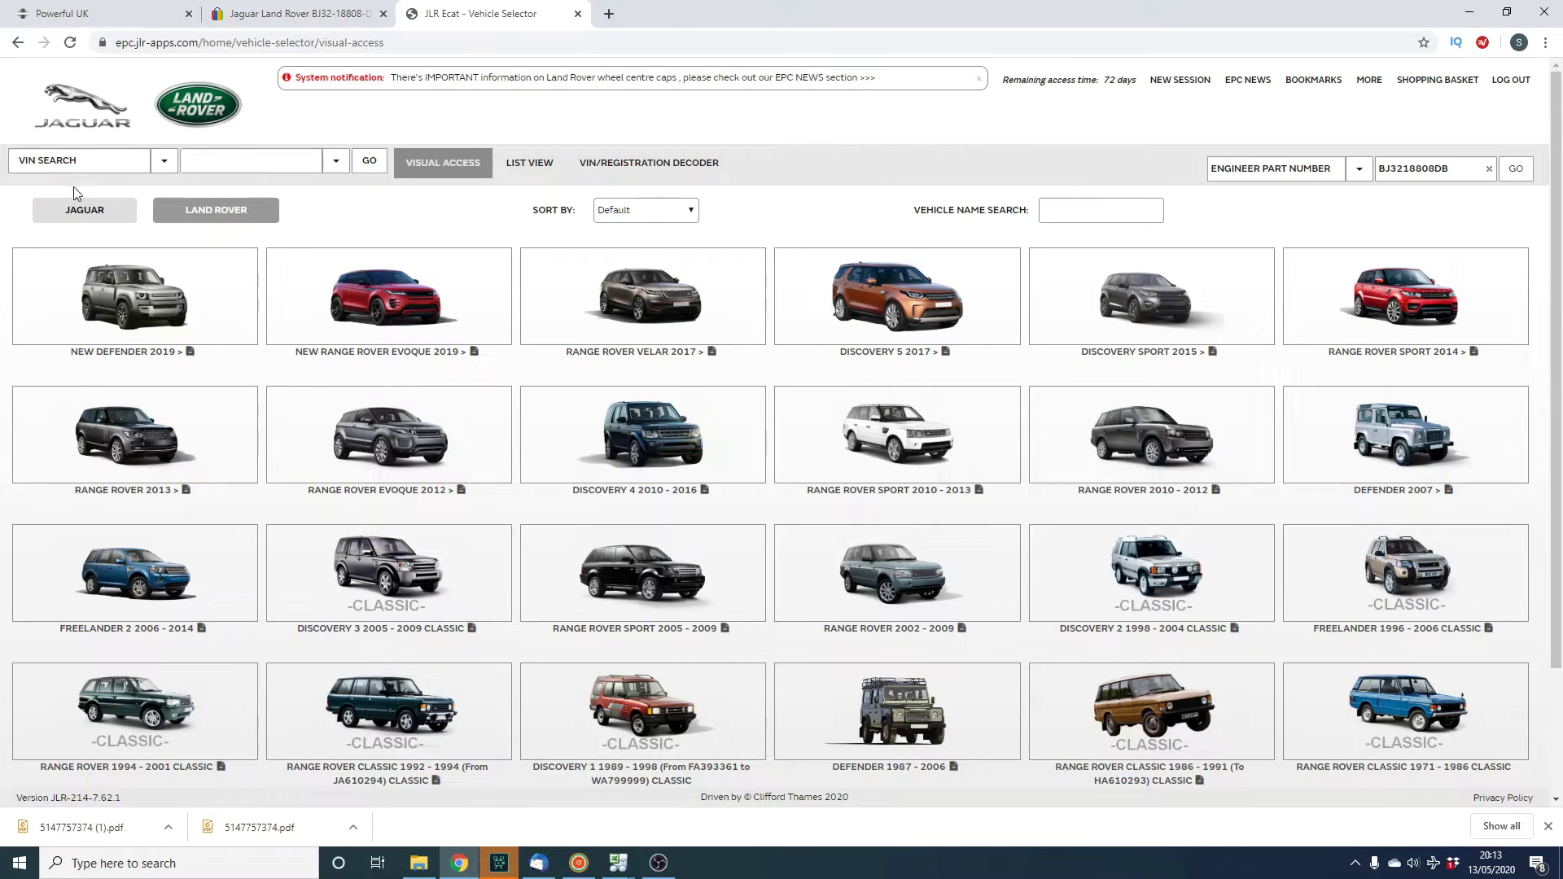
Display the Jaguar model range, return to the Land Rover range and open the Range Rover Evoque 2012 > configuration.
{"action": "left_click", "coordinate": [89, 219]}
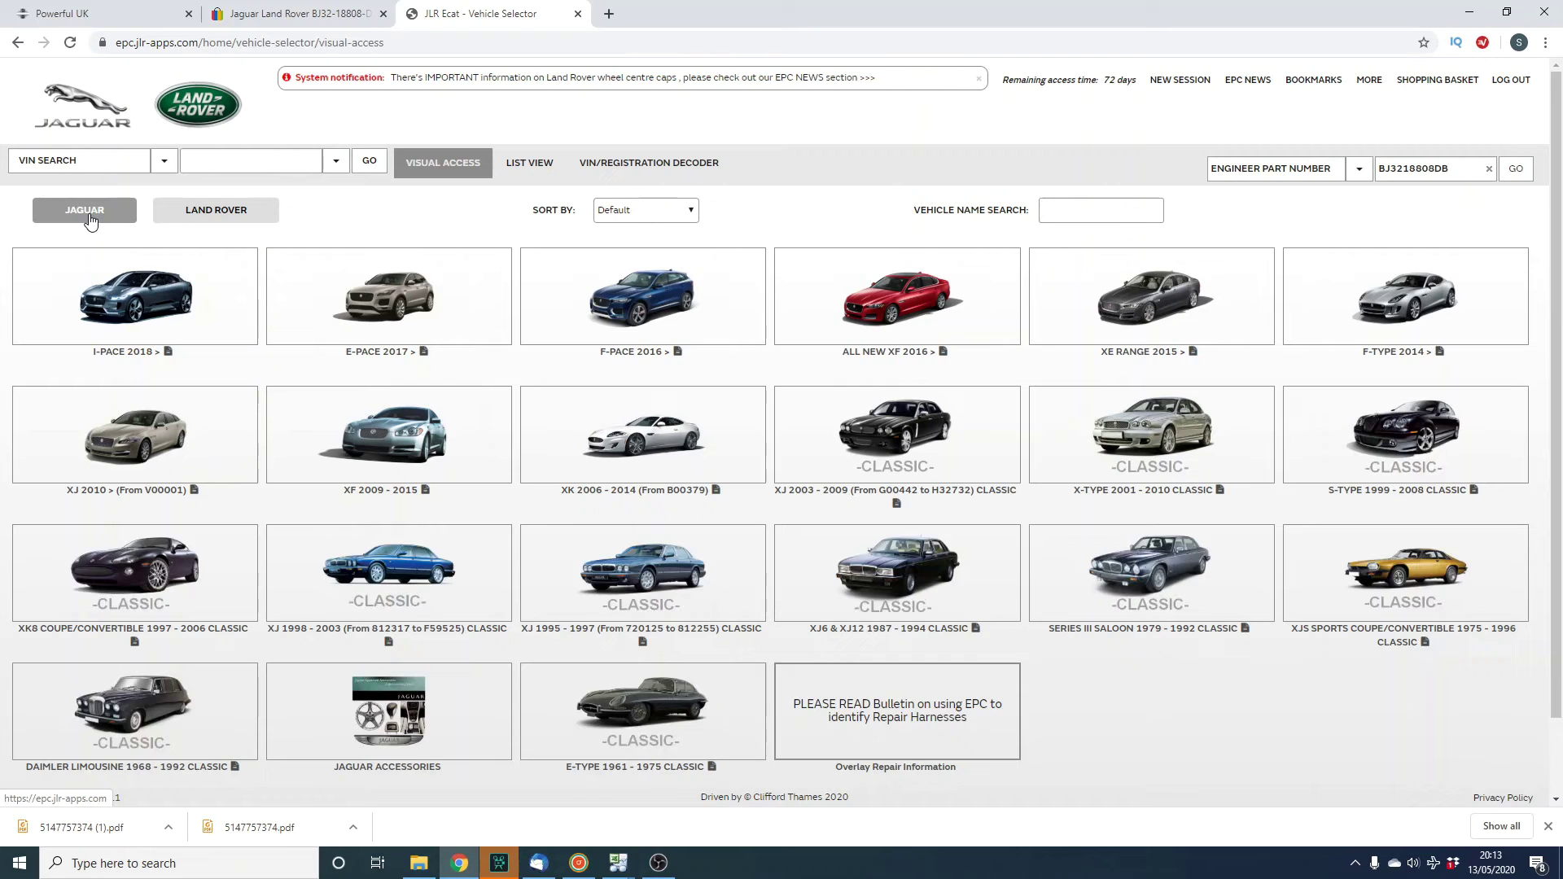
{"action": "left_click", "coordinate": [205, 220]}
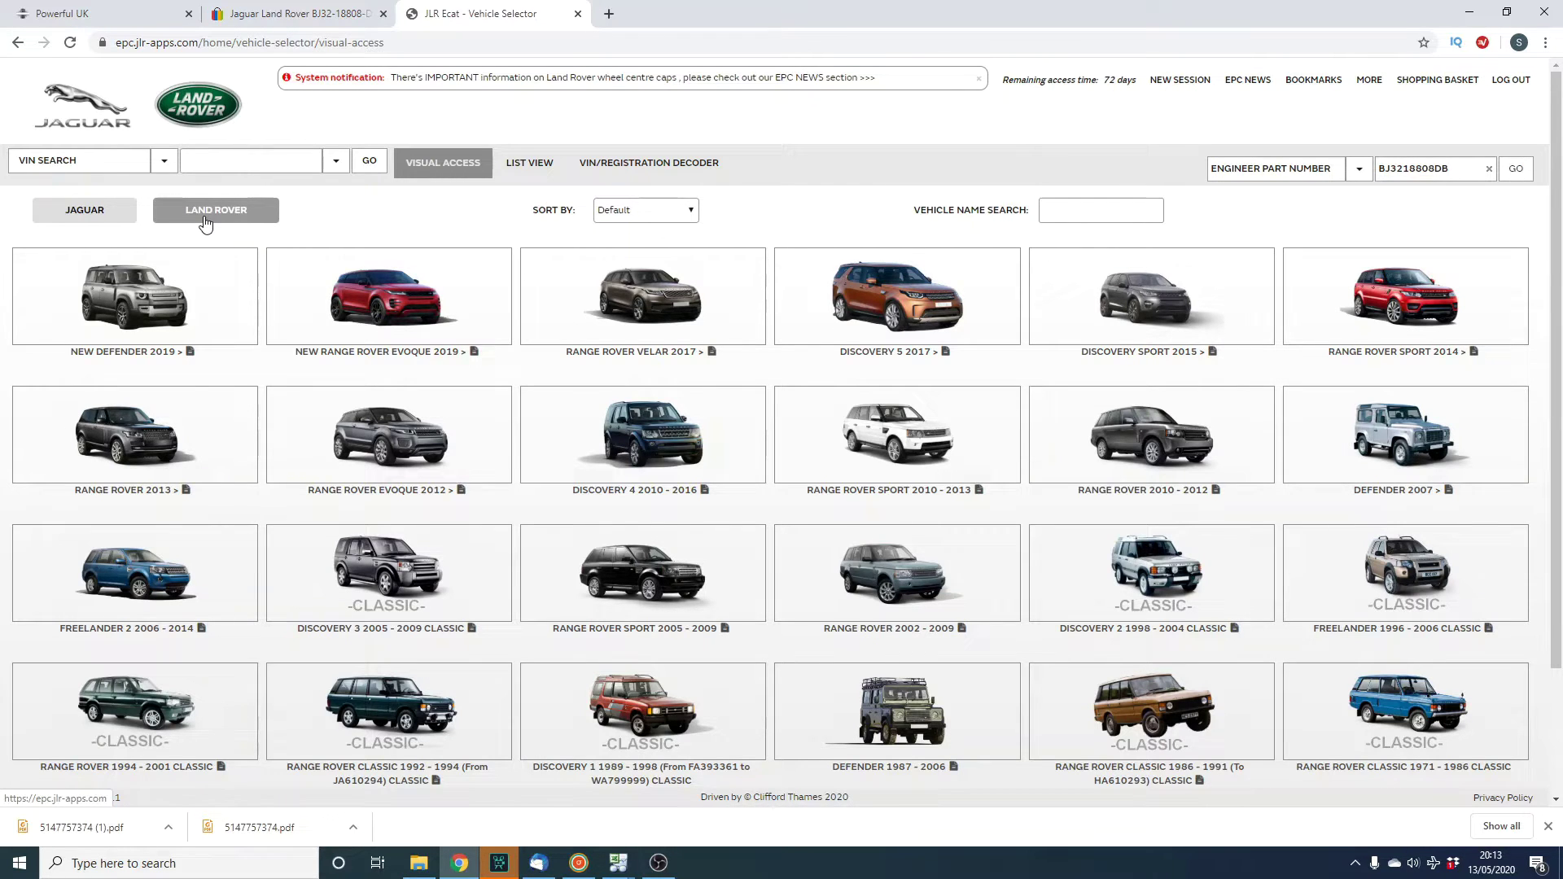
{"action": "left_click", "coordinate": [406, 458]}
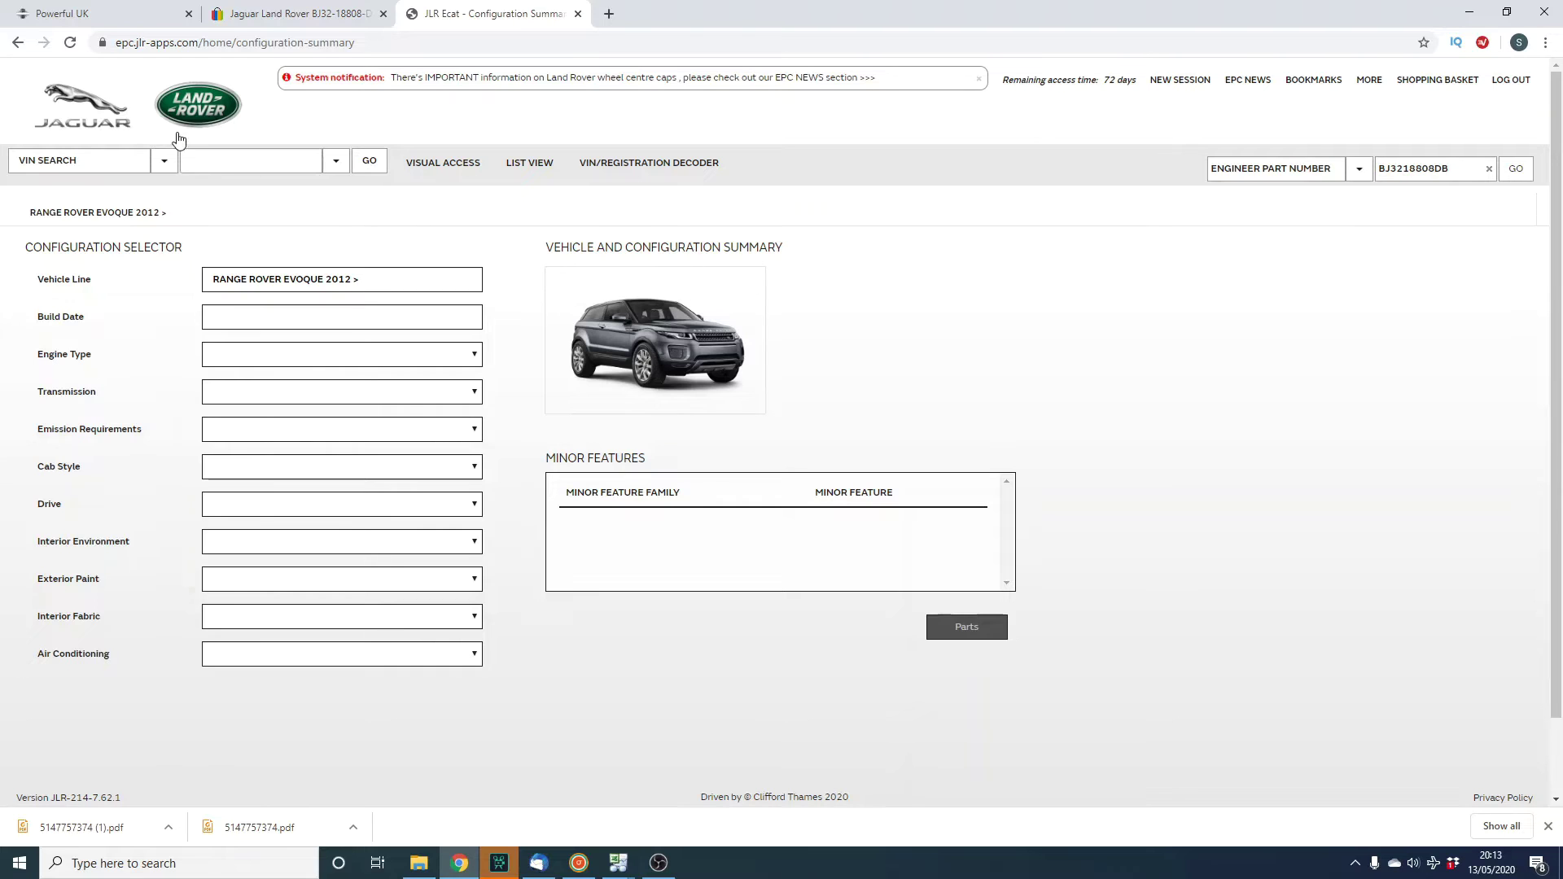
{"action": "left_click", "coordinate": [225, 161]}
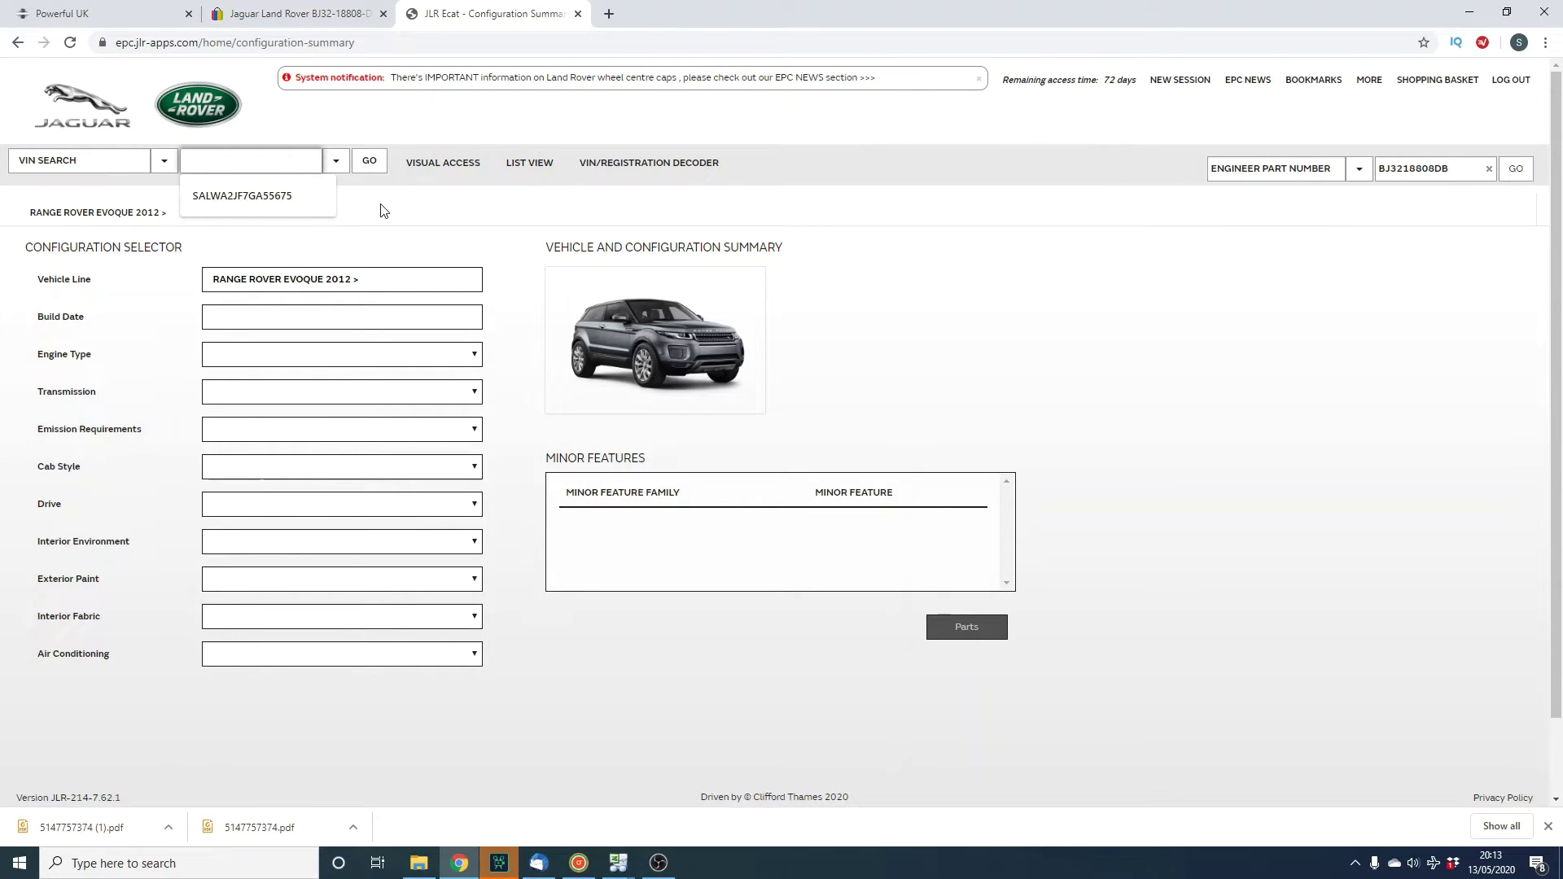
{"action": "key", "text": "Escape"}
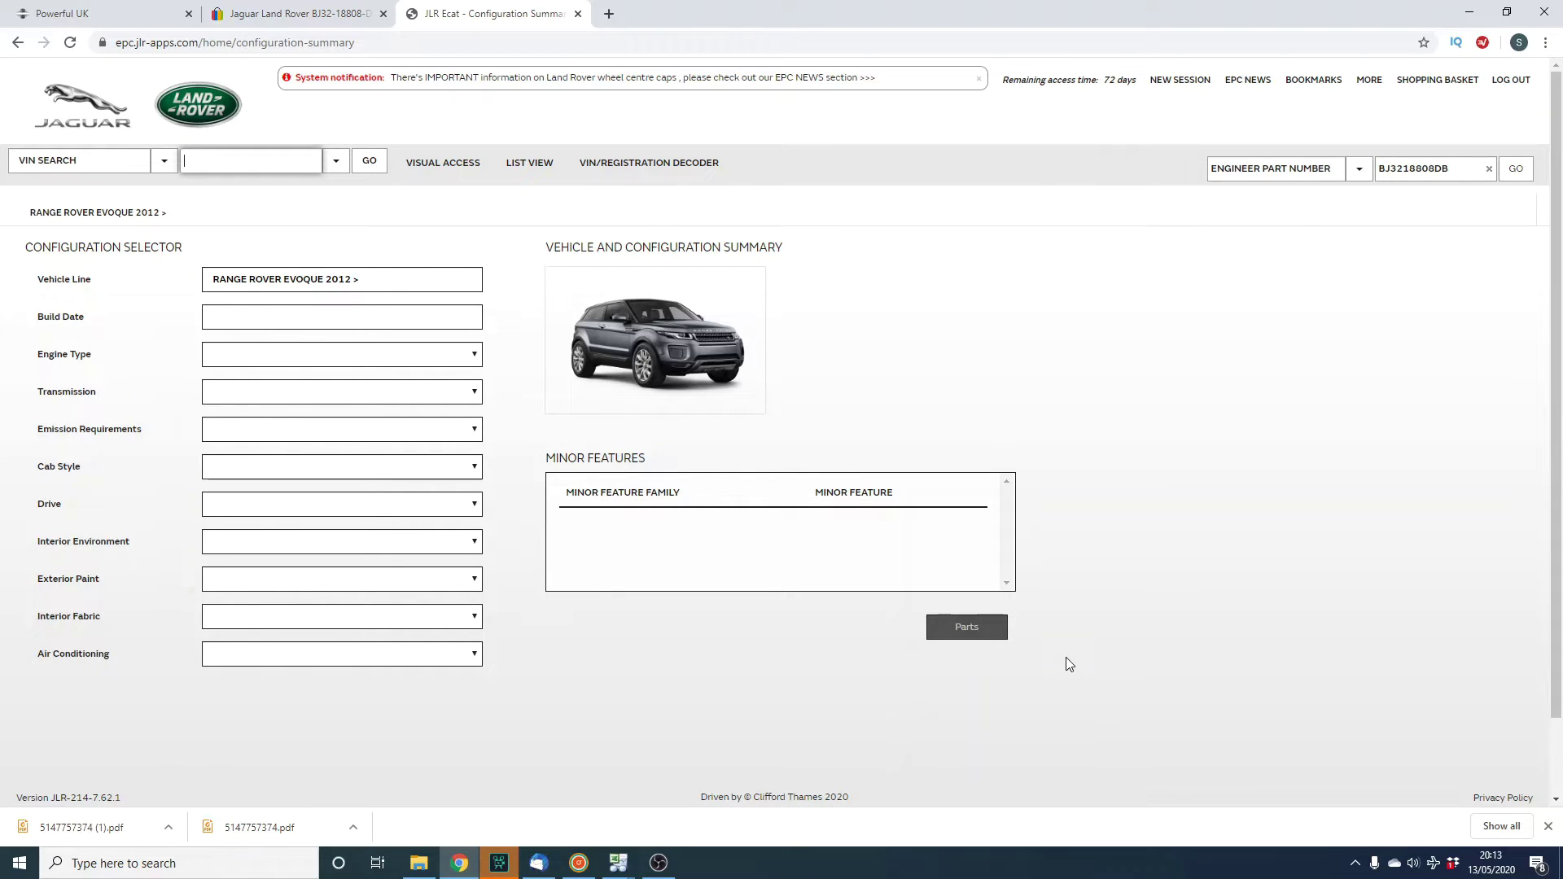
Open the Evoque's parts and go through Body Electrics and 1503 Speakers to section 05A, Halewood (UK), Standard Audio.
{"action": "left_click", "coordinate": [979, 639]}
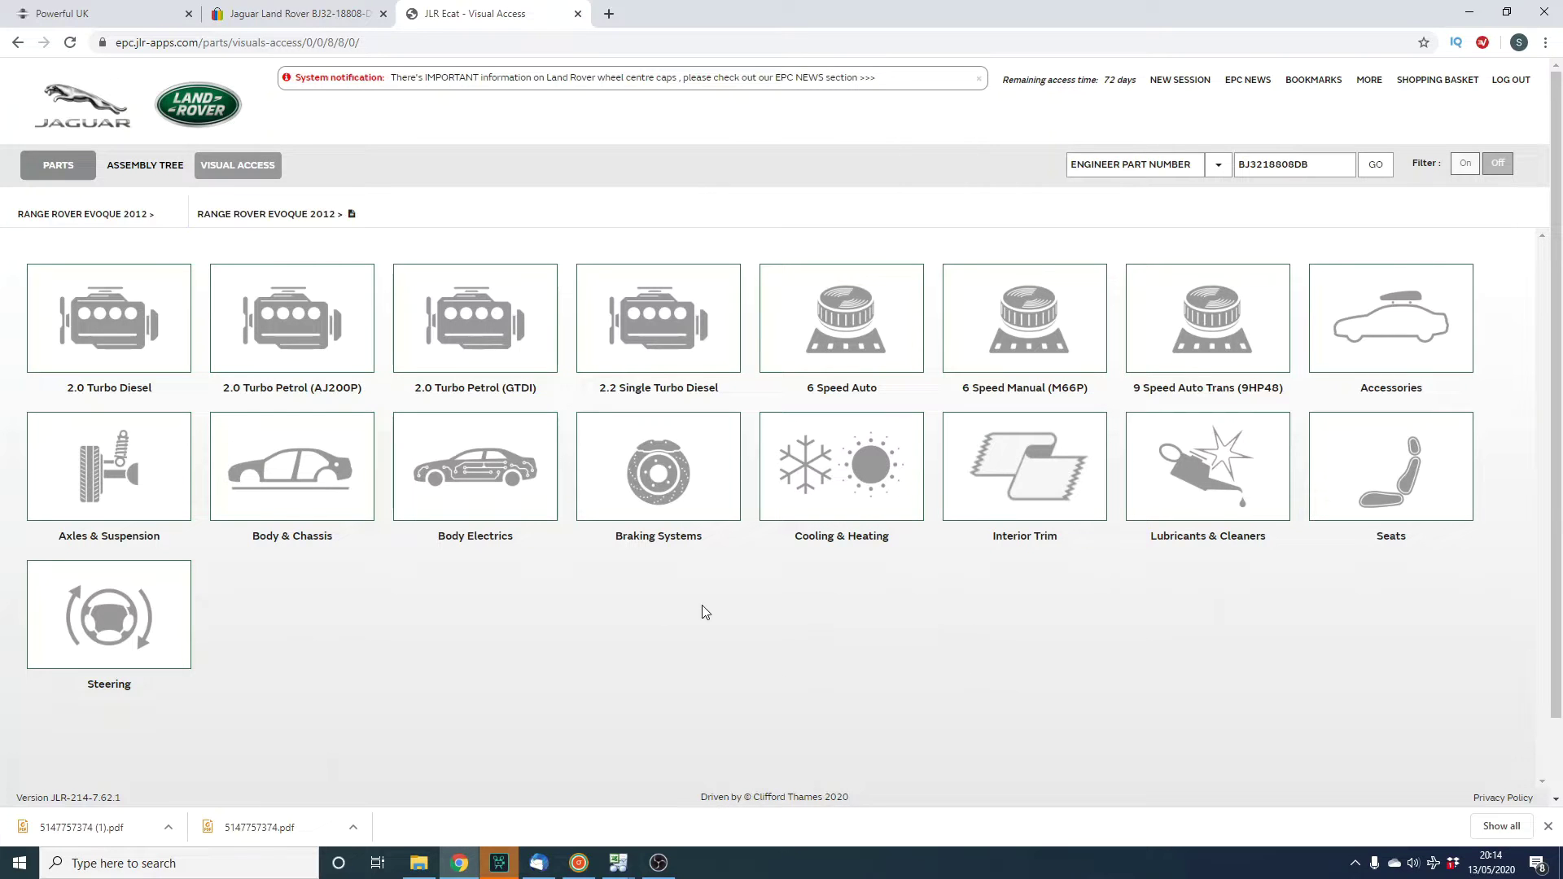
{"action": "left_click", "coordinate": [492, 491]}
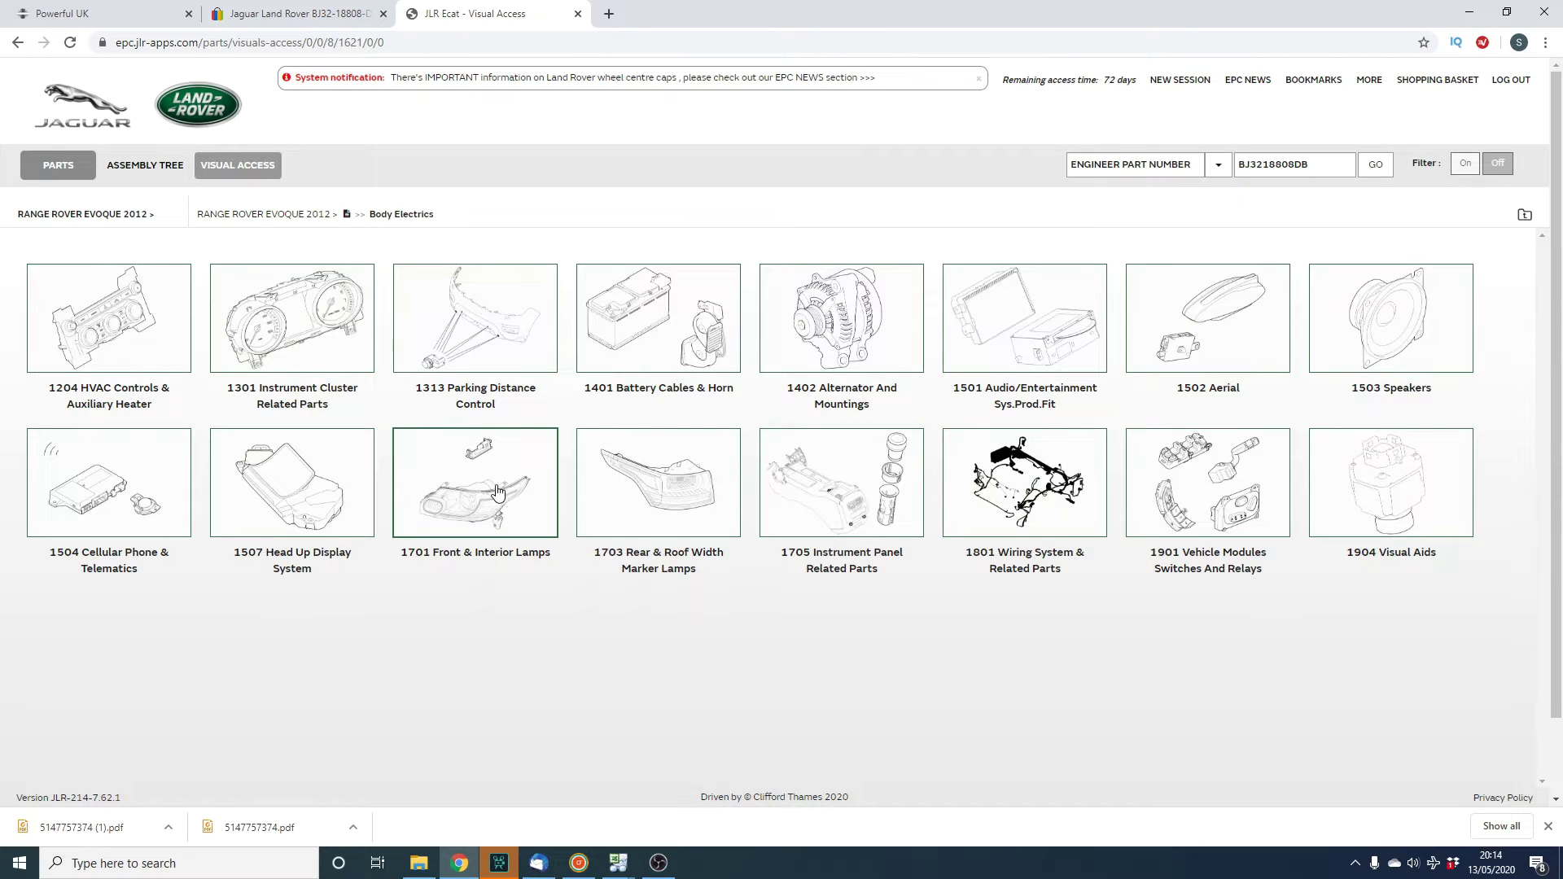
{"action": "left_click", "coordinate": [1398, 317]}
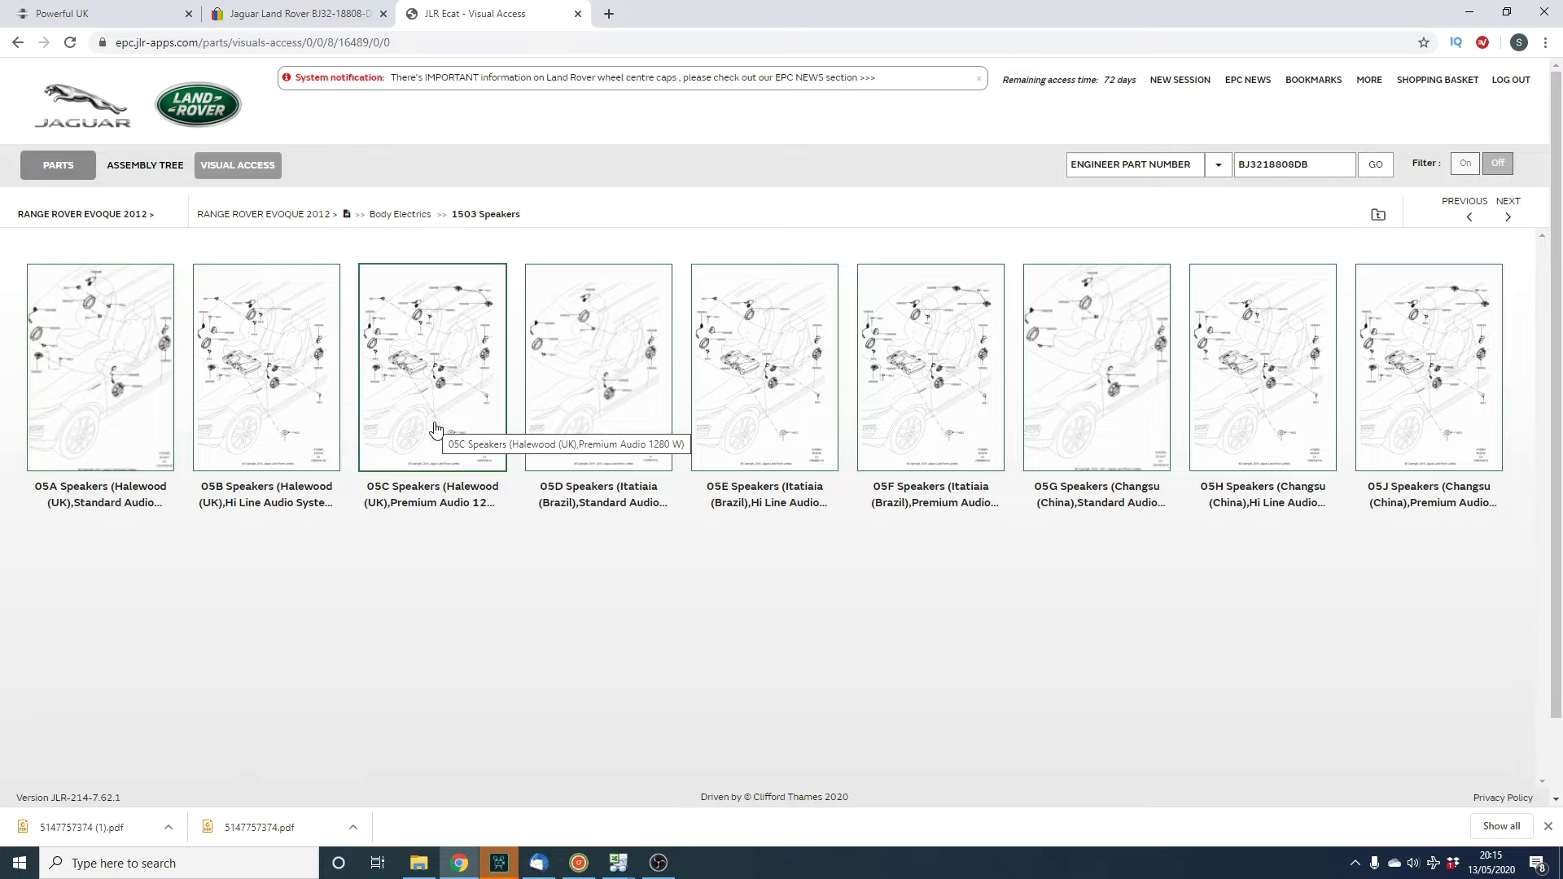
{"action": "left_click", "coordinate": [101, 350]}
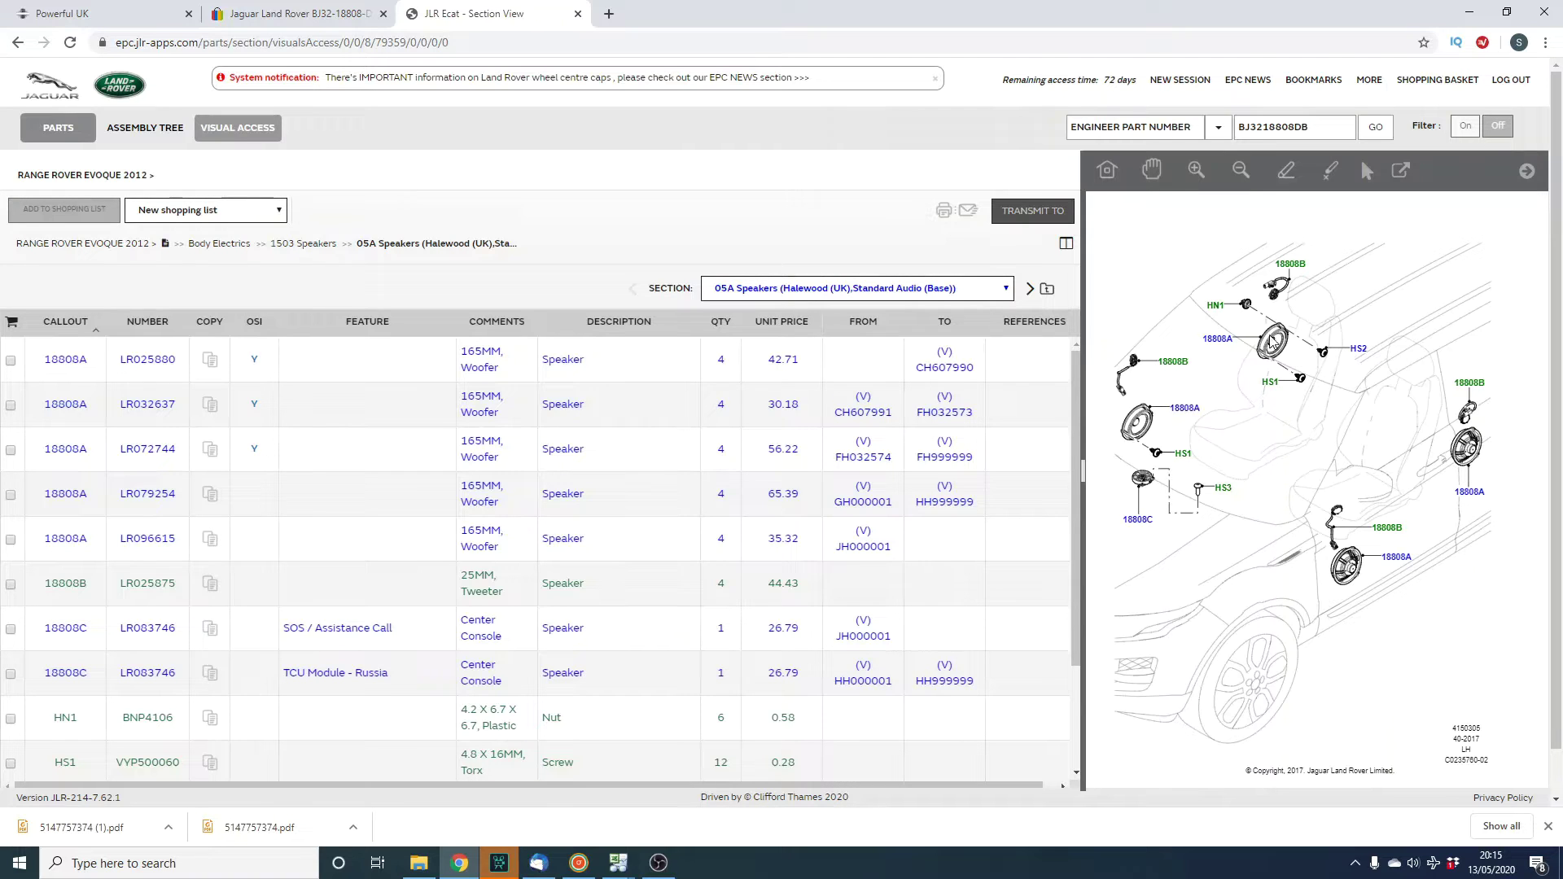
Open part LR025880 from front door callout 18808A and examine its part number, engineering number and price.
{"action": "left_click", "coordinate": [1394, 558]}
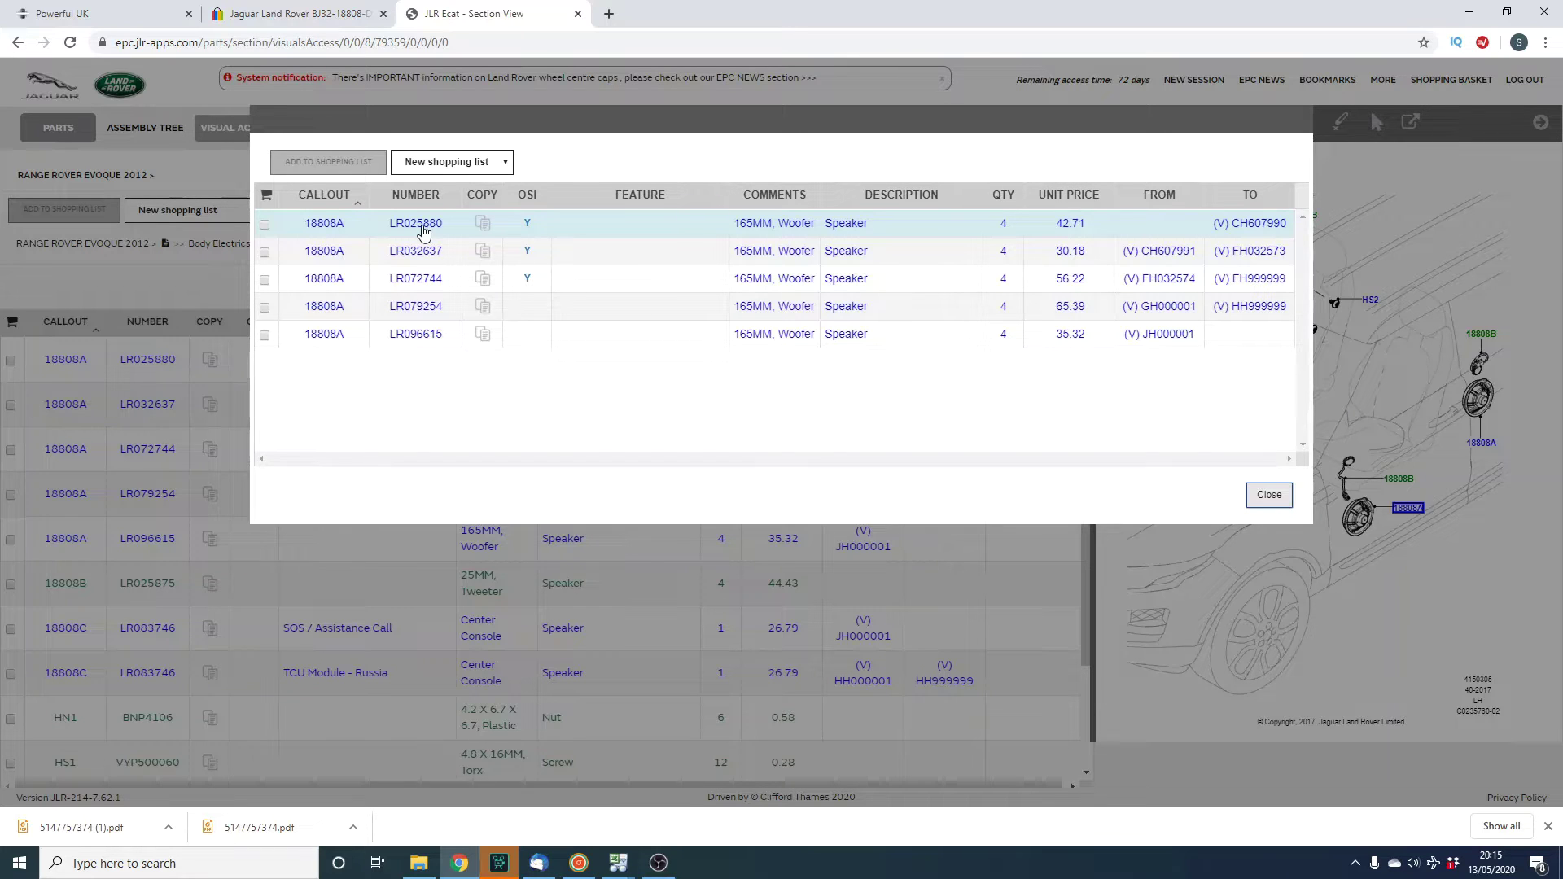
{"action": "left_click_drag", "start_coordinate": [386, 225], "coordinate": [452, 225]}
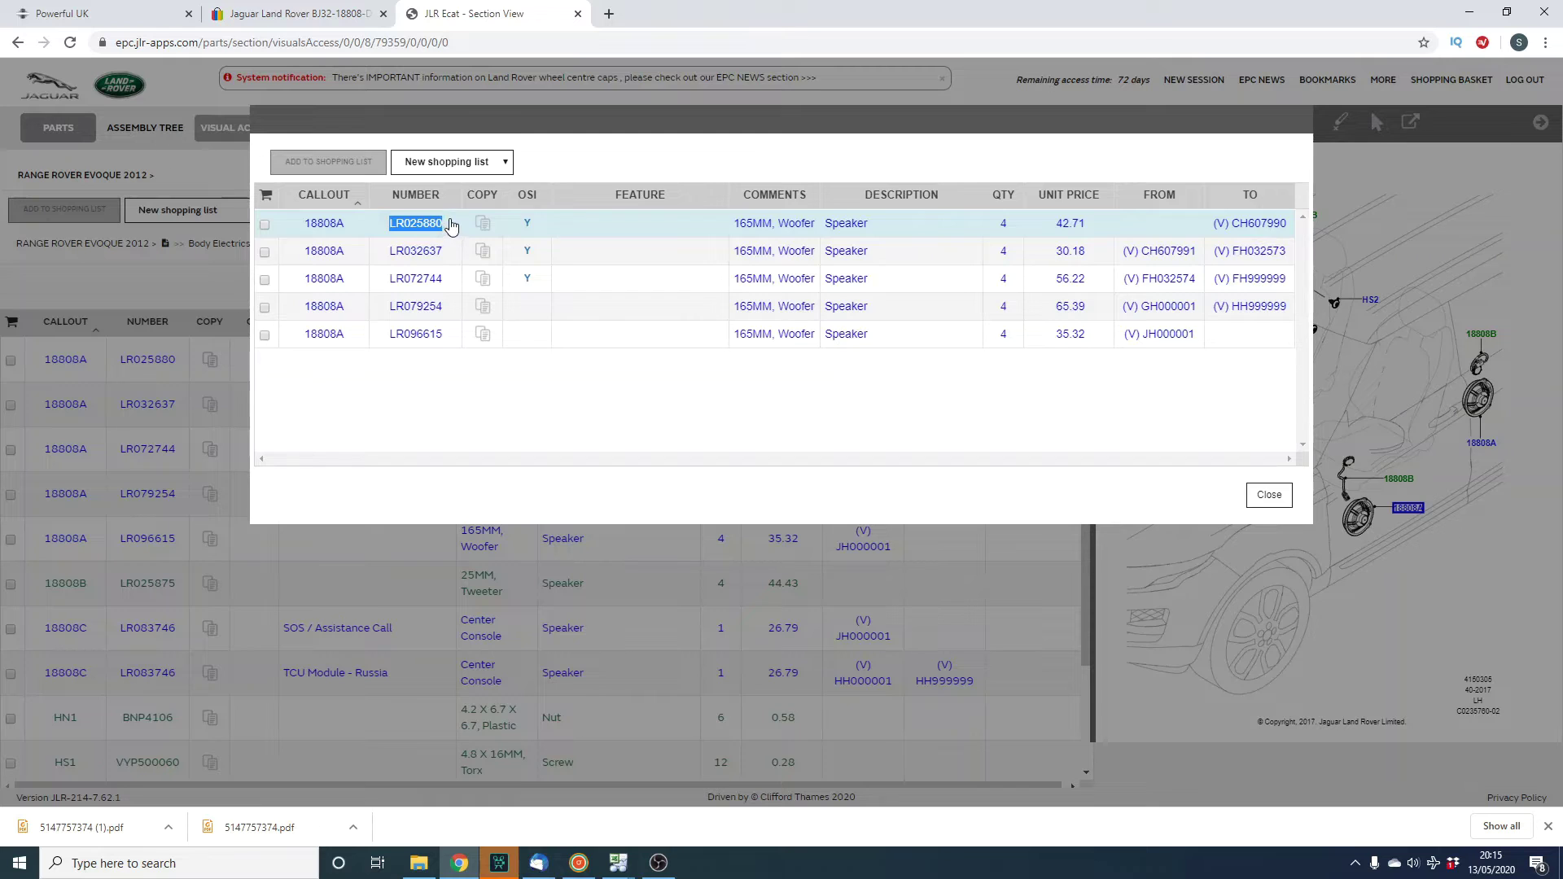
{"action": "left_click", "coordinate": [452, 226]}
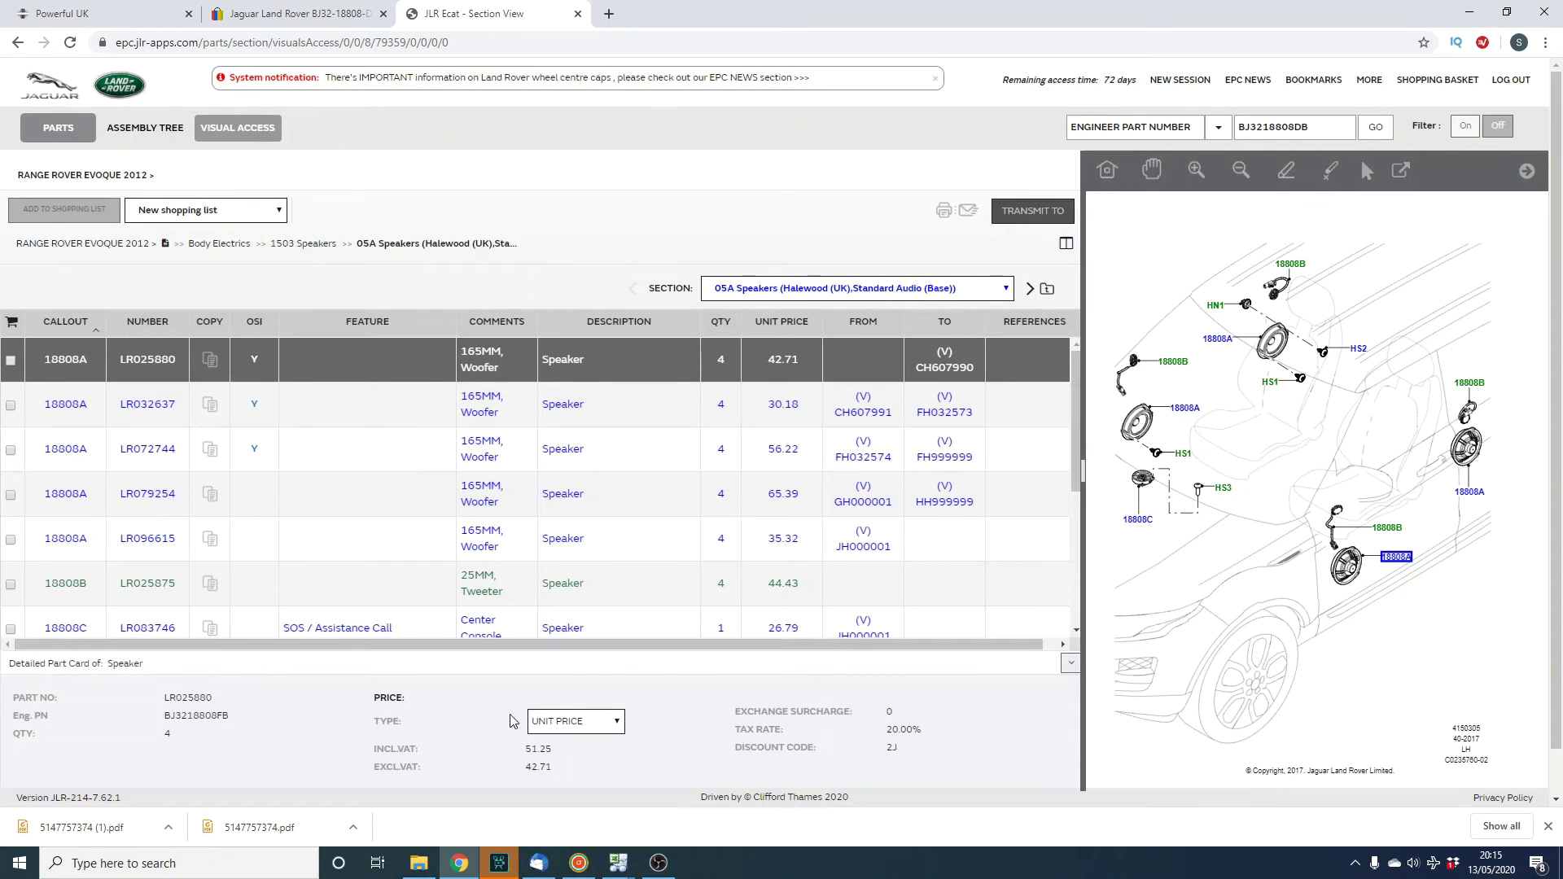
{"action": "scroll", "coordinate": [511, 720], "scroll_direction": "down", "scroll_amount": 1}
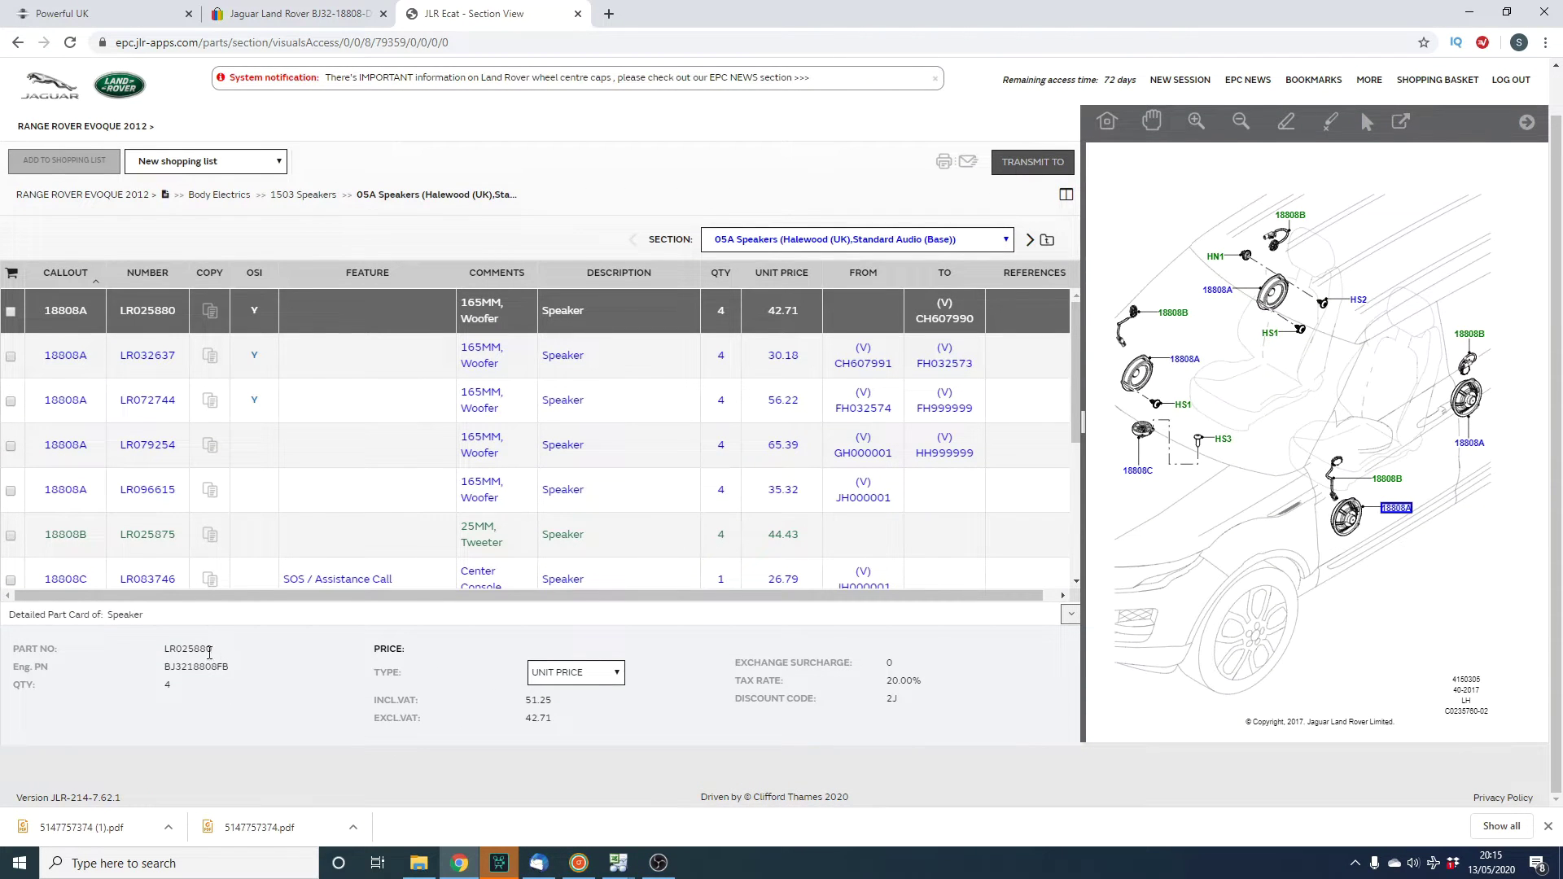
{"action": "left_click_drag", "start_coordinate": [167, 649], "coordinate": [213, 651]}
{"action": "left_click_drag", "start_coordinate": [162, 668], "coordinate": [241, 673]}
{"action": "left_click_drag", "start_coordinate": [523, 703], "coordinate": [562, 705]}
Advance to section 05C, Premium Audio 1280 W, and open part LR025877 from front door speaker callout 18808C.
{"action": "left_click", "coordinate": [1030, 242]}
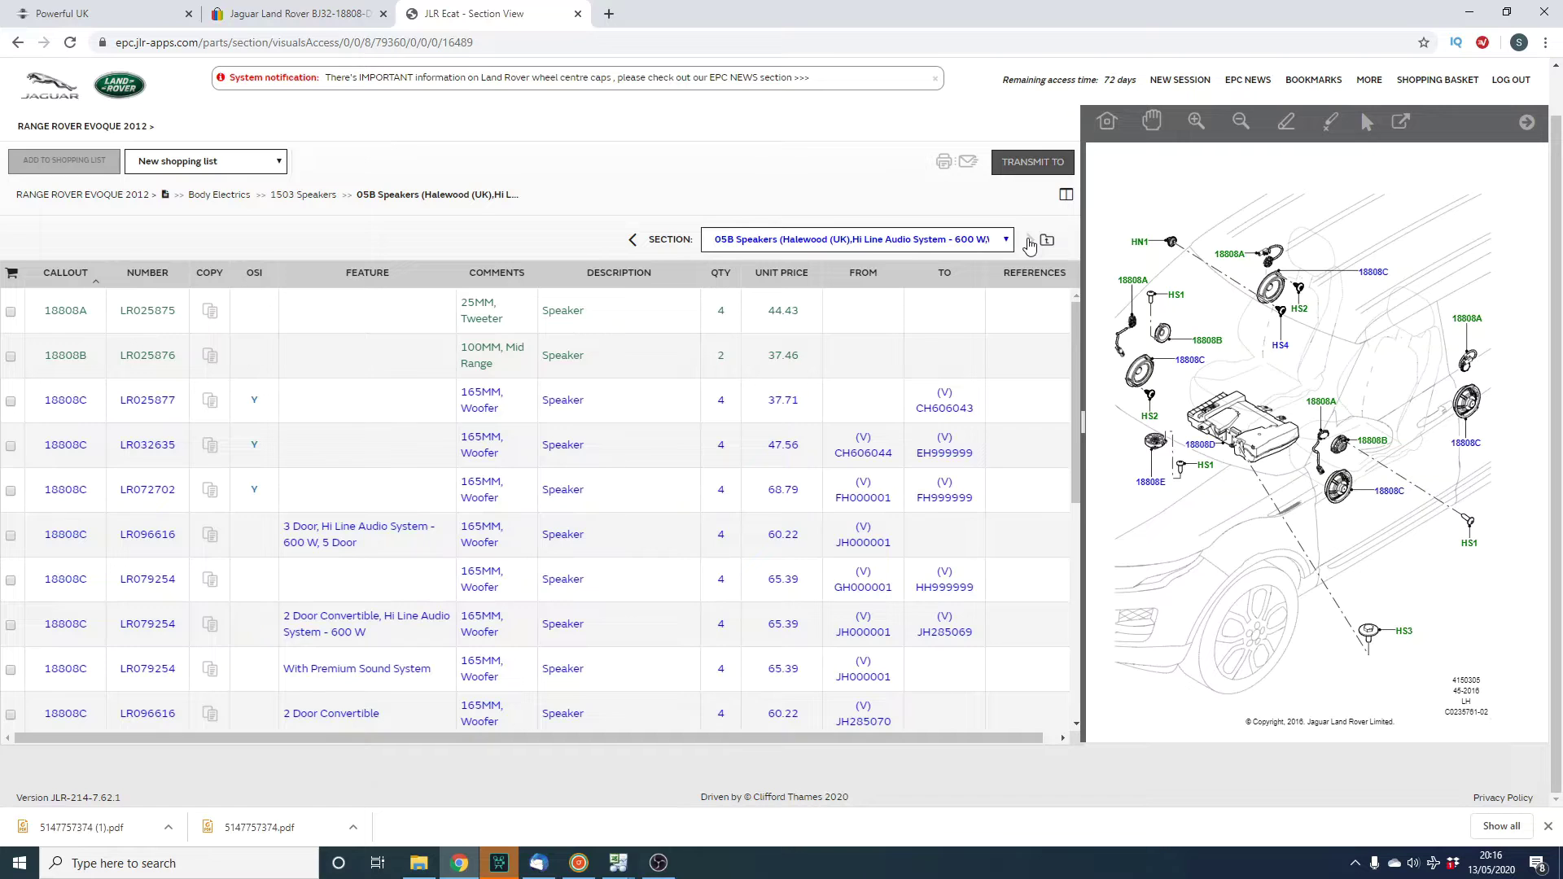
{"action": "left_click", "coordinate": [1029, 242]}
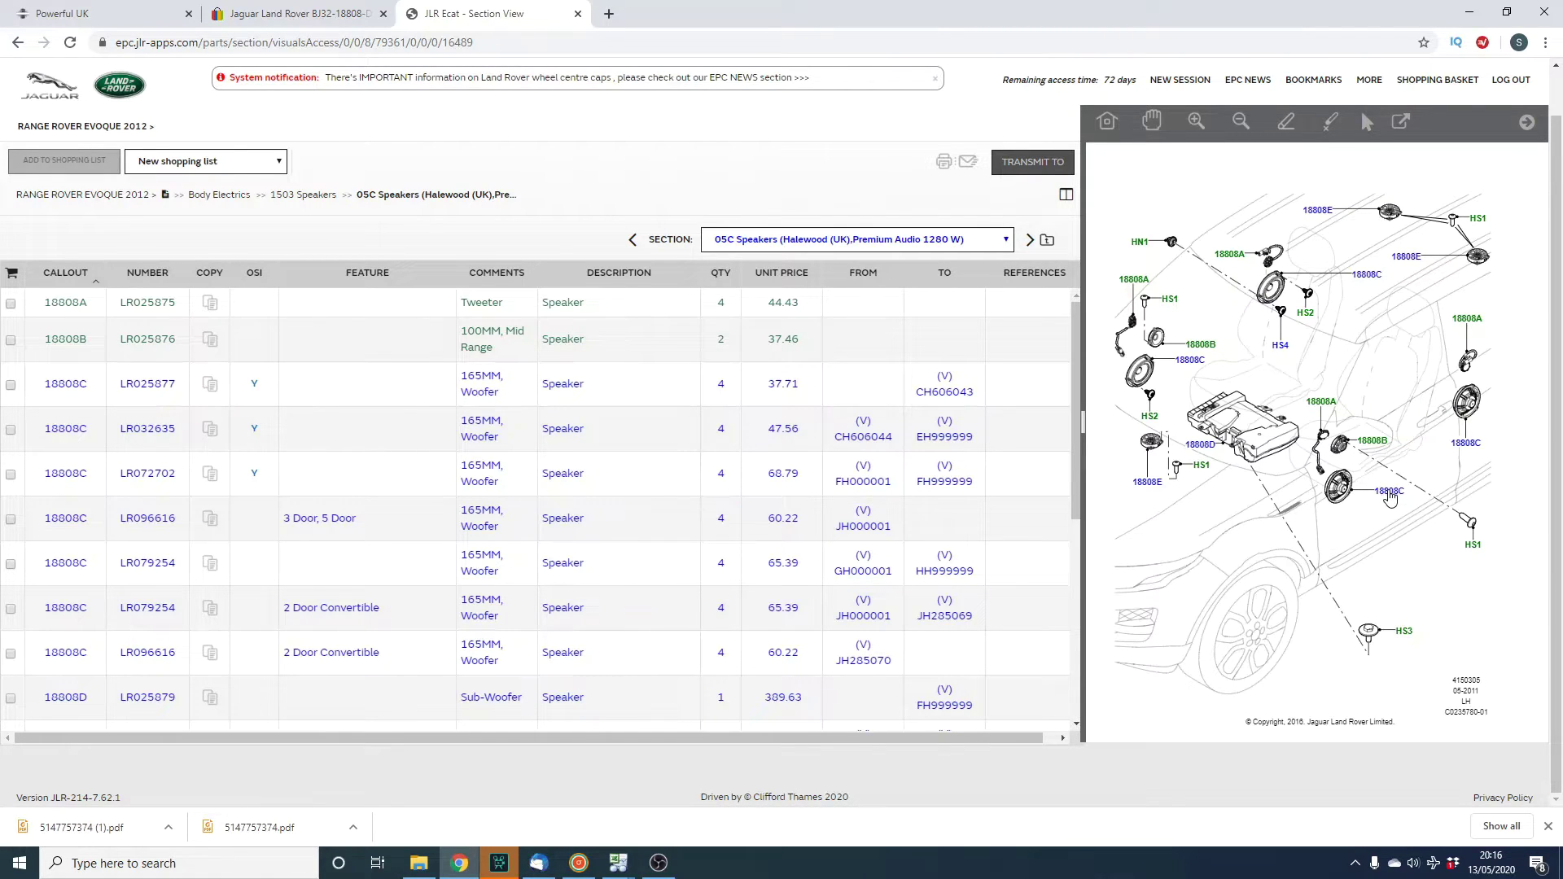
{"action": "left_click", "coordinate": [1389, 494]}
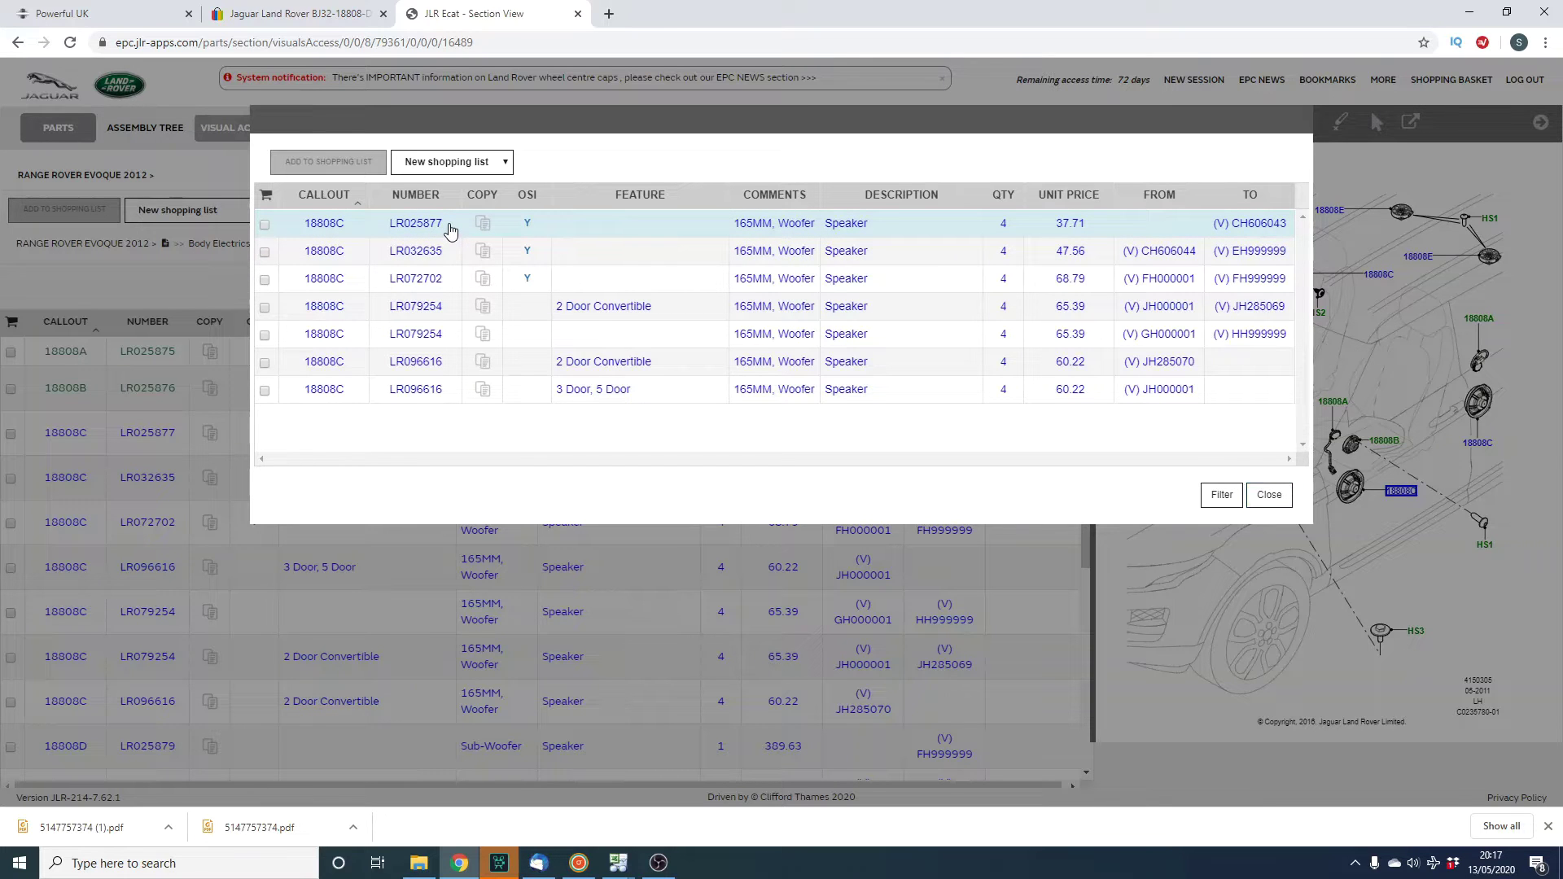
{"action": "left_click", "coordinate": [403, 225]}
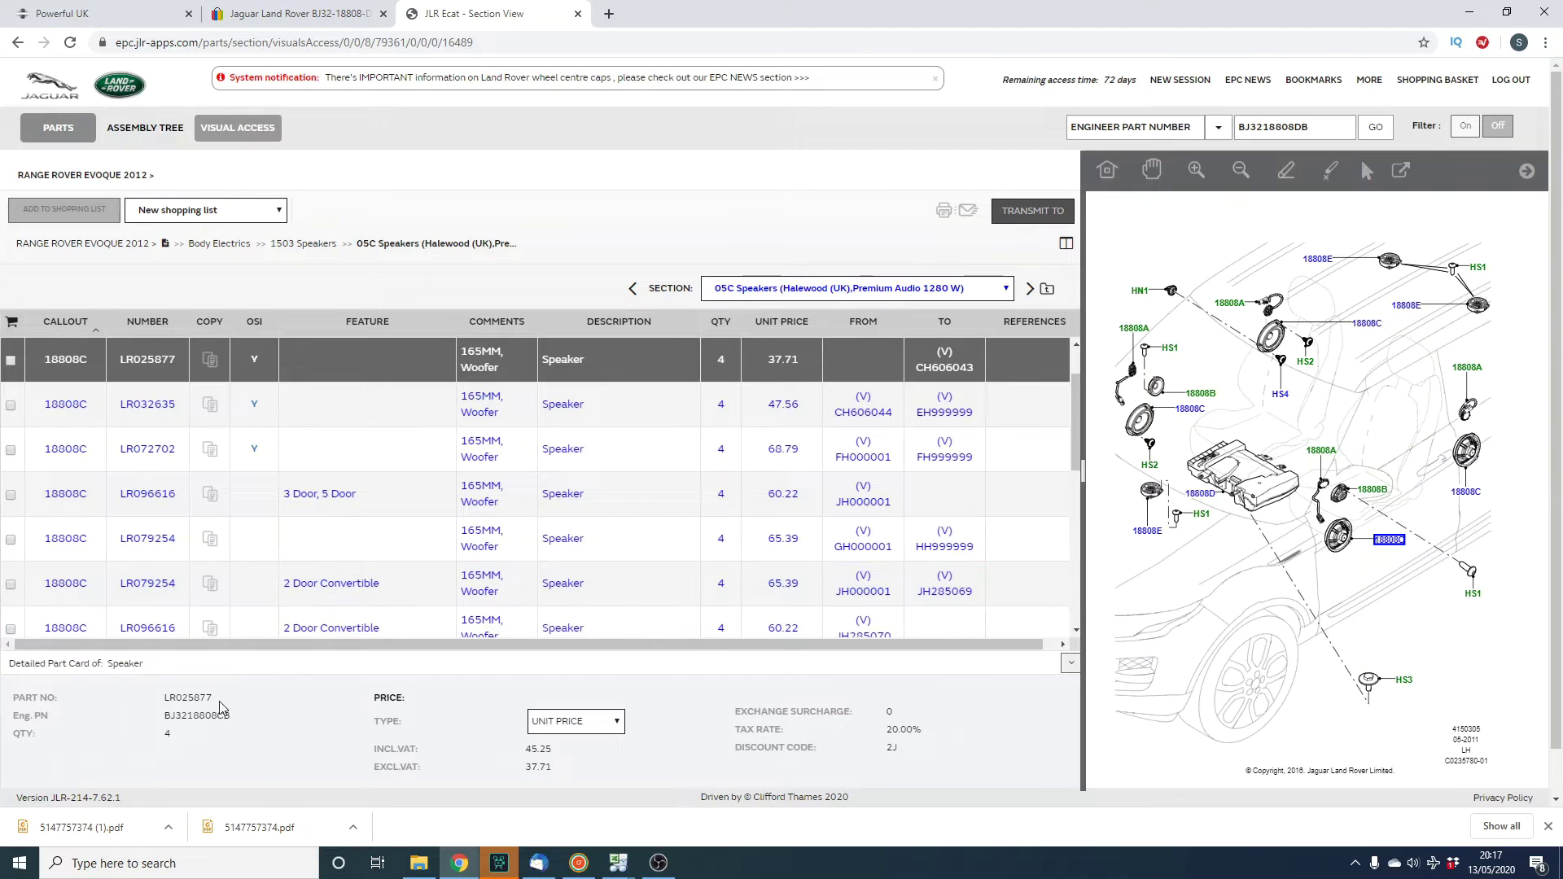
Copy part number LR025877 from the part card and run a PART search for it within the Evoque catalogue.
{"action": "left_click_drag", "start_coordinate": [213, 698], "coordinate": [178, 698]}
{"action": "right_click", "coordinate": [178, 698]}
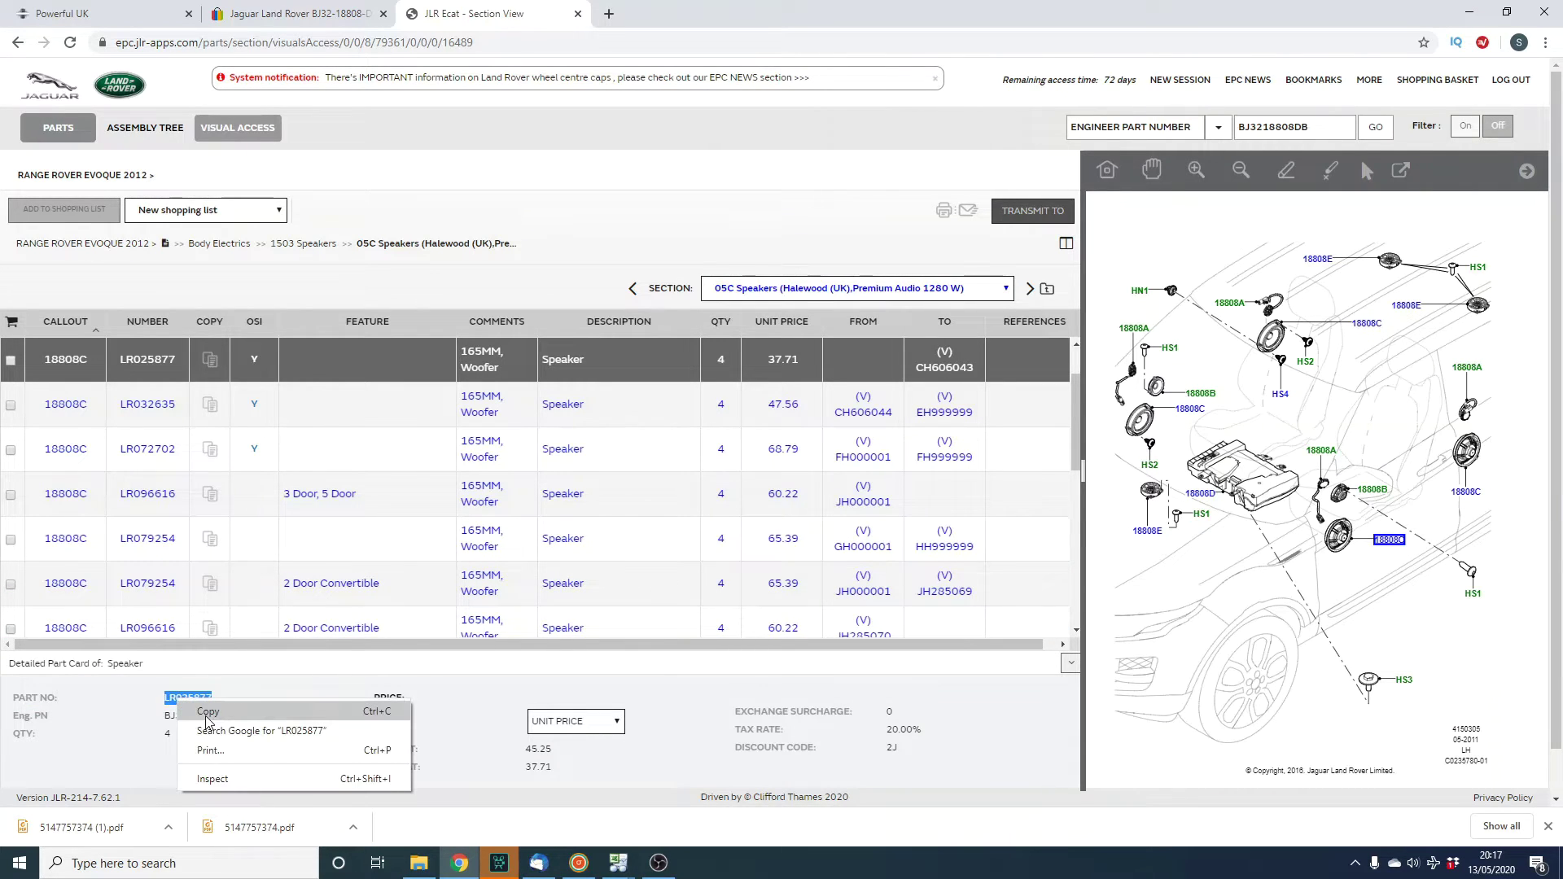
{"action": "left_click", "coordinate": [200, 707]}
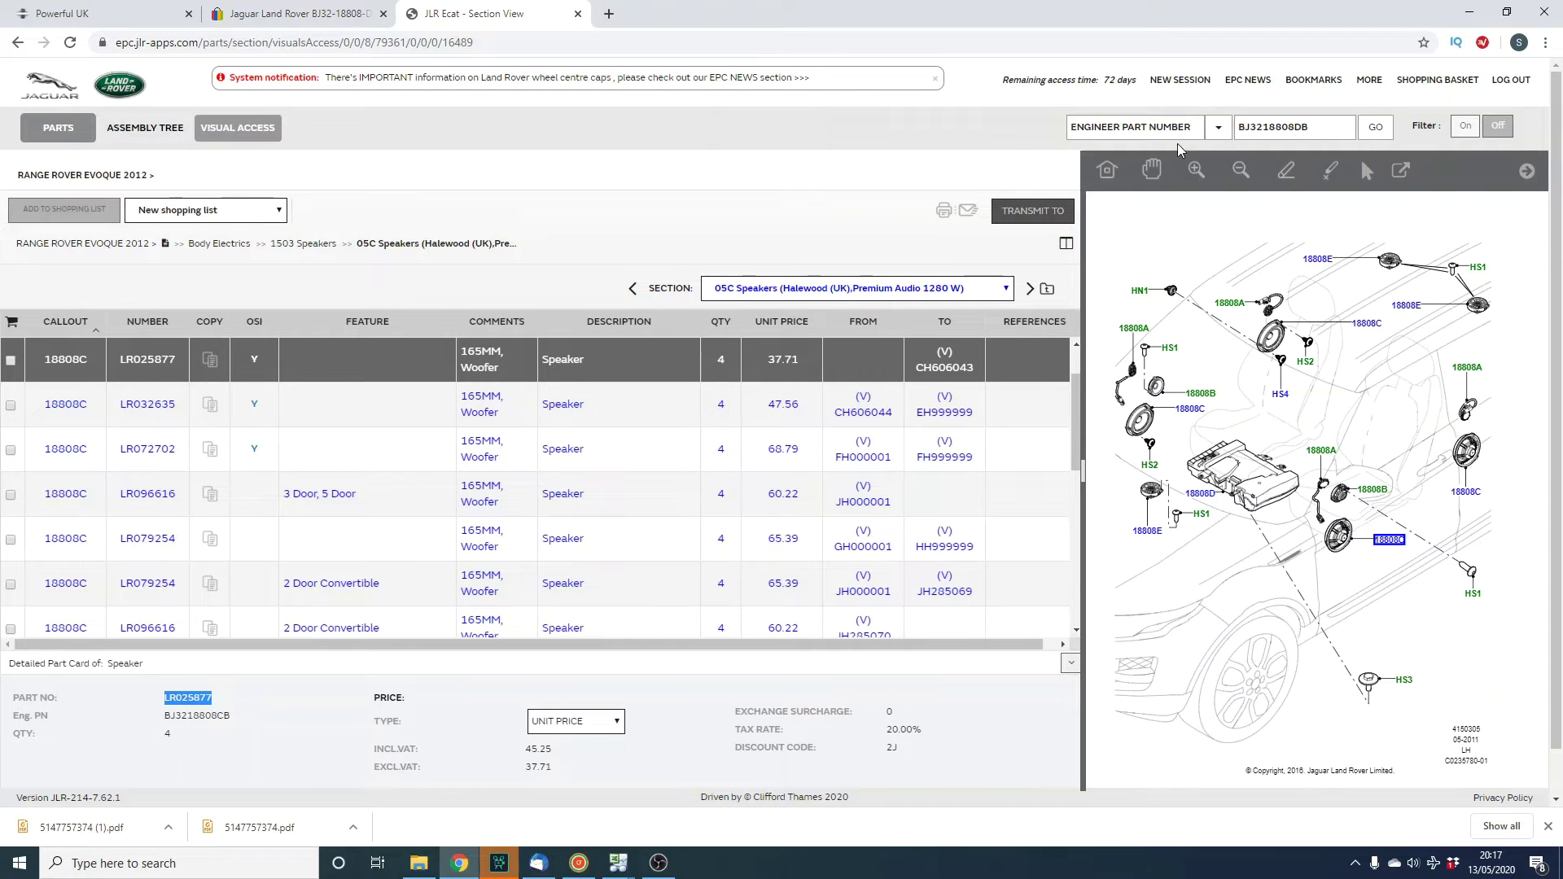
{"action": "left_click", "coordinate": [1208, 138]}
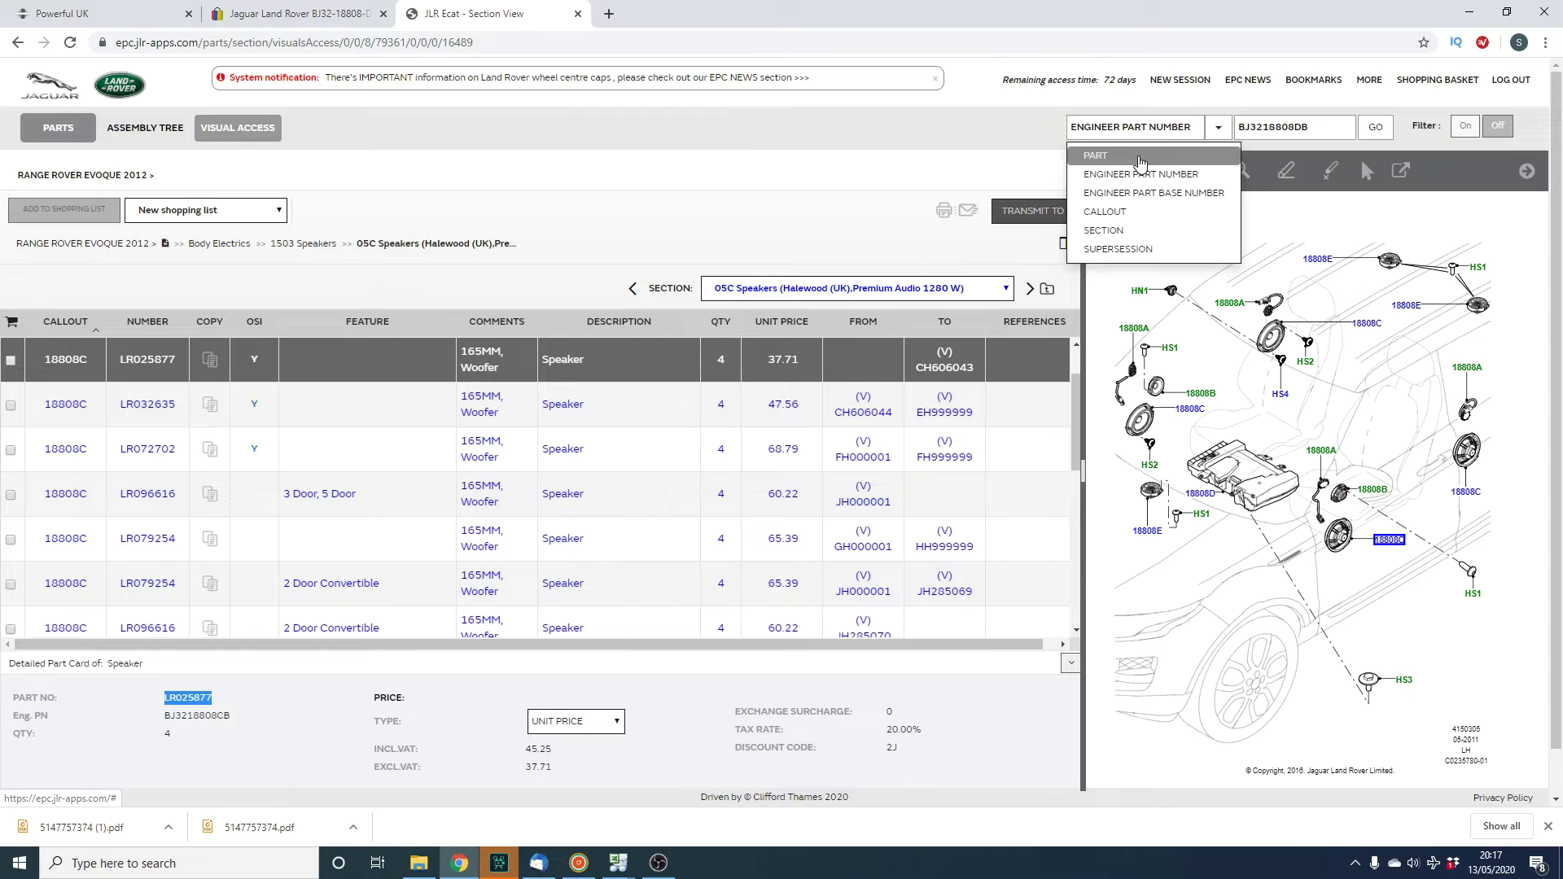
{"action": "left_click", "coordinate": [1140, 162]}
{"action": "left_click", "coordinate": [1249, 127]}
{"action": "right_click", "coordinate": [1267, 130]}
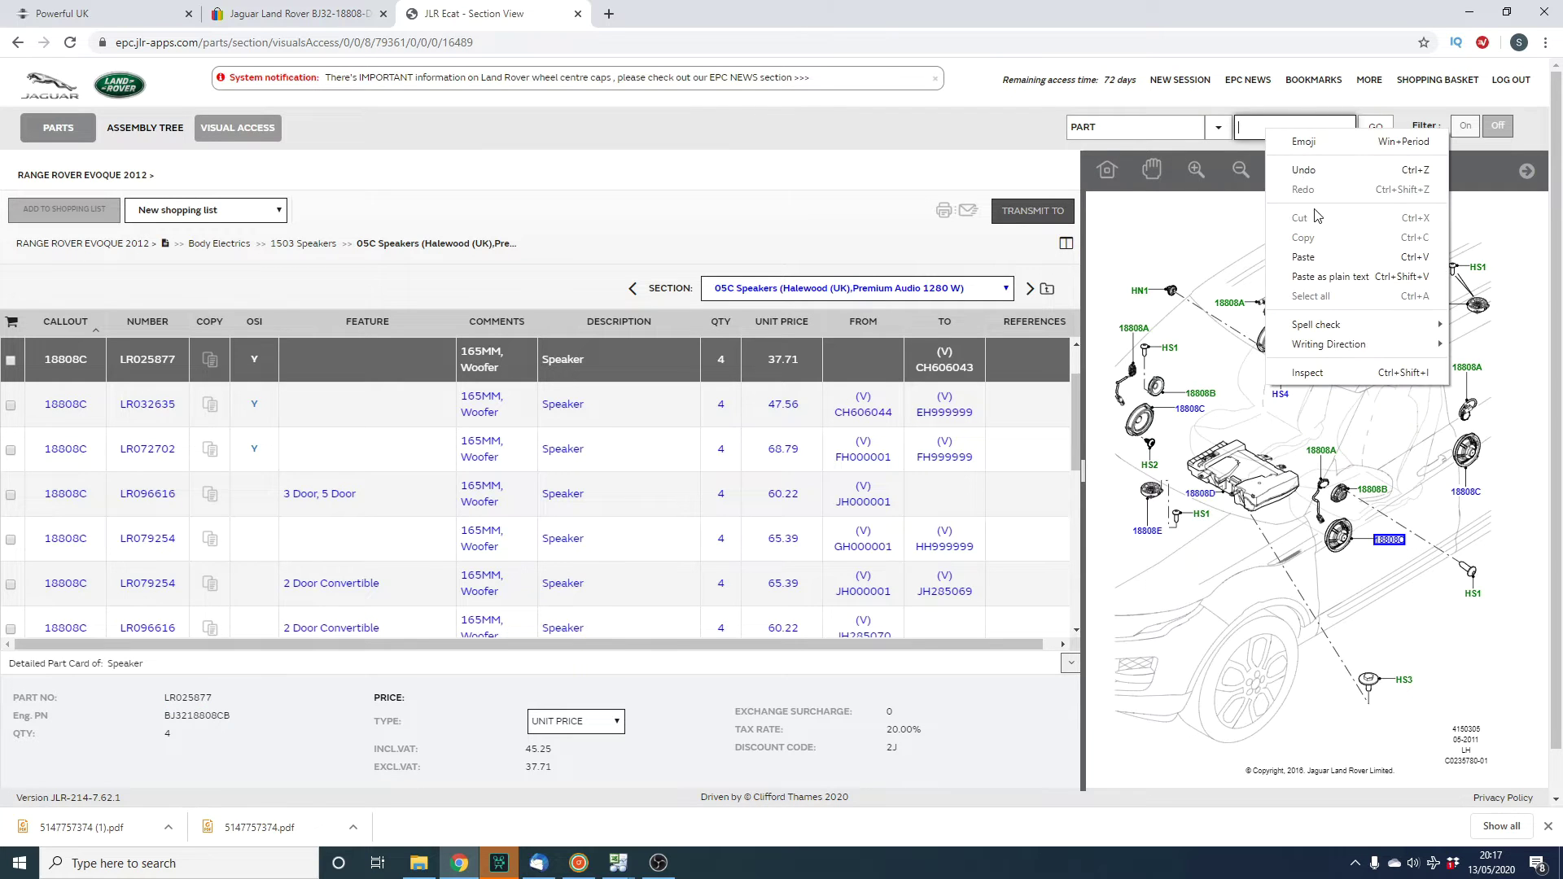
{"action": "left_click", "coordinate": [1312, 258]}
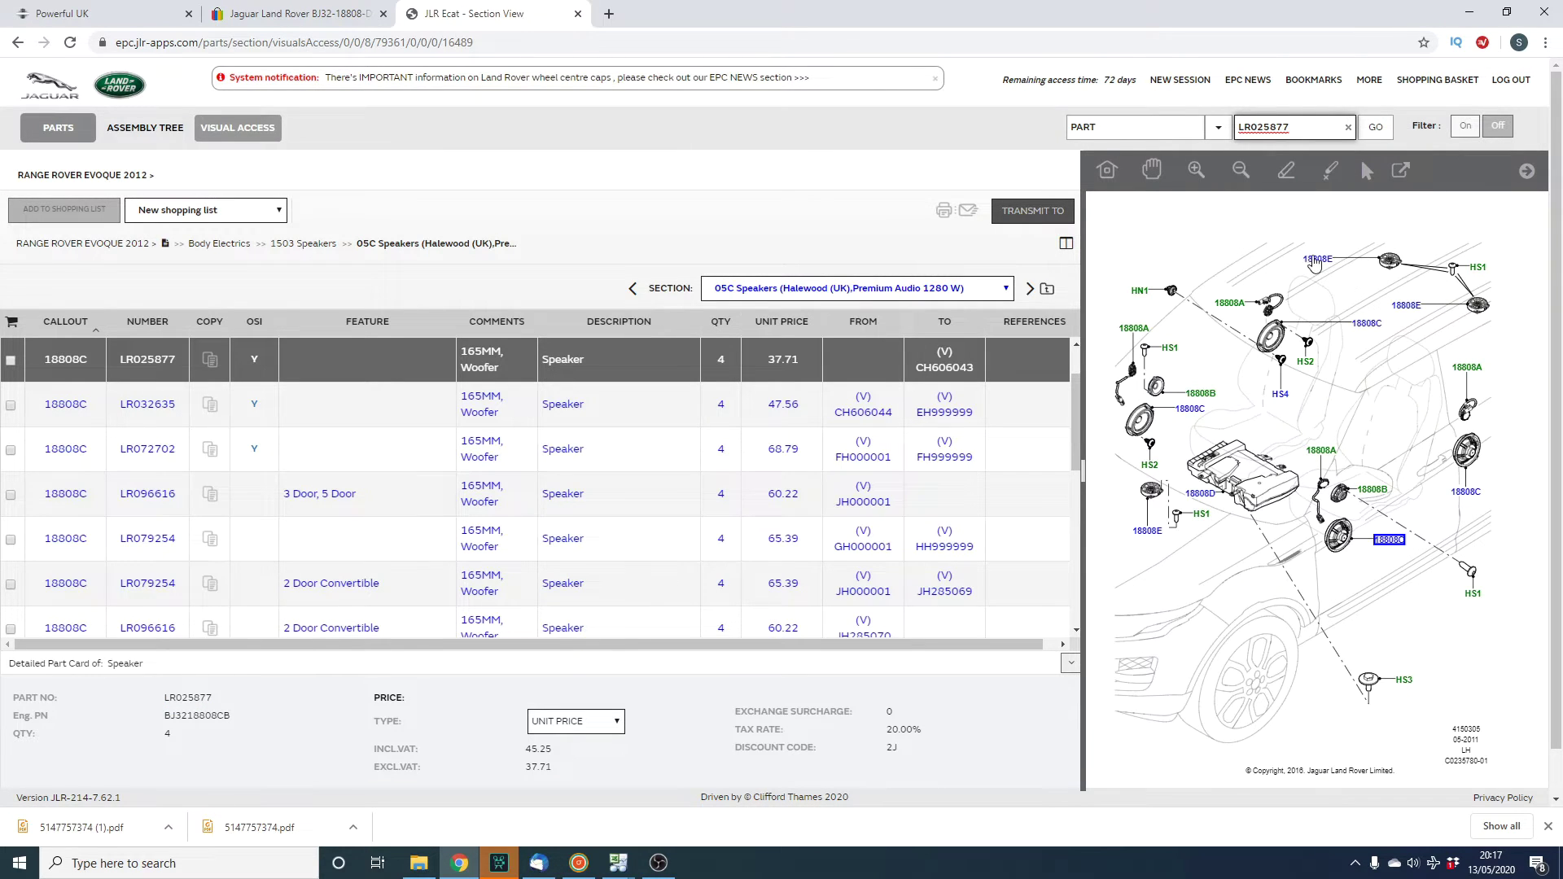
{"action": "left_click", "coordinate": [1380, 135]}
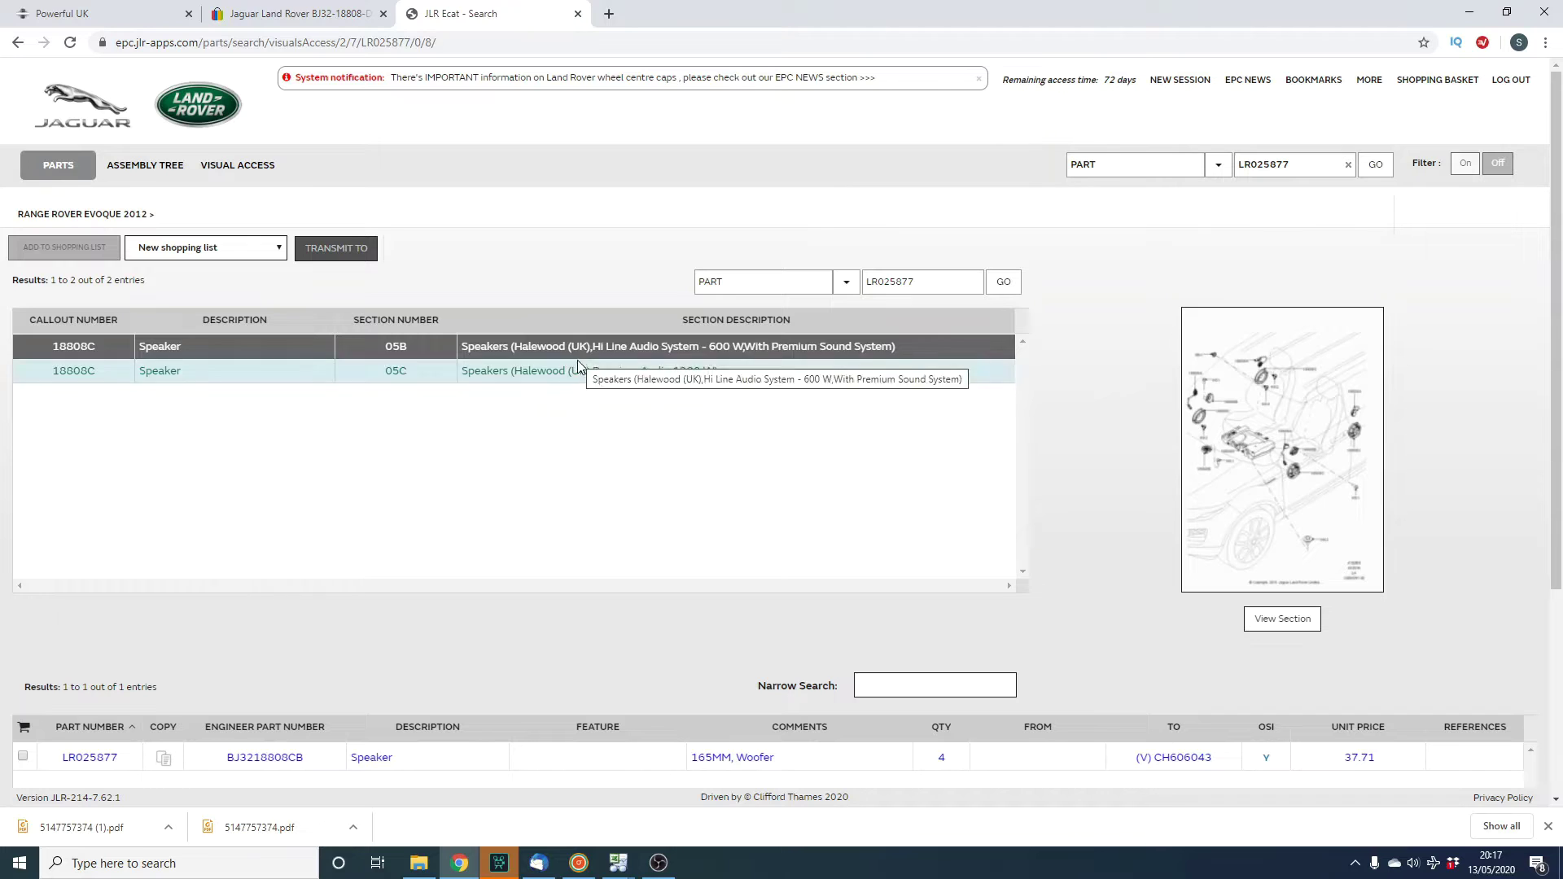
Return to the catalogue home, search all models for LR025877, and view the enlarged speaker diagram before closing it.
{"action": "left_click", "coordinate": [74, 101]}
{"action": "left_click", "coordinate": [1516, 173]}
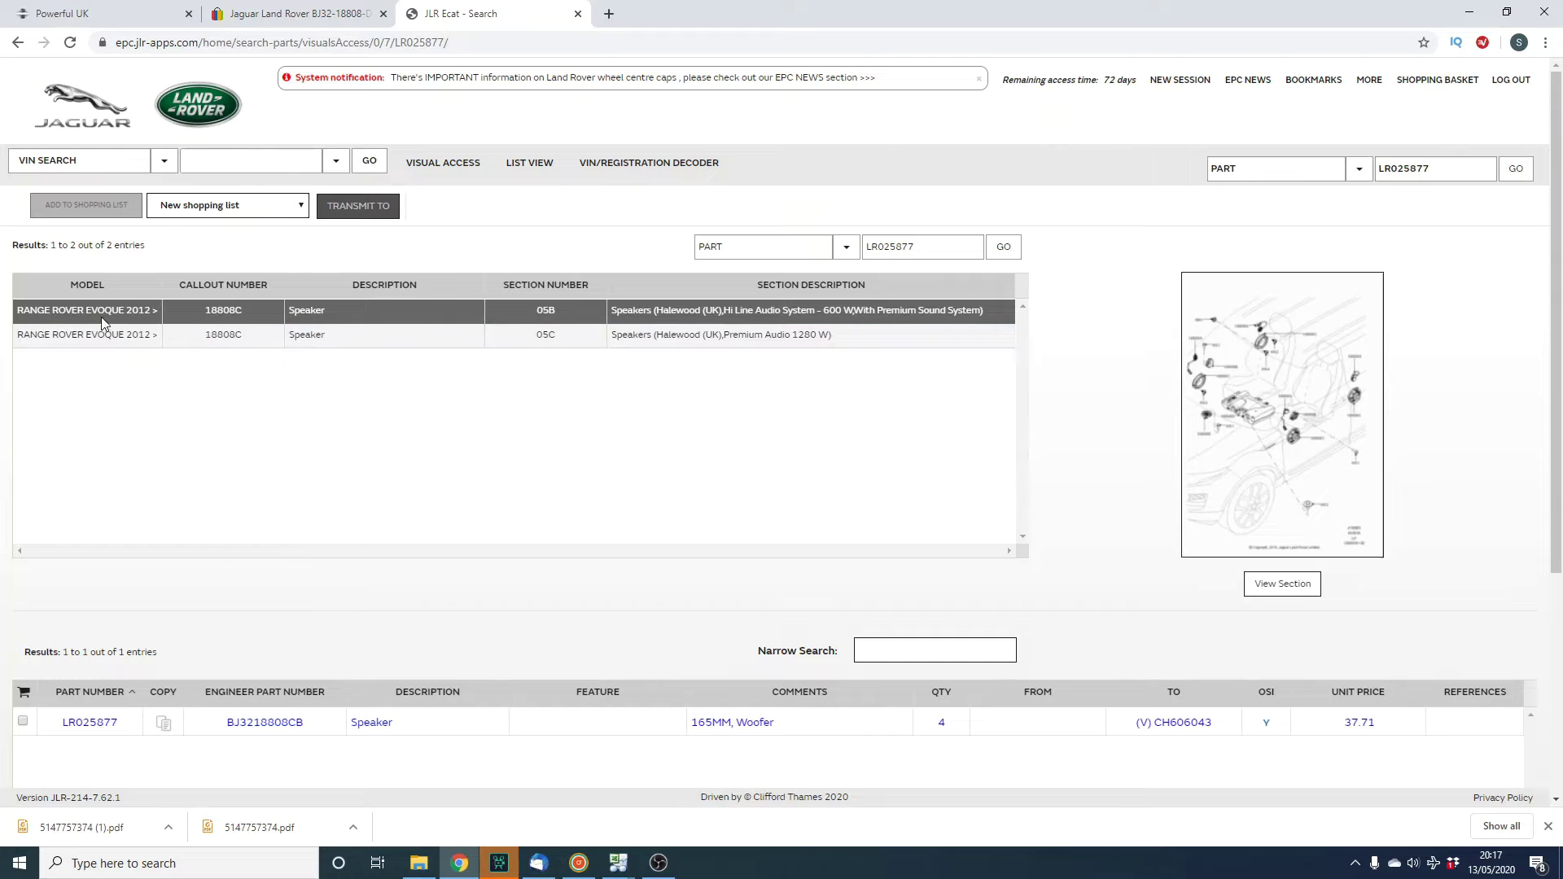
{"action": "left_click", "coordinate": [1275, 467]}
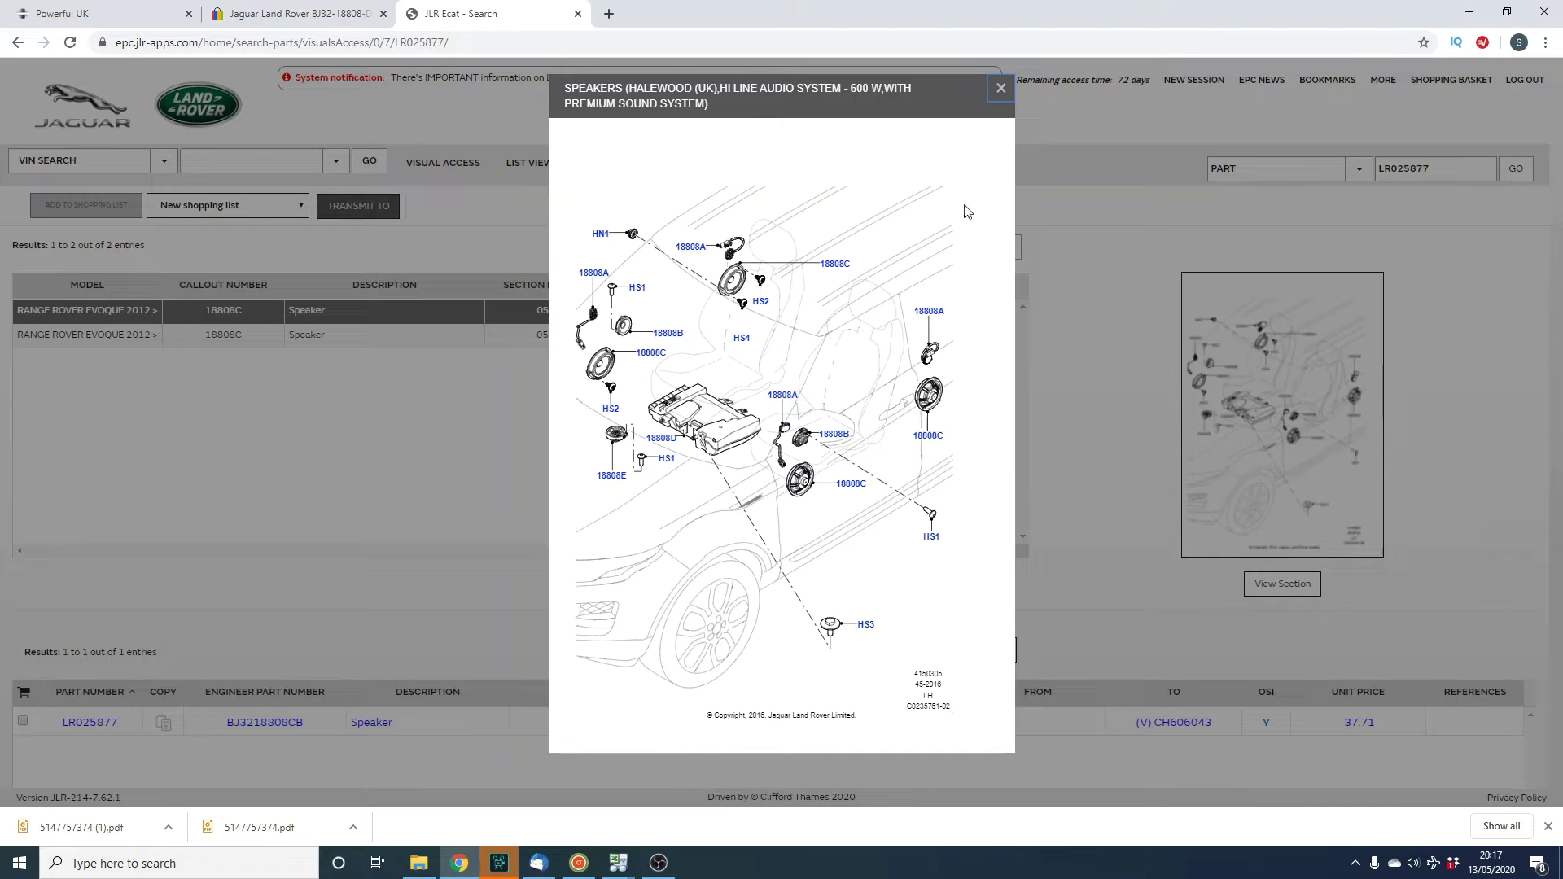
{"action": "left_click", "coordinate": [998, 91]}
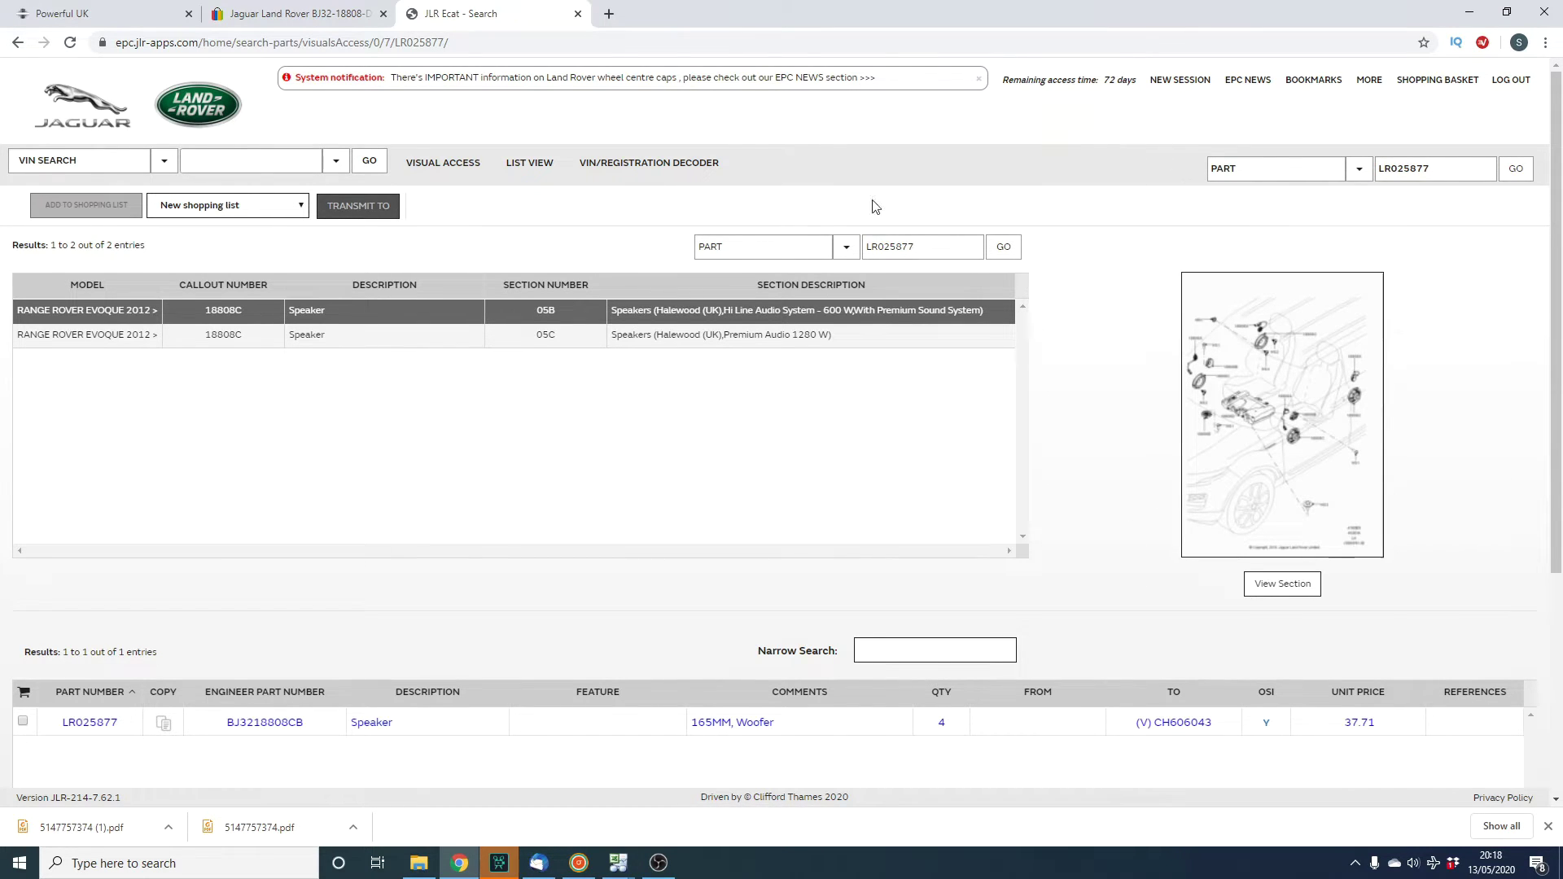
Switch to the eBay speaker listing and examine the enlarged photo of the yellow Land Rover part label, then close it.
{"action": "left_click", "coordinate": [329, 24]}
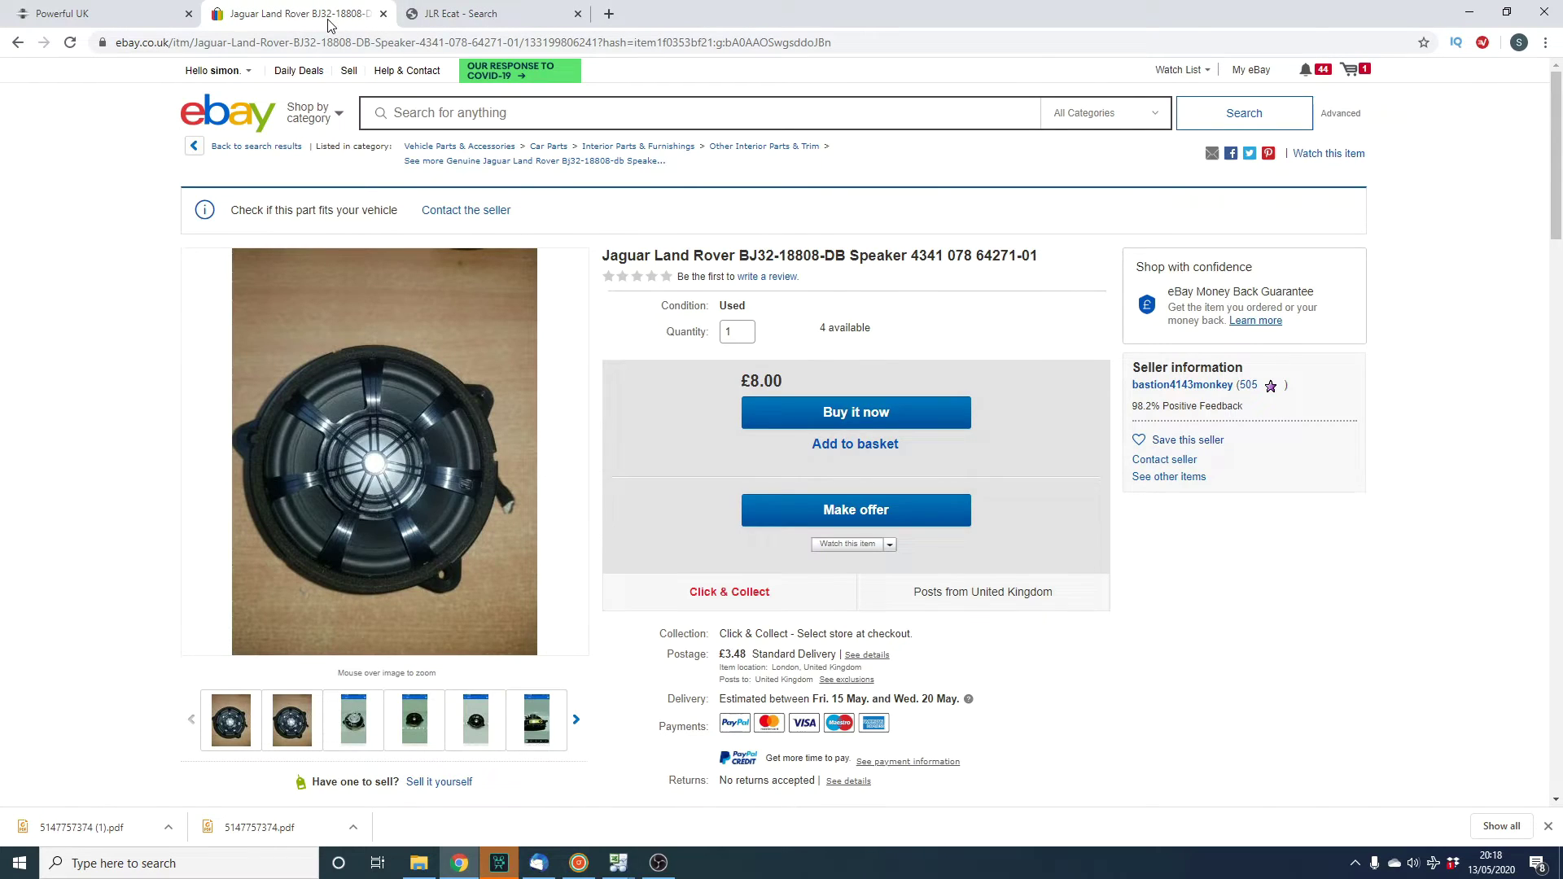
{"action": "mouse_move", "coordinate": [415, 456]}
{"action": "mouse_move", "coordinate": [368, 735]}
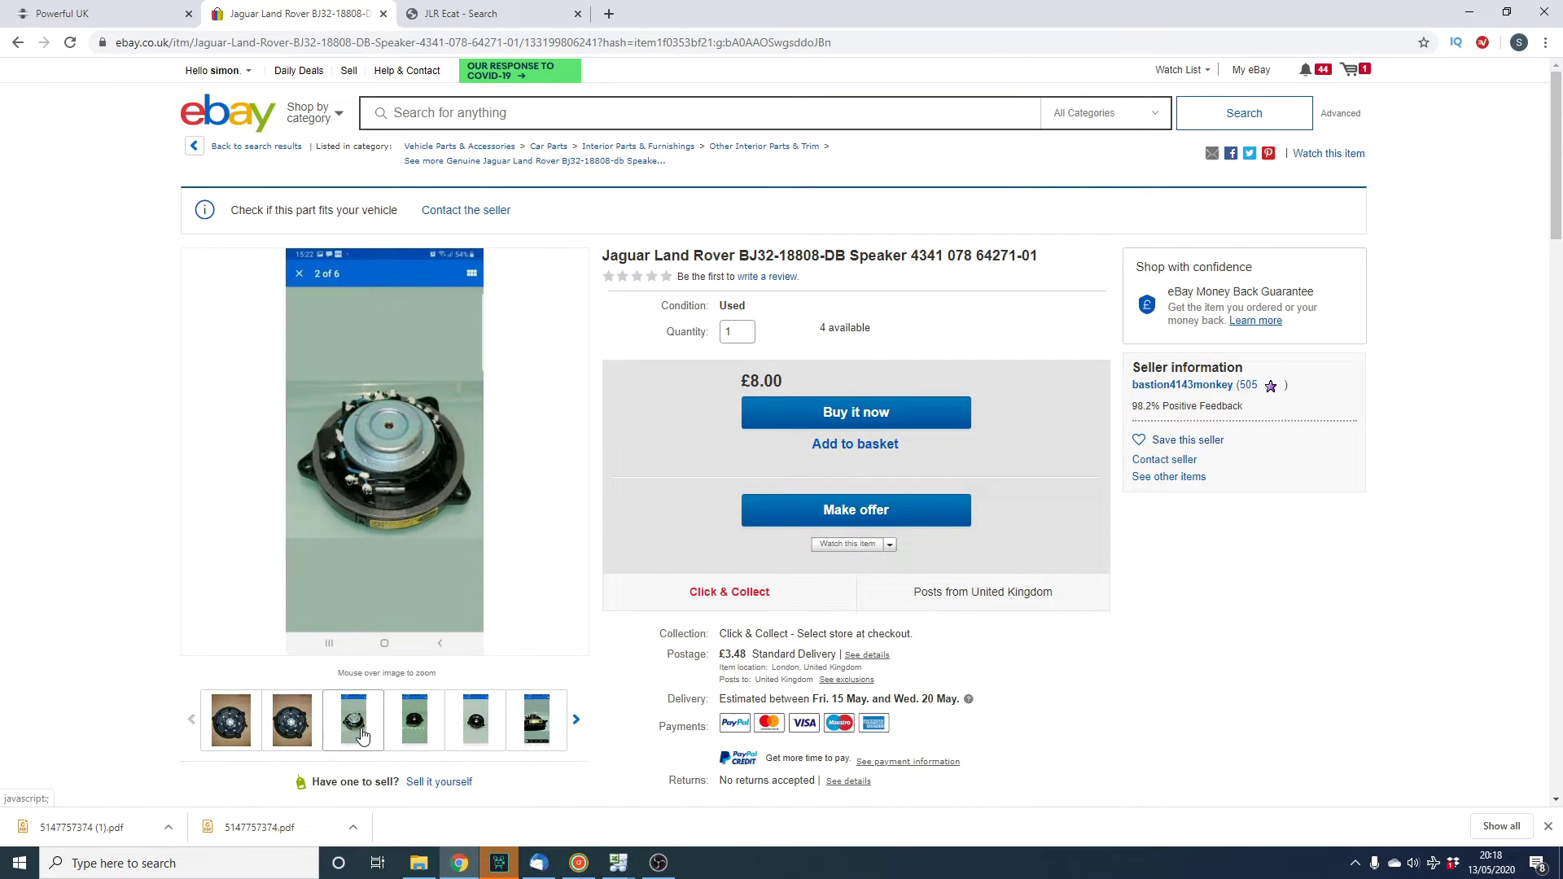
{"action": "mouse_move", "coordinate": [554, 730]}
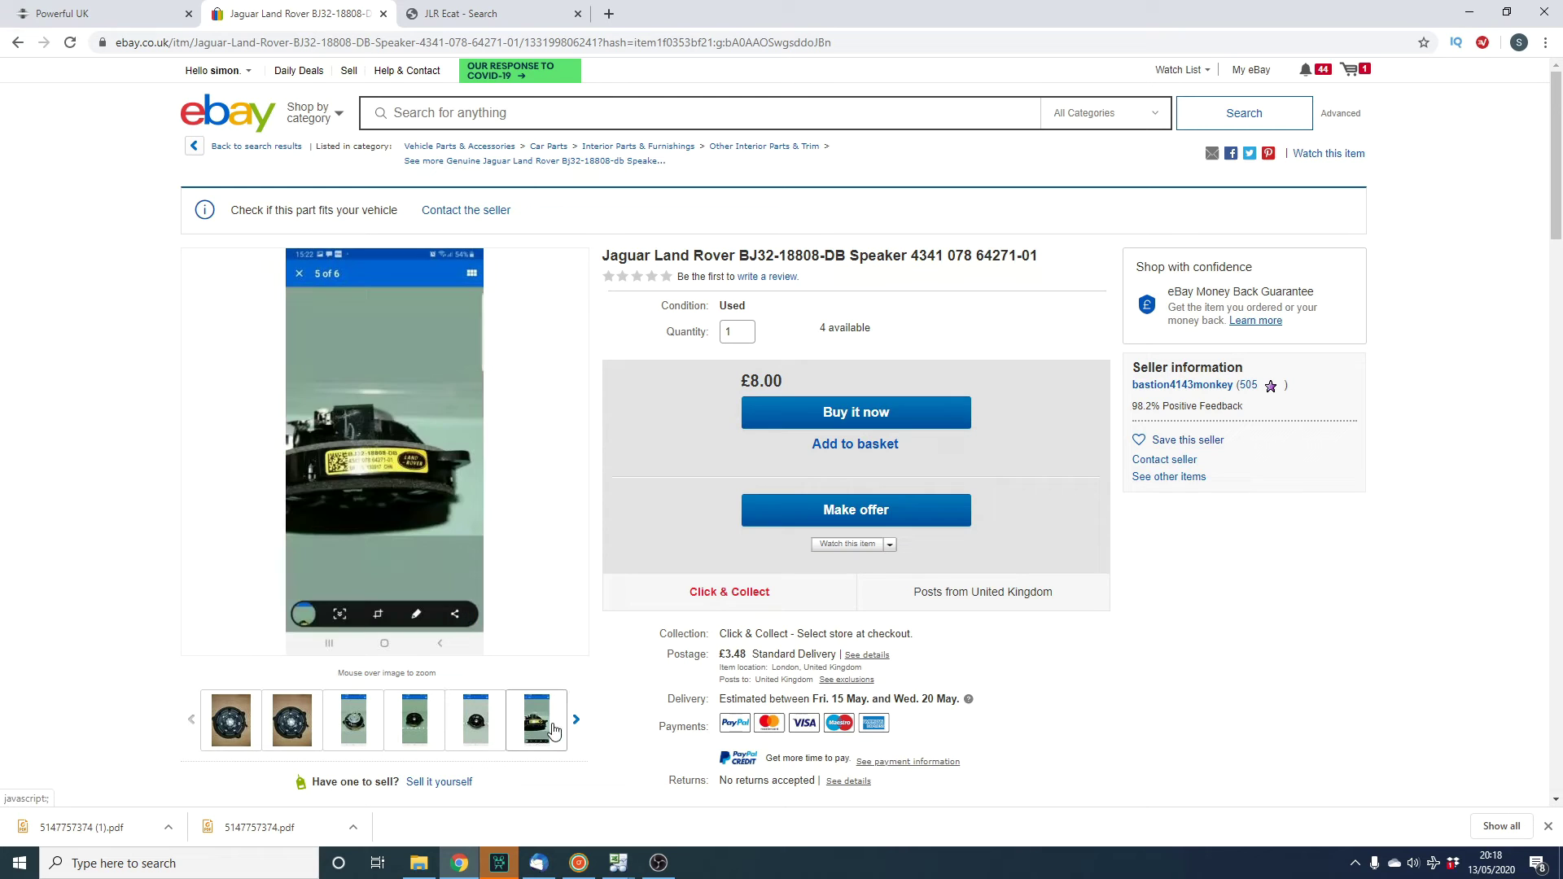
{"action": "mouse_move", "coordinate": [402, 484]}
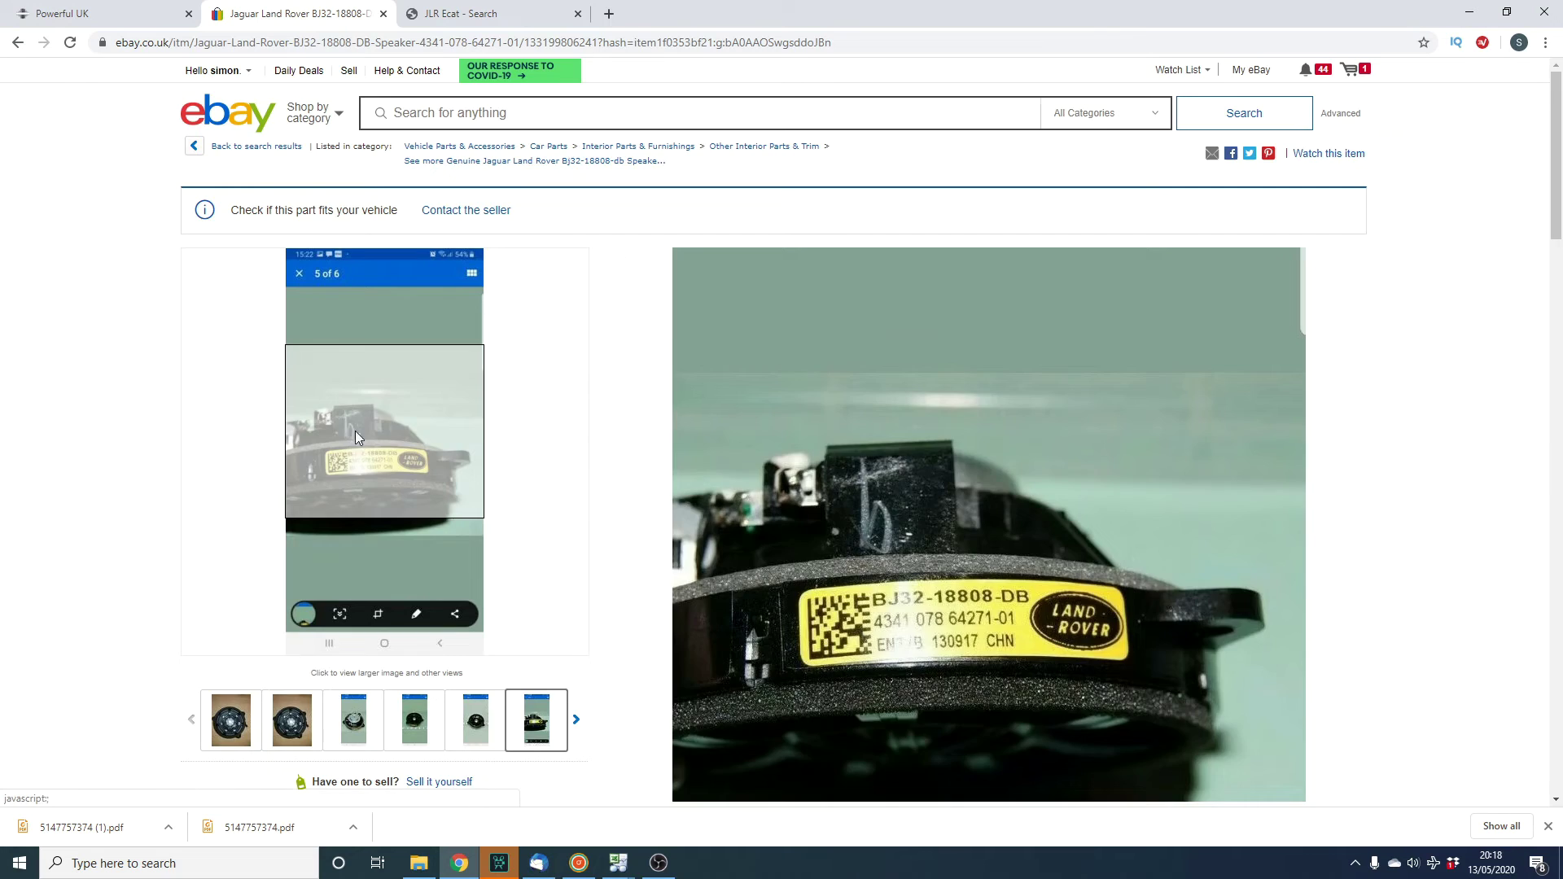
{"action": "left_click", "coordinate": [355, 432]}
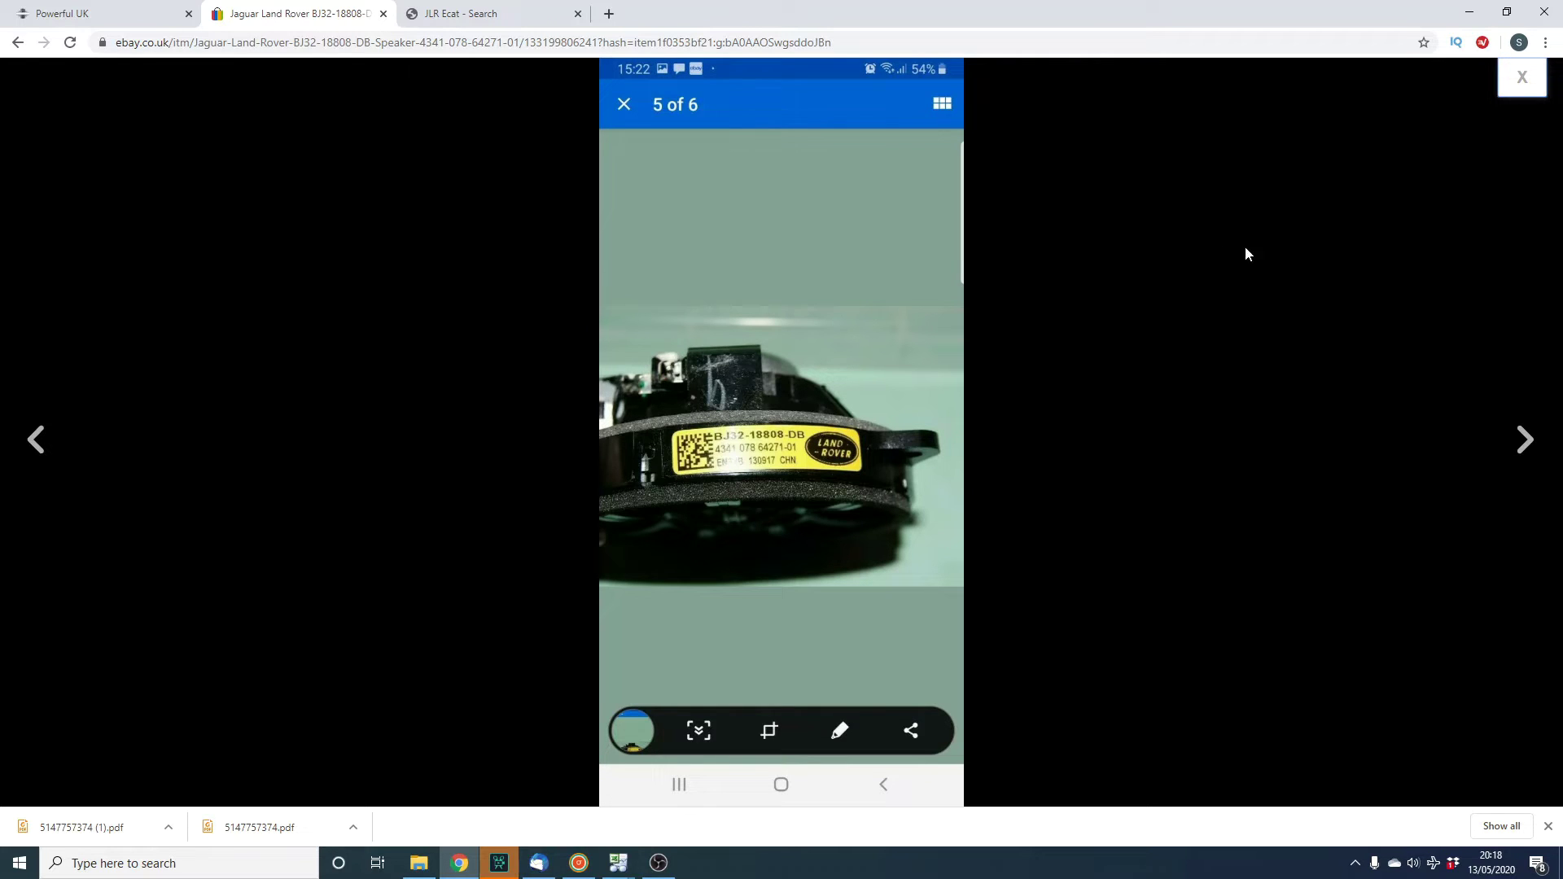
{"action": "left_click", "coordinate": [1493, 113]}
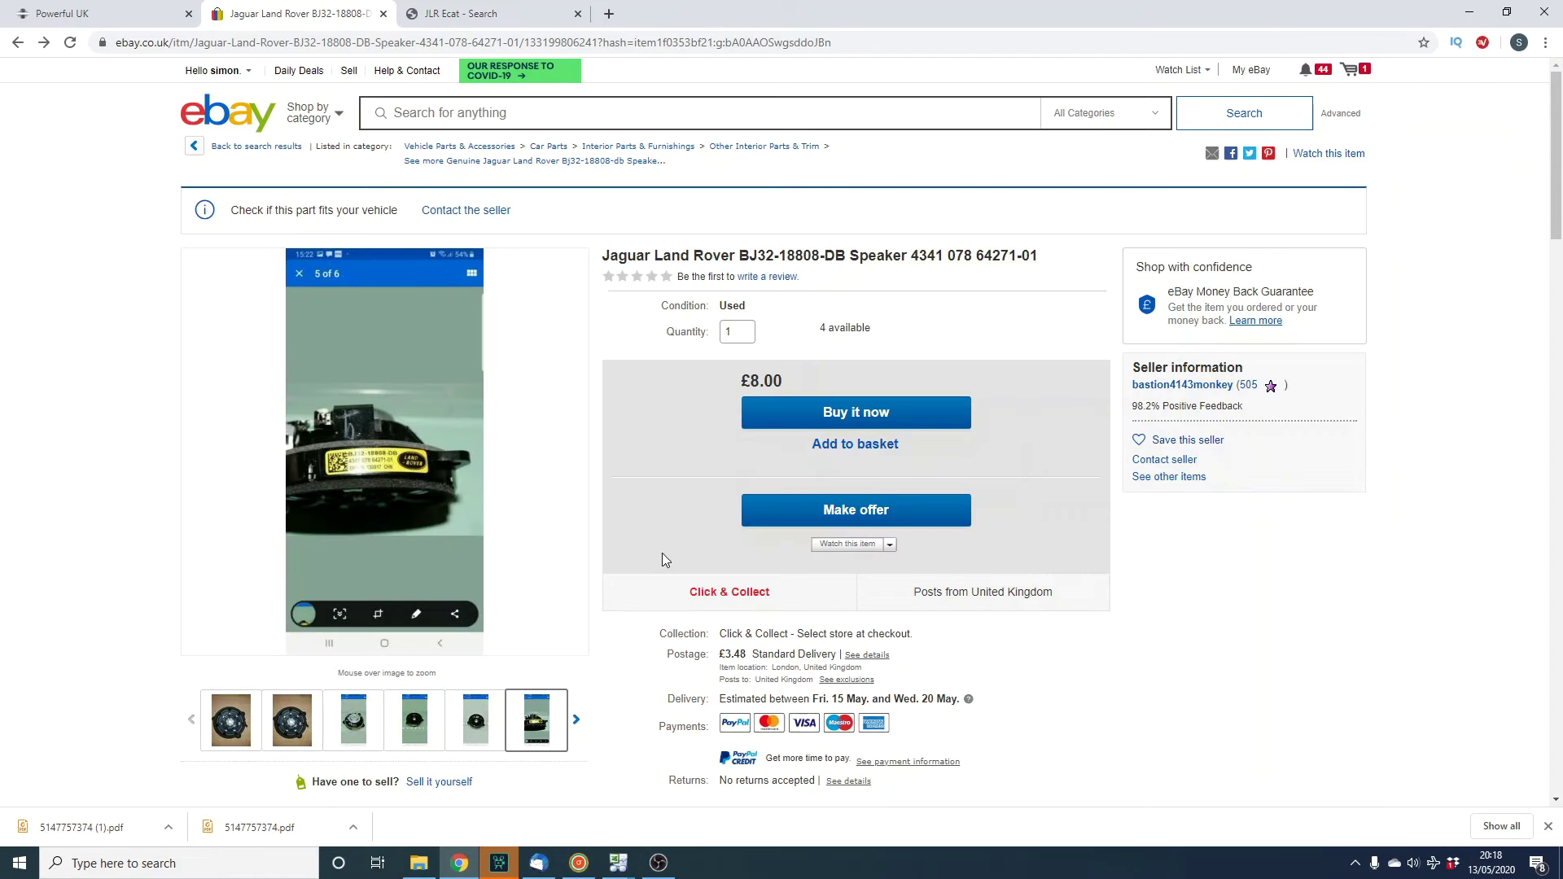
Copy part number BJ32-18808-DB from the eBay listing's description text.
{"action": "scroll", "coordinate": [989, 402], "scroll_direction": "down", "scroll_amount": 15}
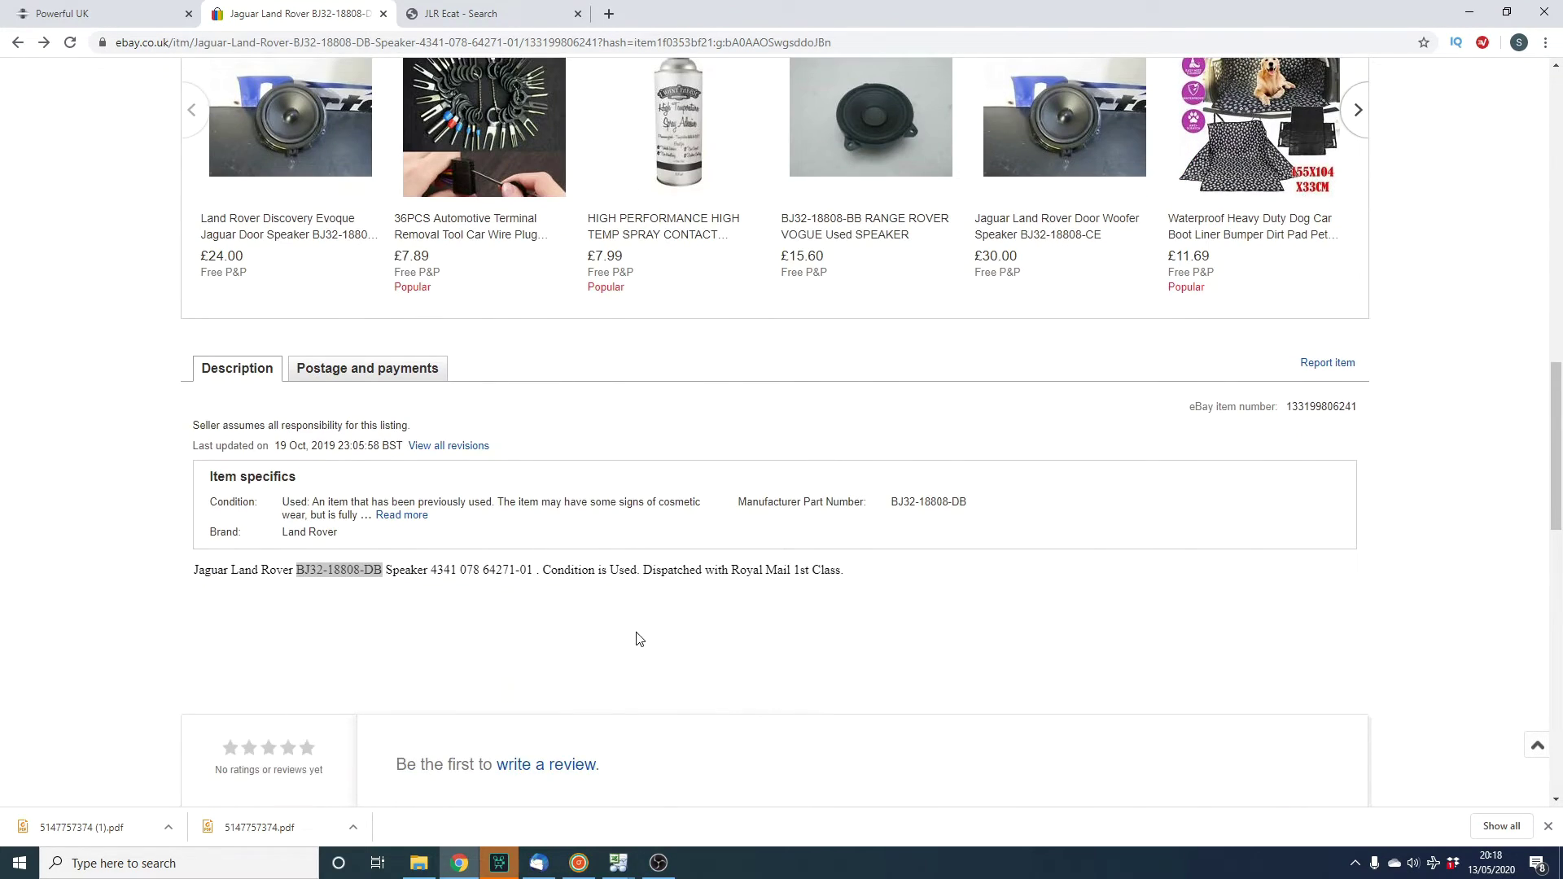
{"action": "right_click", "coordinate": [336, 570]}
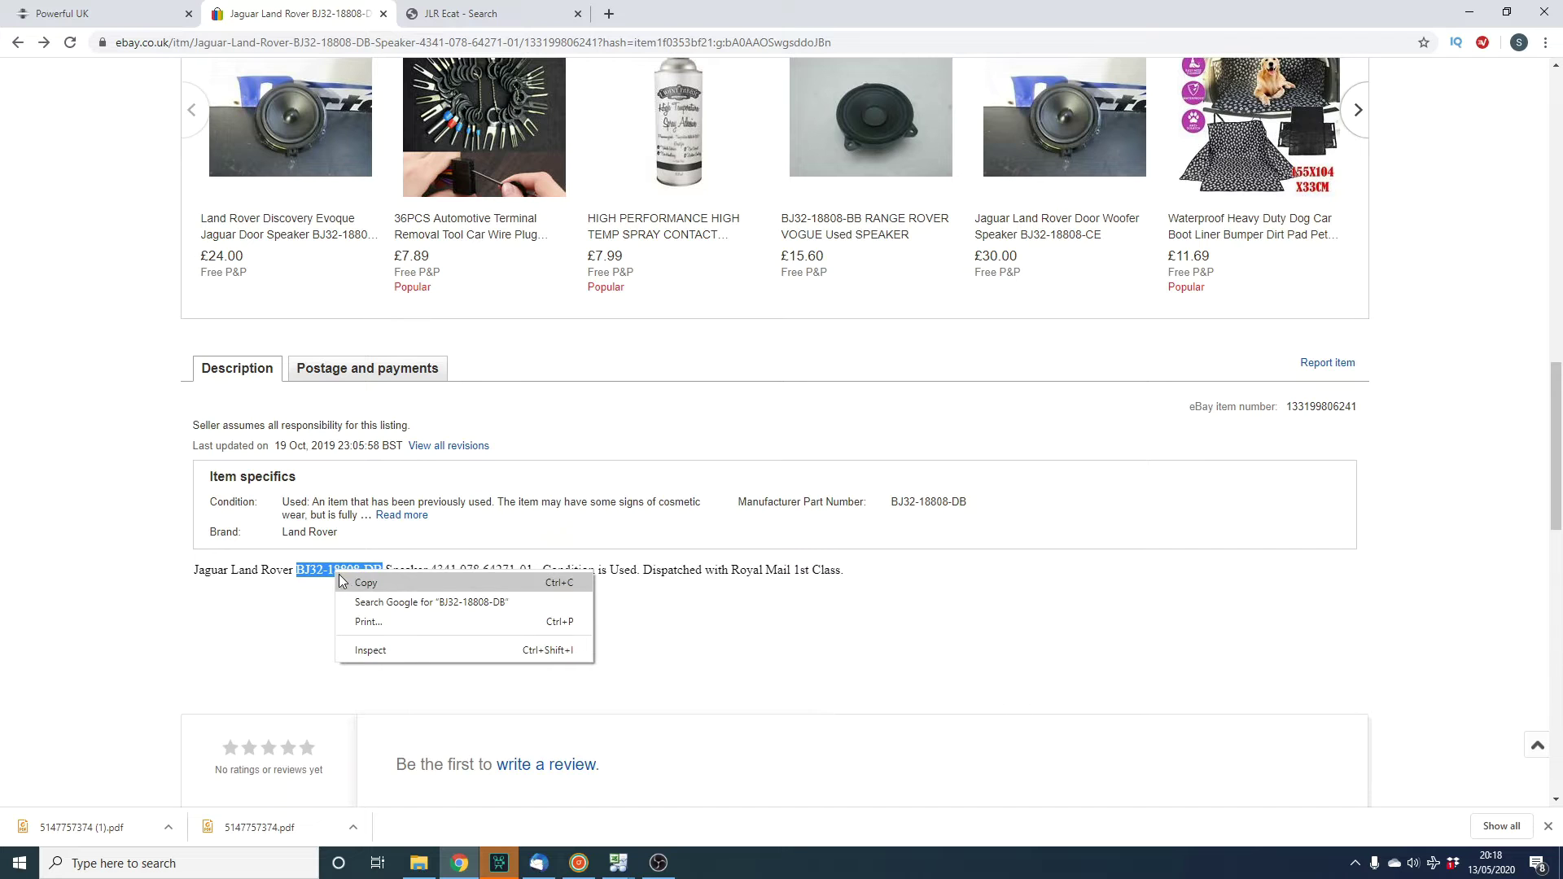
{"action": "left_click", "coordinate": [346, 583]}
{"action": "scroll", "coordinate": [407, 326], "scroll_direction": "up", "scroll_amount": 3}
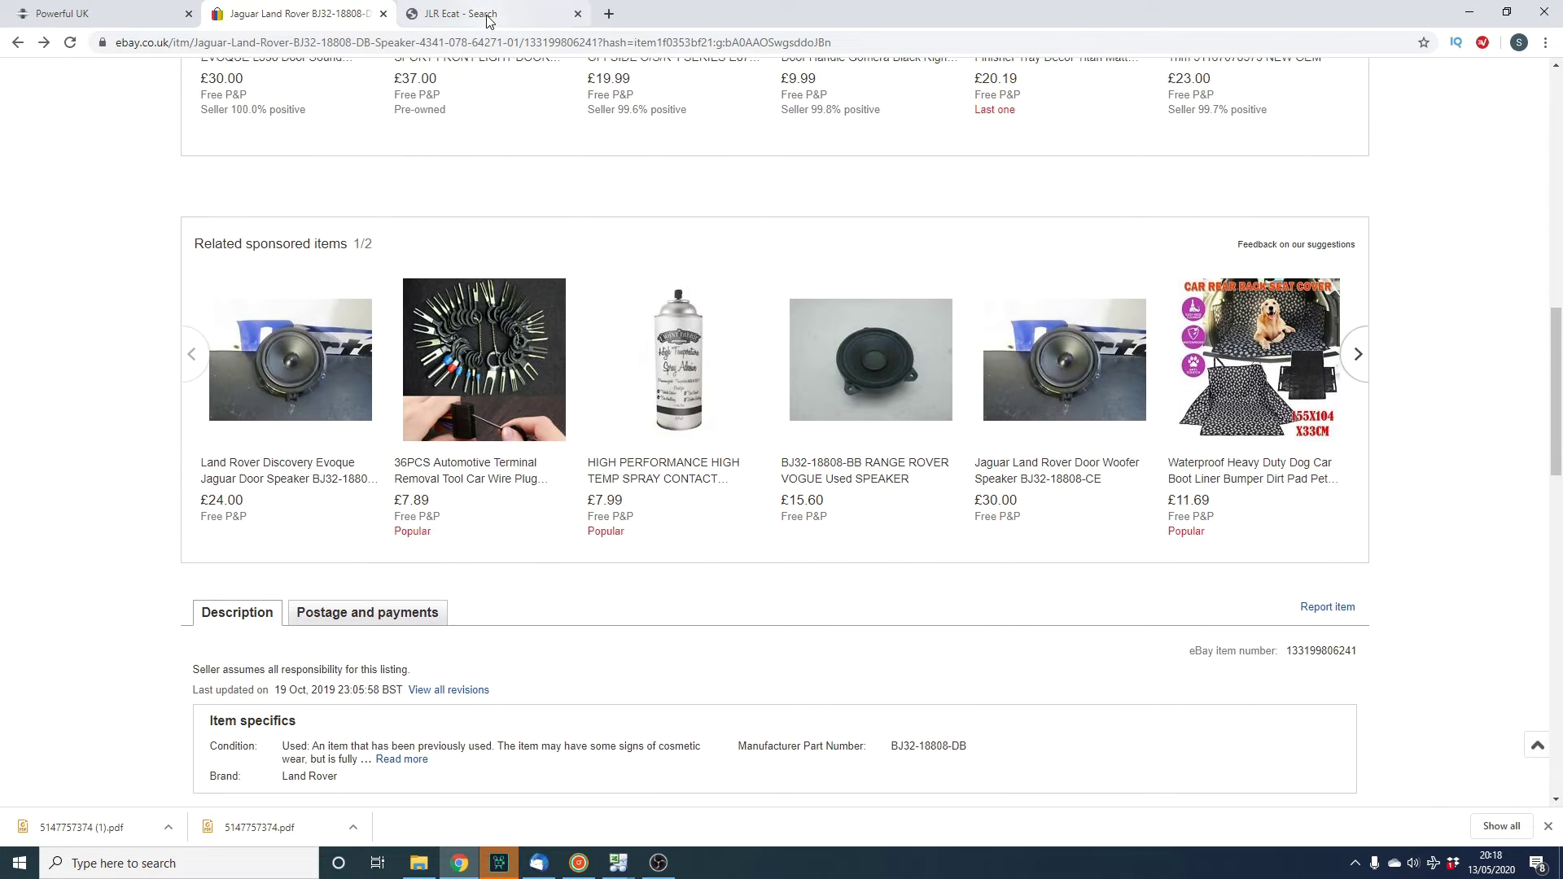
Switch to the JLR parts catalogue and search all models by ENGINEER PART NUMBER for BJ3218808DB, entered without hyphens.
{"action": "left_click", "coordinate": [487, 15]}
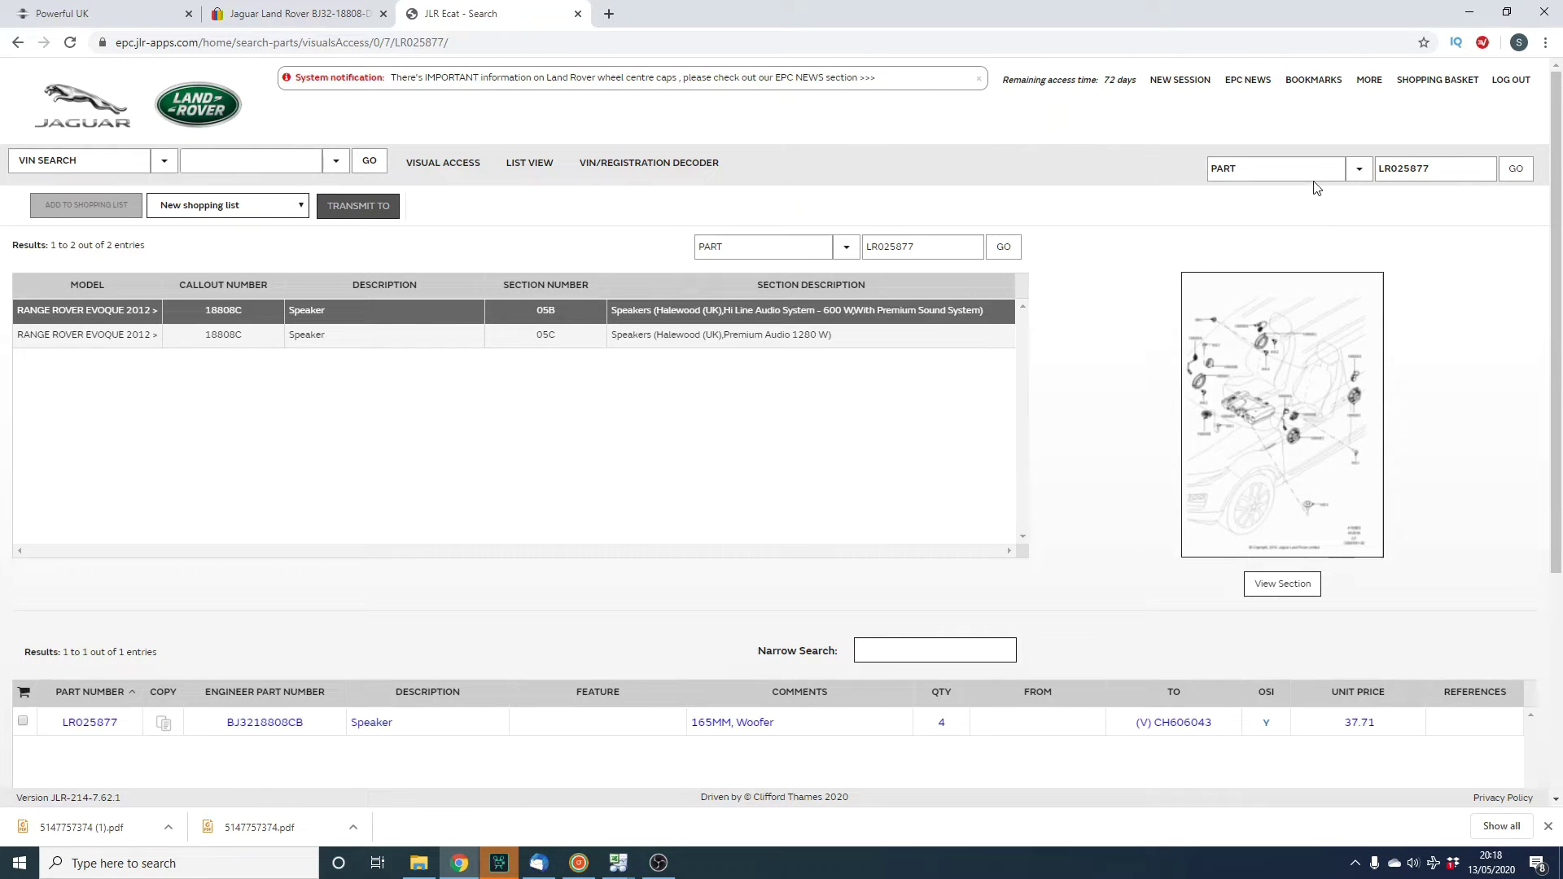
{"action": "left_click", "coordinate": [1358, 169]}
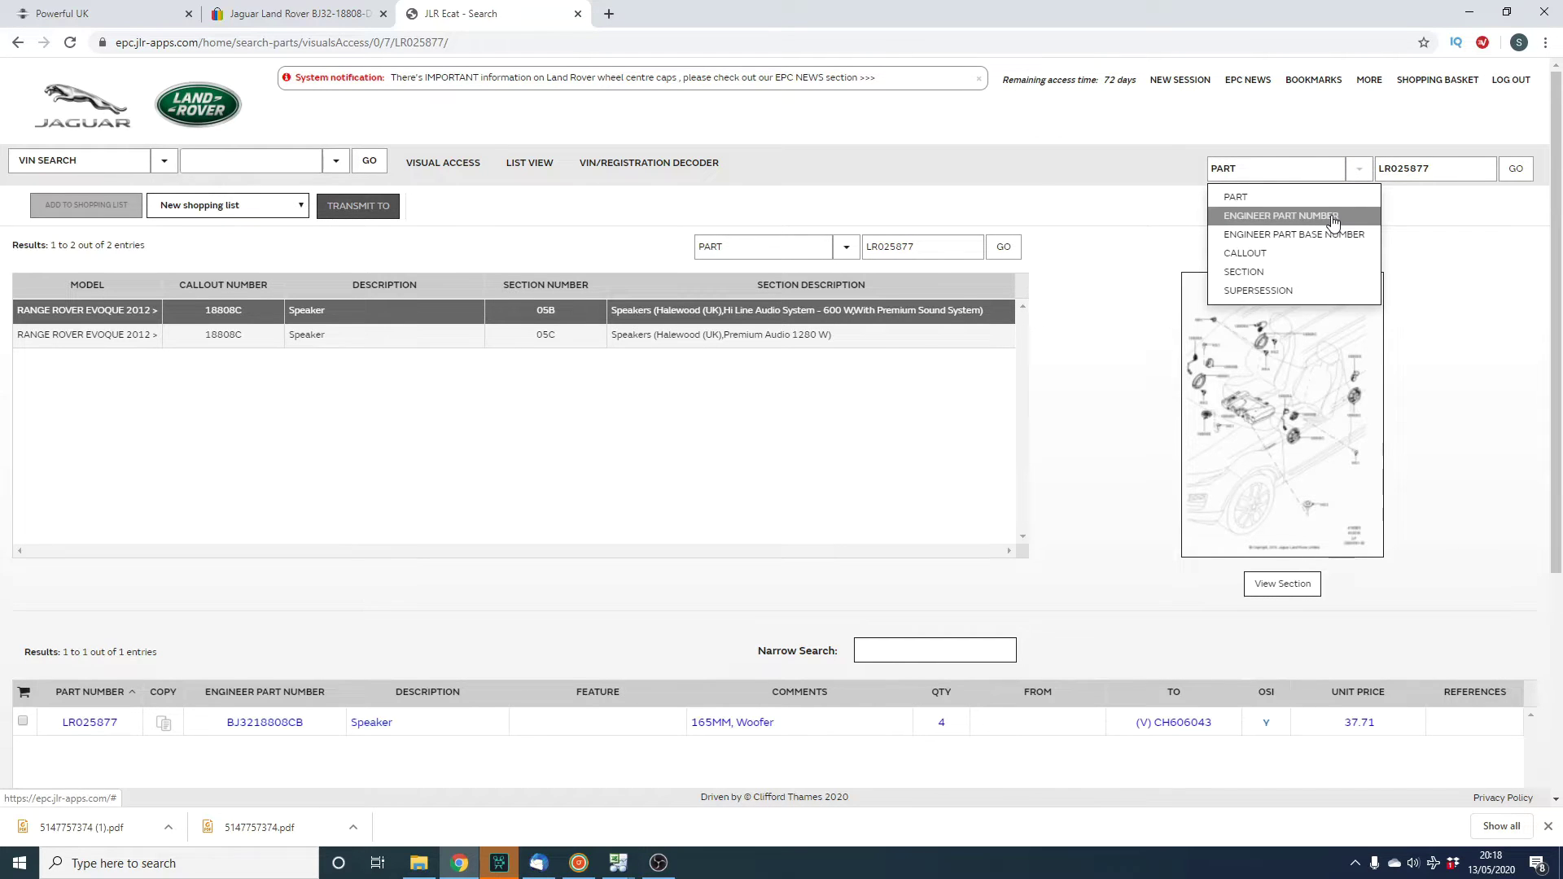
{"action": "left_click", "coordinate": [1333, 217]}
{"action": "left_click", "coordinate": [1428, 169]}
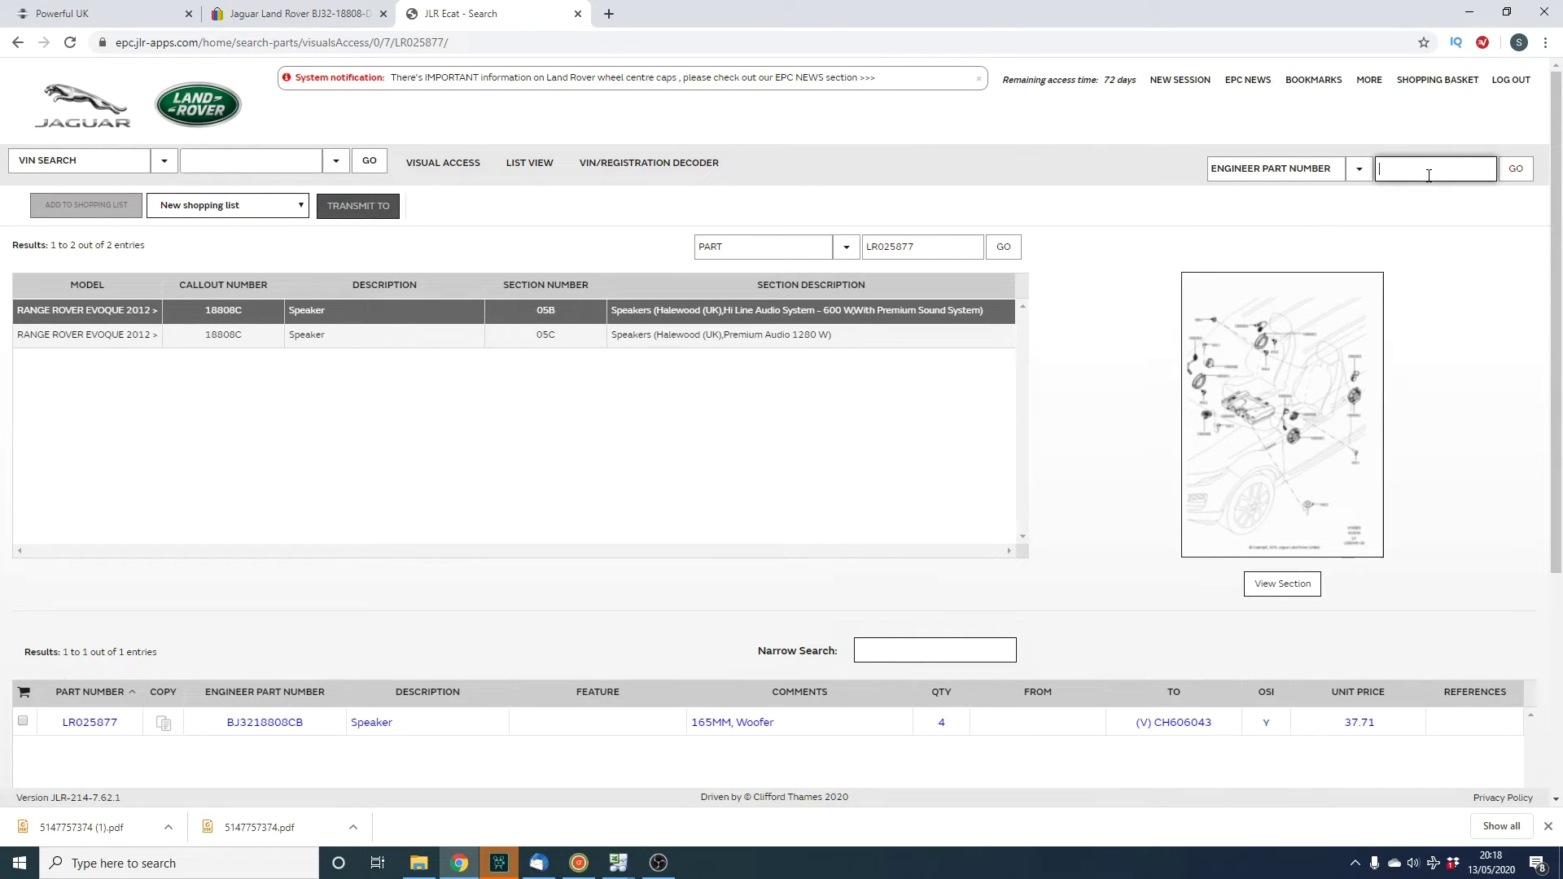
{"action": "right_click", "coordinate": [1428, 170]}
{"action": "left_click", "coordinate": [1443, 303]}
{"action": "key", "text": "BackSpace"}
{"action": "left_click", "coordinate": [1442, 168]}
{"action": "key", "text": "BackSpace"}
{"action": "left_click", "coordinate": [1516, 174]}
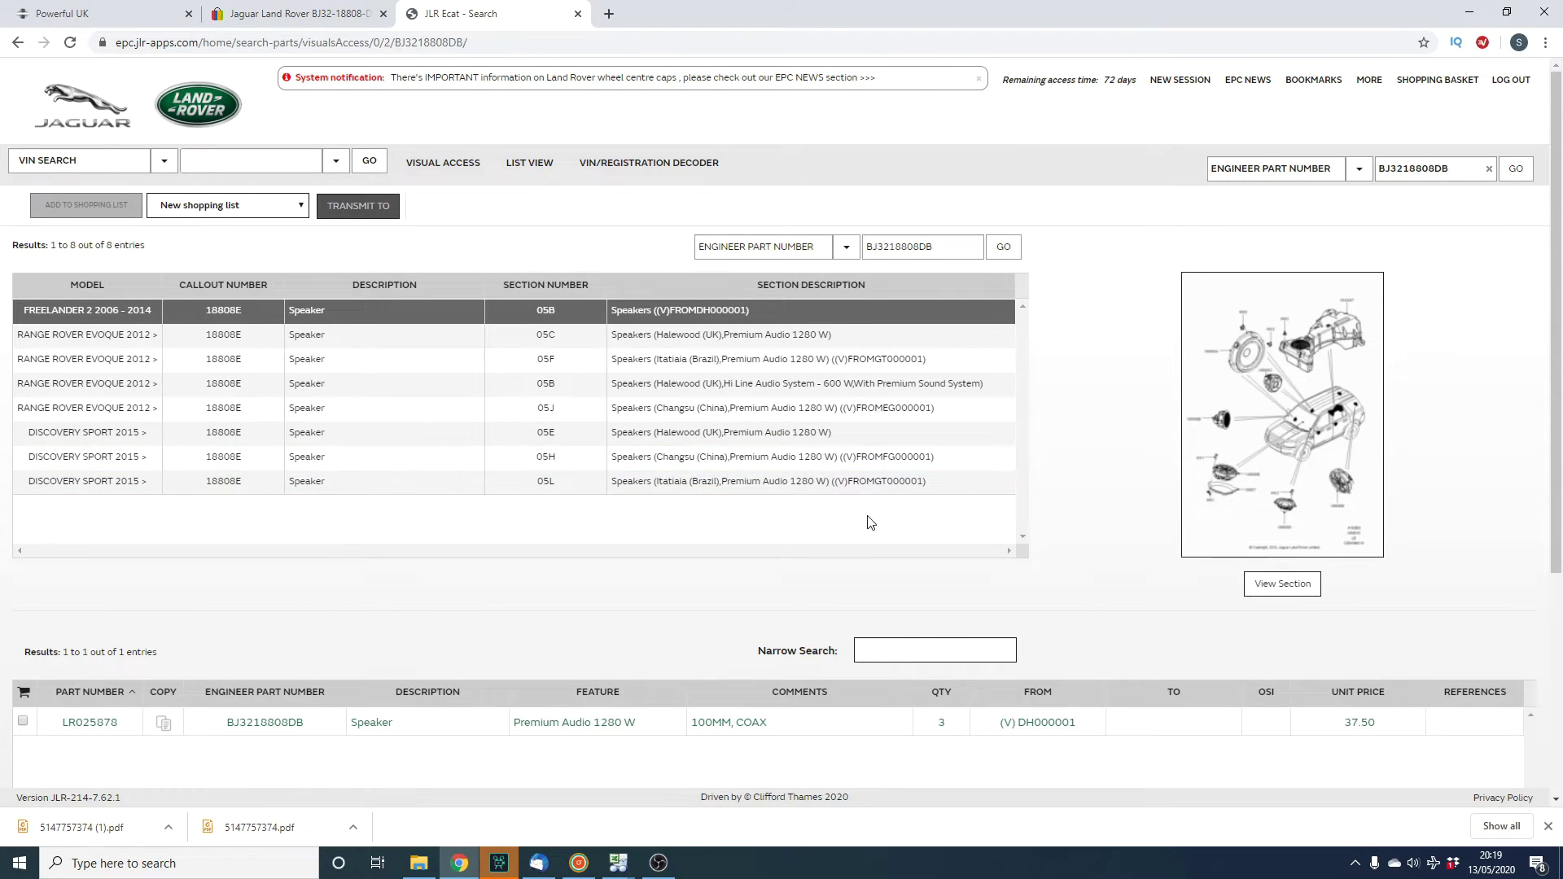
Check the speaker's unit price, then select the Range Rover Evoque 2012 section 05C result and enlarge its speaker diagram.
{"action": "left_click_drag", "start_coordinate": [1379, 721], "coordinate": [1342, 723]}
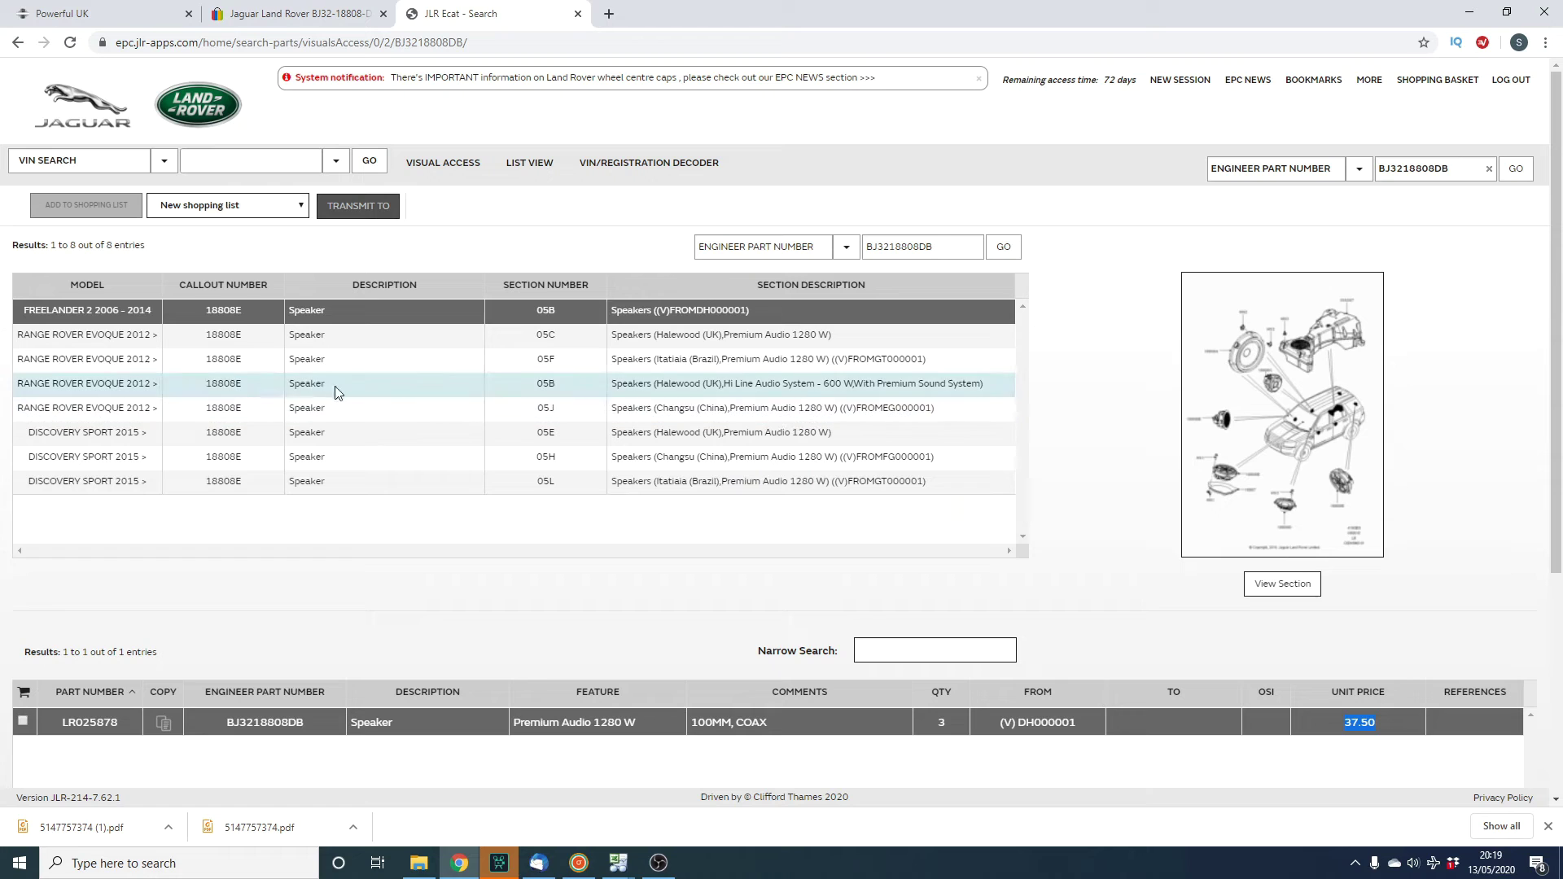
{"action": "left_click", "coordinate": [122, 340]}
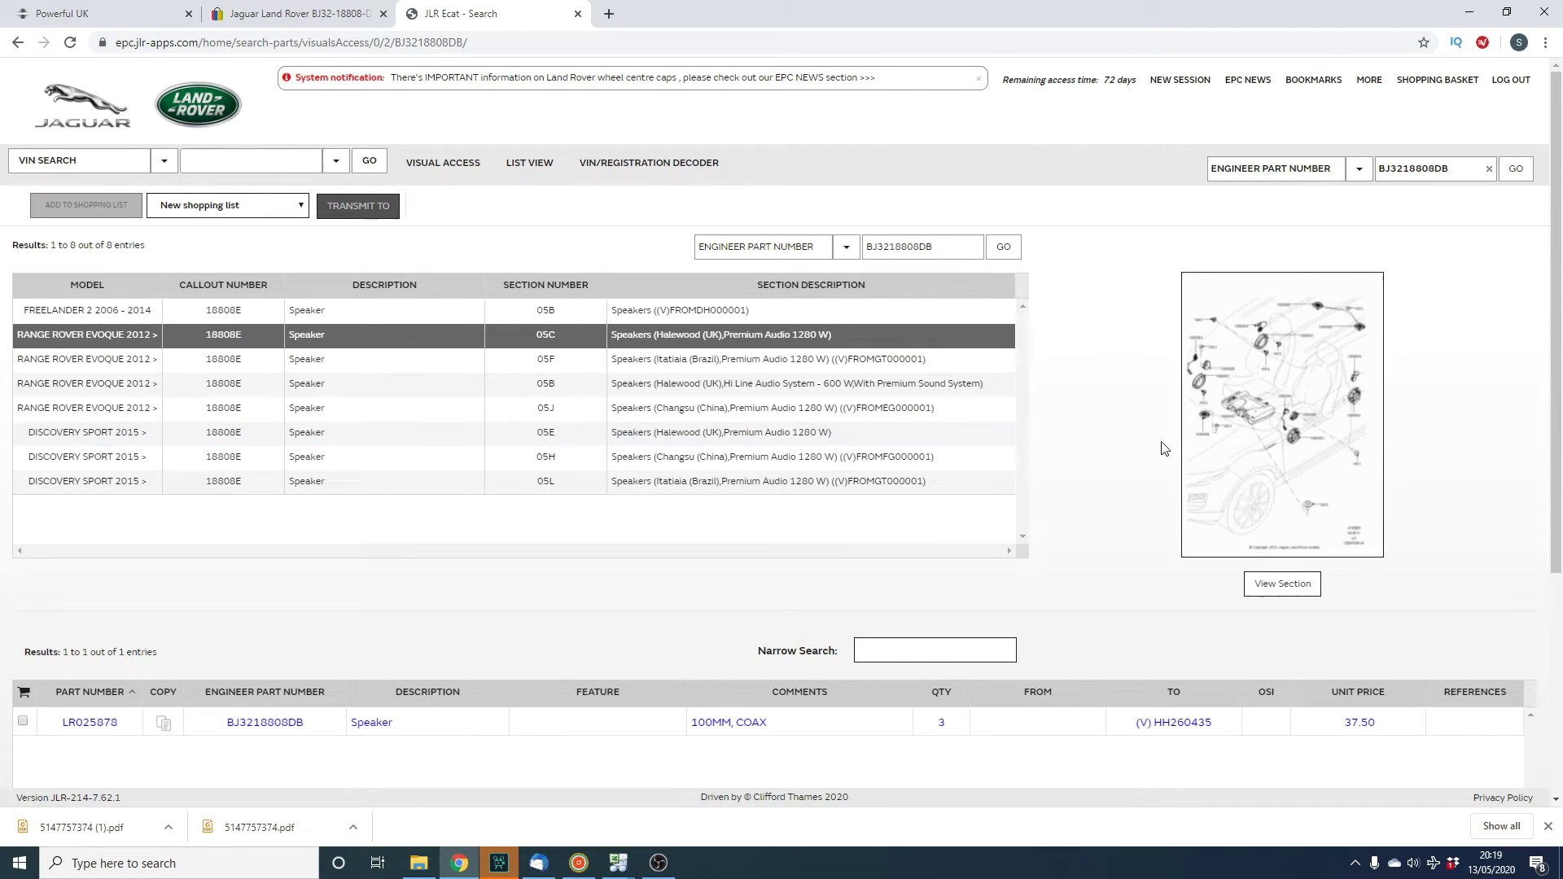
{"action": "left_click", "coordinate": [1260, 465]}
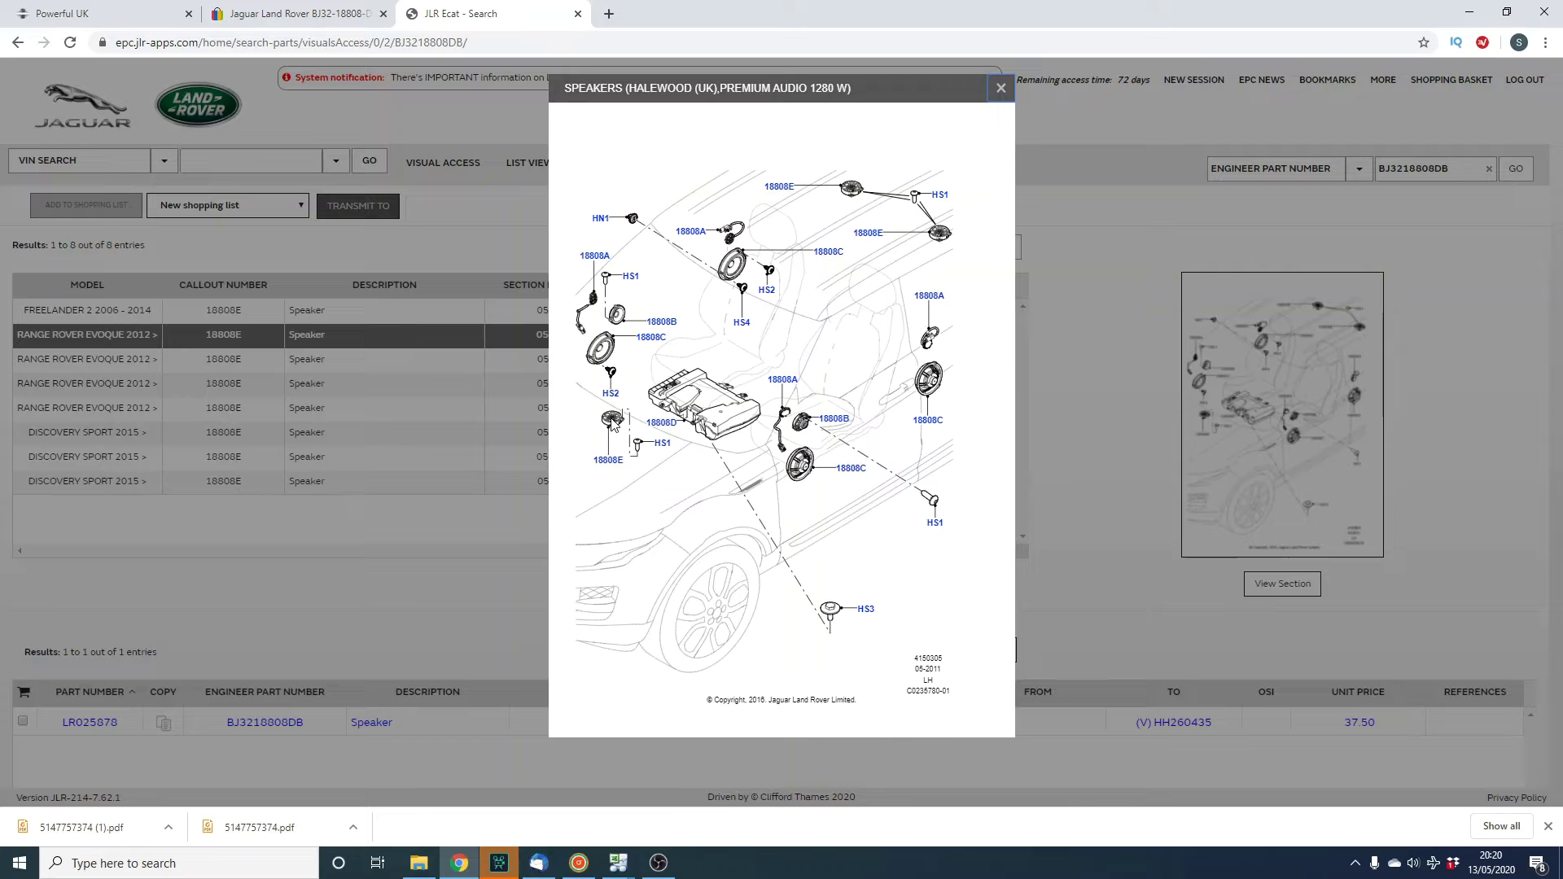
Review the eBay speaker listing's price and delivery details, then return to the JLR catalogue and close the enlarged diagram.
{"action": "left_click", "coordinate": [342, 14]}
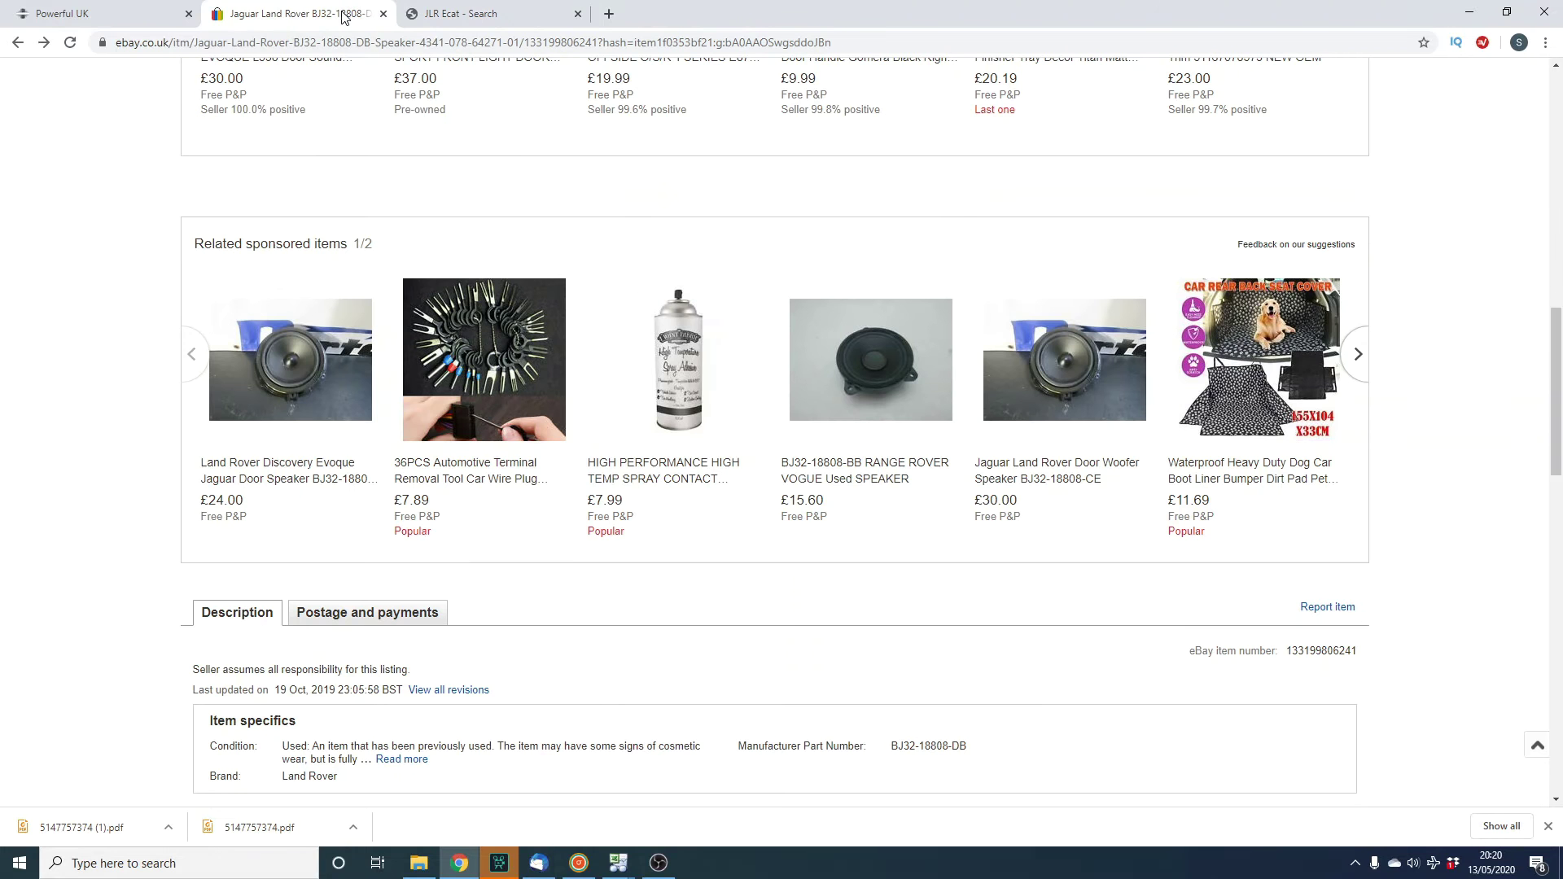
{"action": "scroll", "coordinate": [814, 424], "scroll_direction": "up", "scroll_amount": 10}
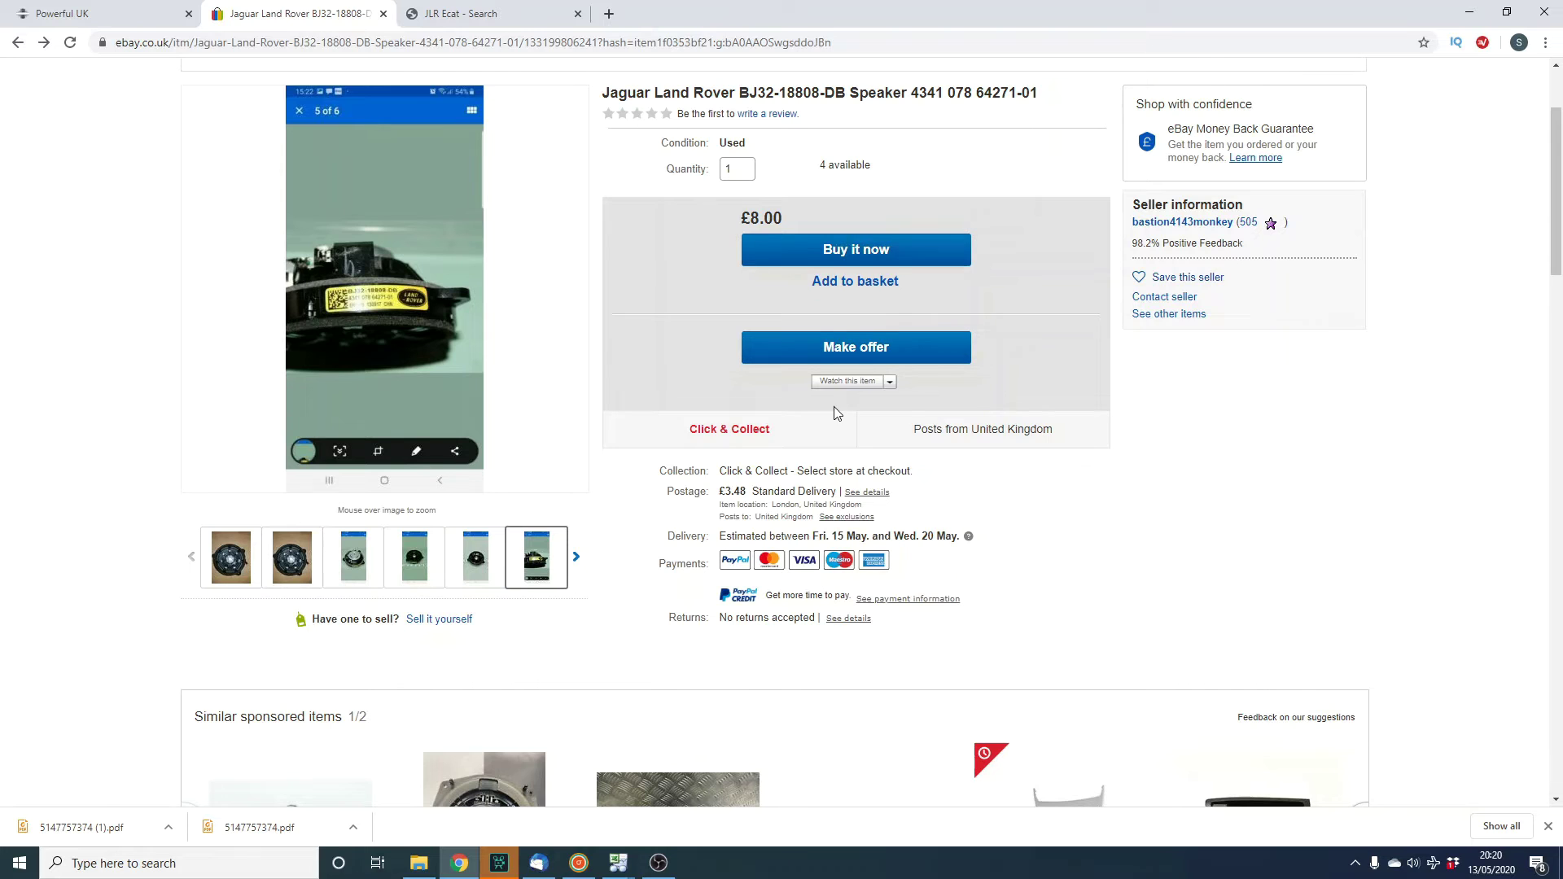
{"action": "scroll", "coordinate": [773, 472], "scroll_direction": "down", "scroll_amount": 1}
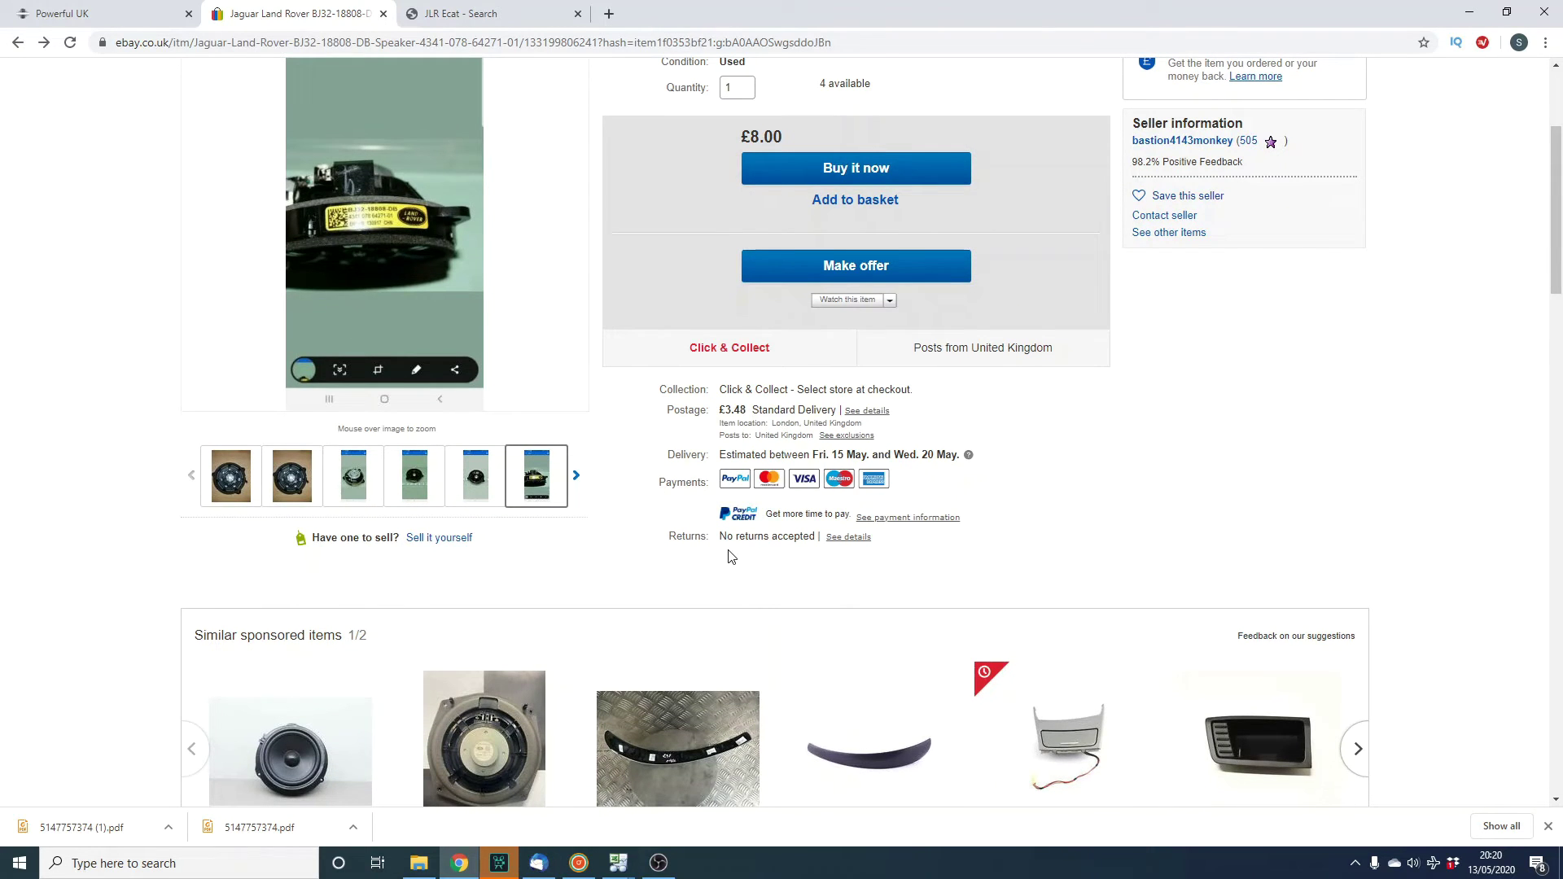
{"action": "scroll", "coordinate": [728, 552], "scroll_direction": "down", "scroll_amount": 2}
{"action": "scroll", "coordinate": [729, 552], "scroll_direction": "up", "scroll_amount": 5}
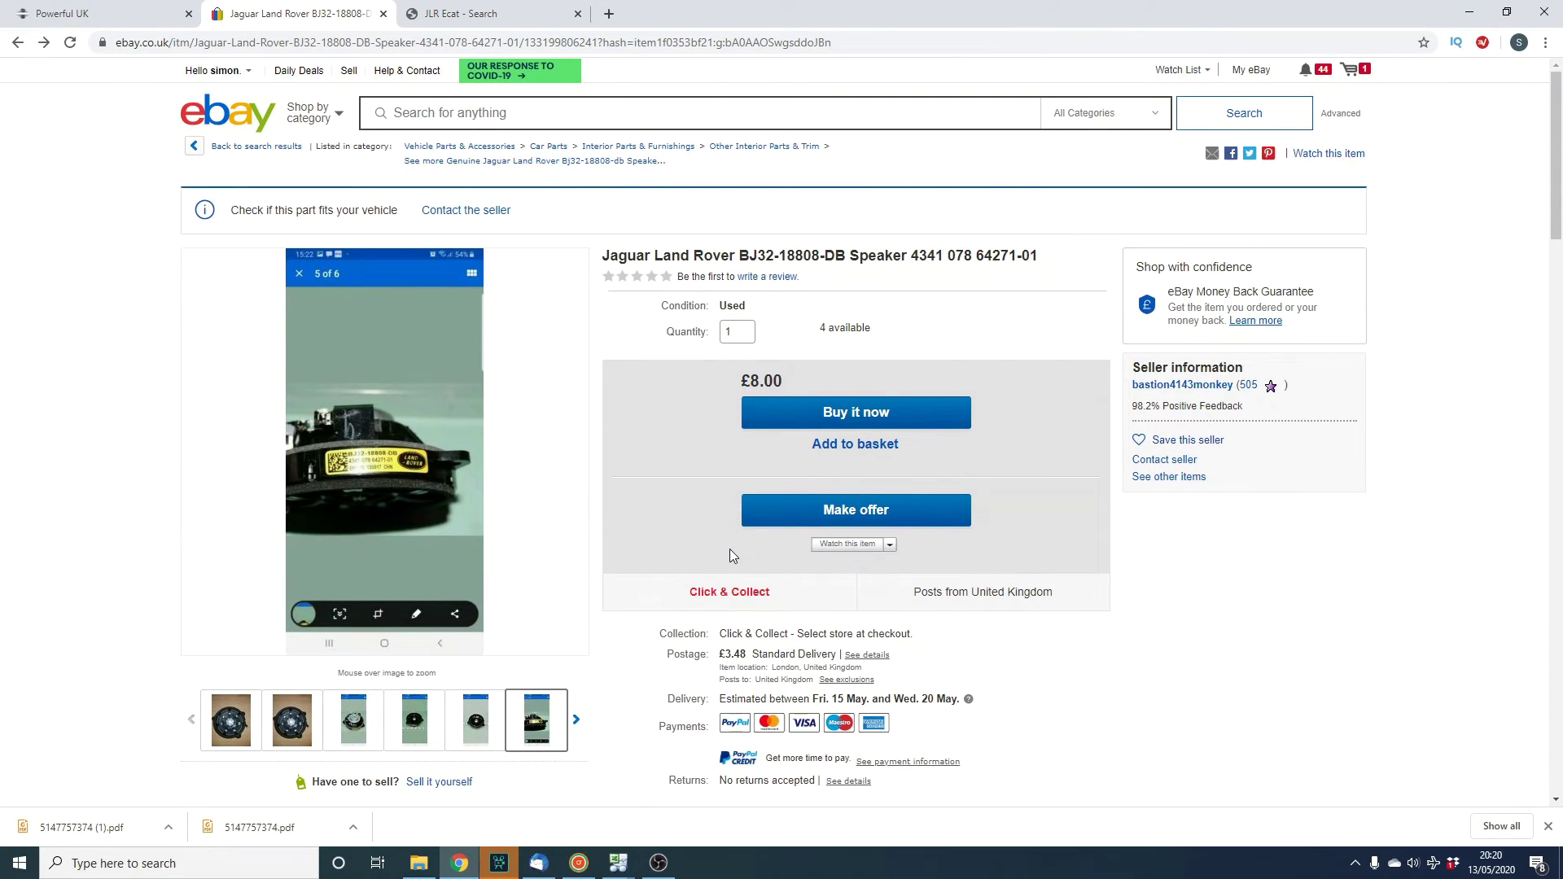
{"action": "left_click", "coordinate": [449, 13]}
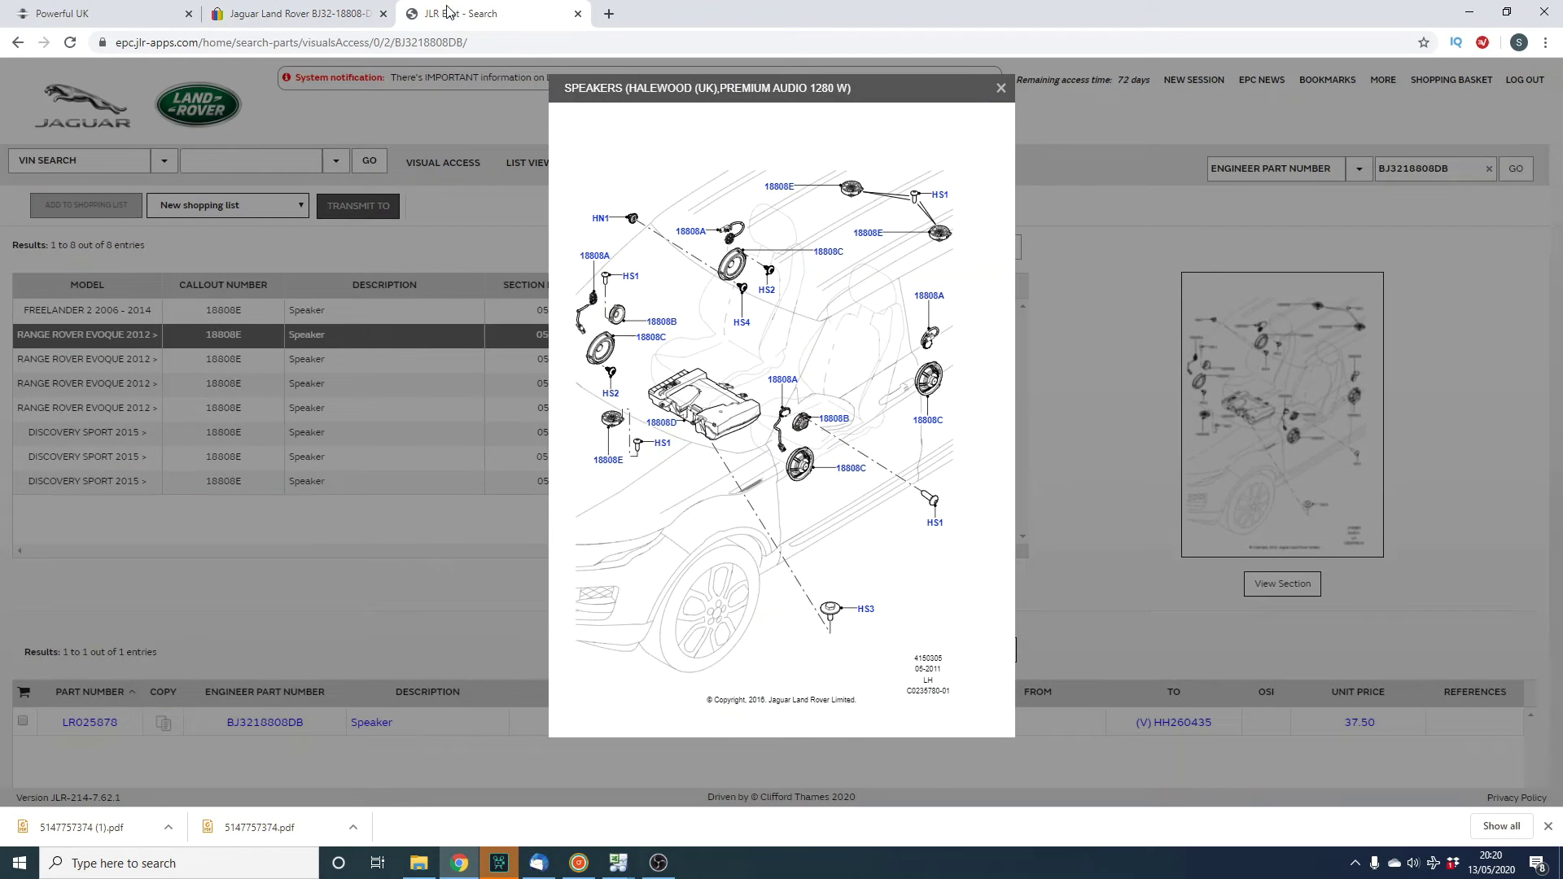
{"action": "left_click", "coordinate": [1004, 88]}
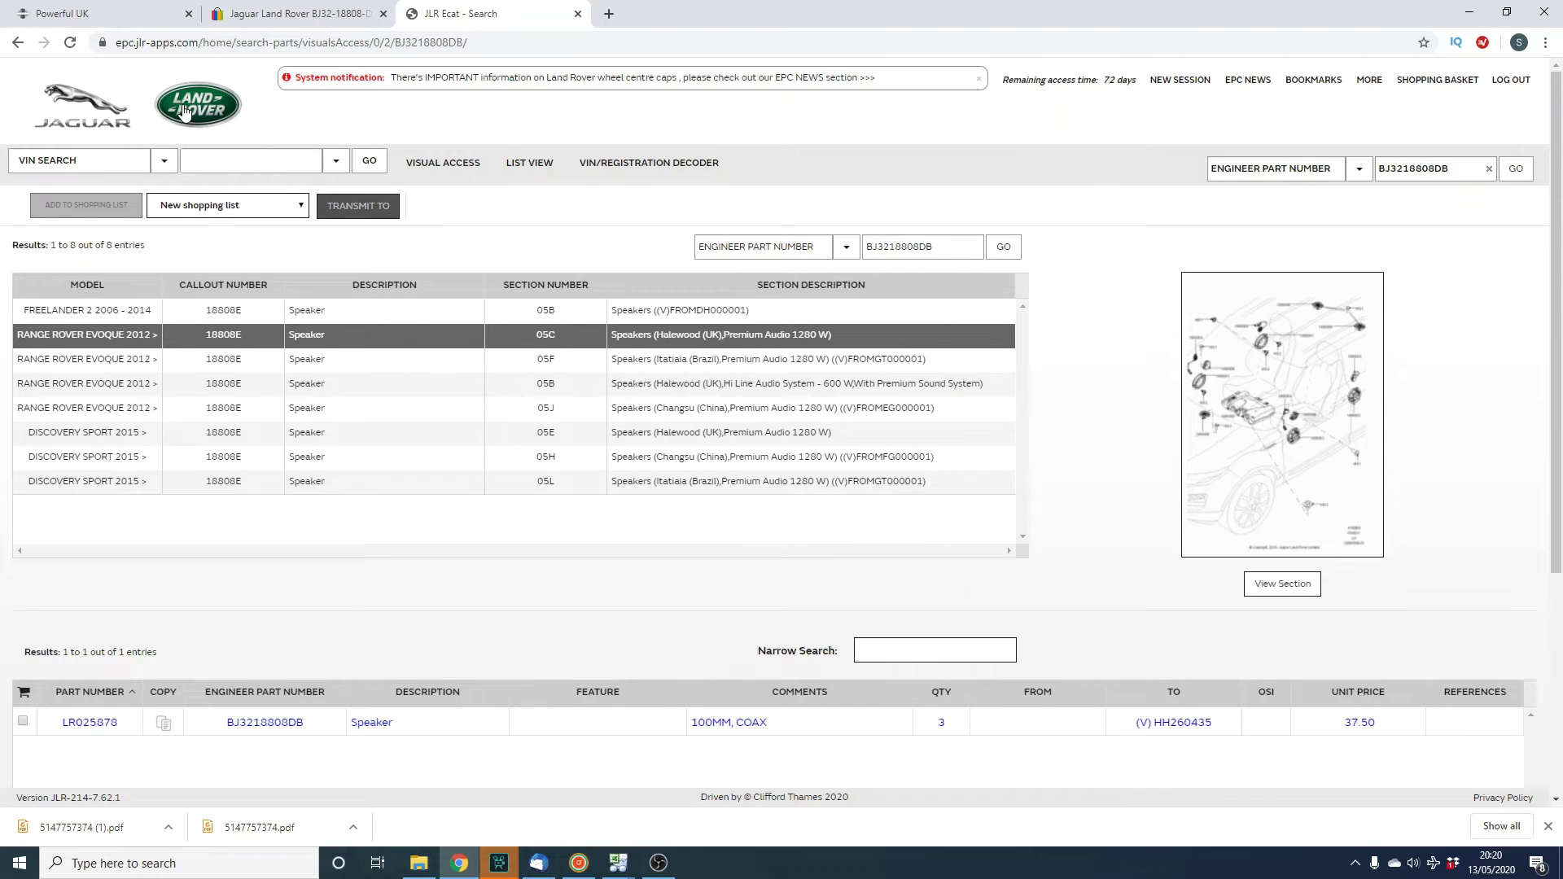
From the catalogue home, open New Defender 2019's Interior Trim section 50 Back Door/Tailgate Trim Panels under 0105 Interior Trim And Installation.
{"action": "left_click", "coordinate": [73, 111]}
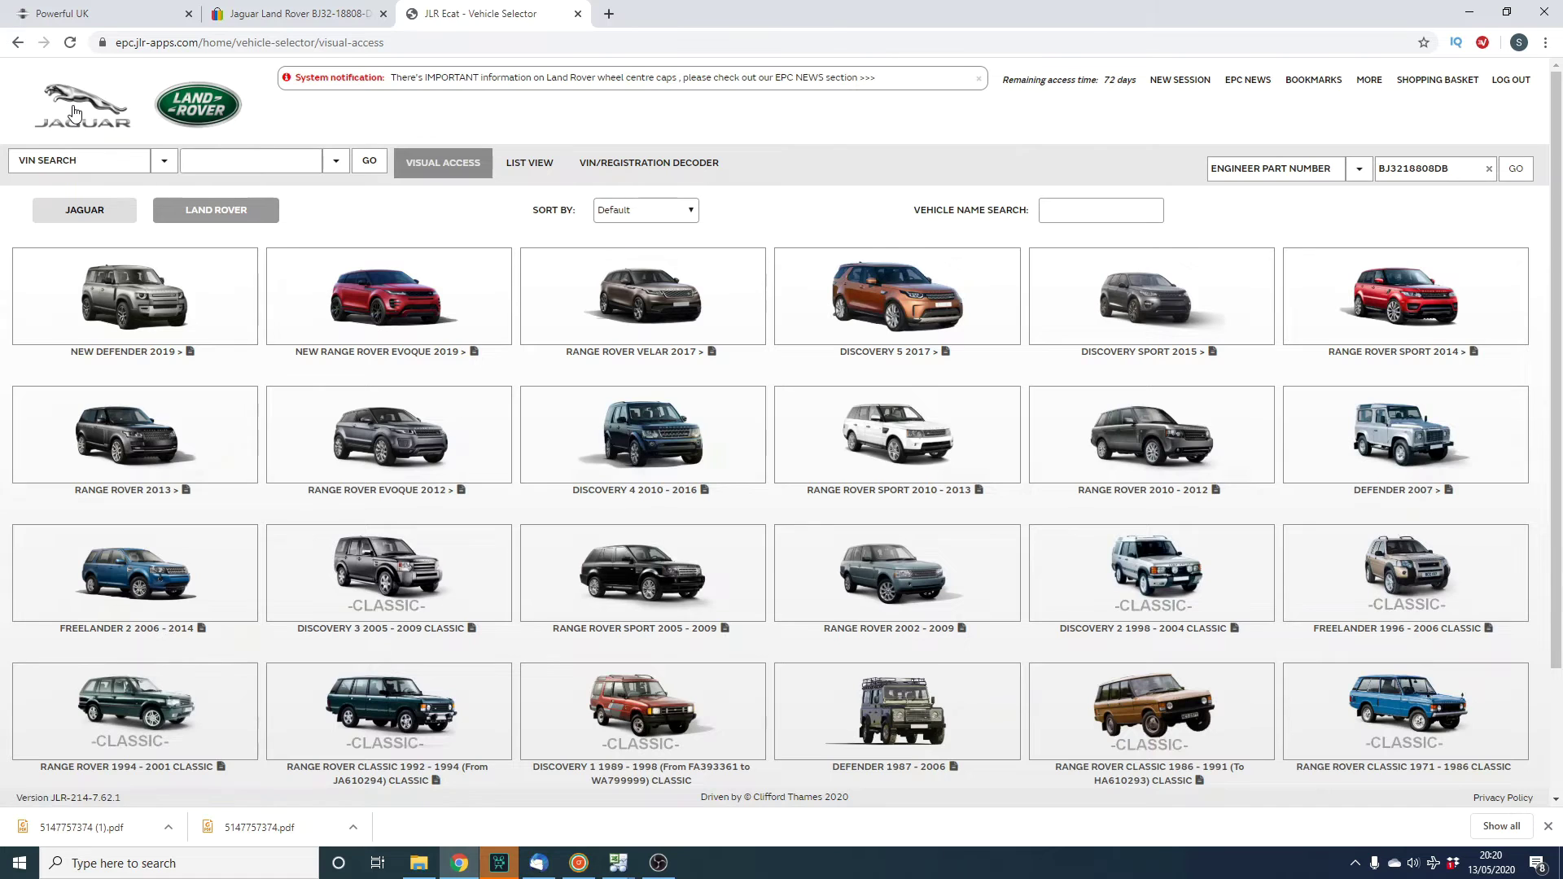
{"action": "left_click", "coordinate": [162, 321]}
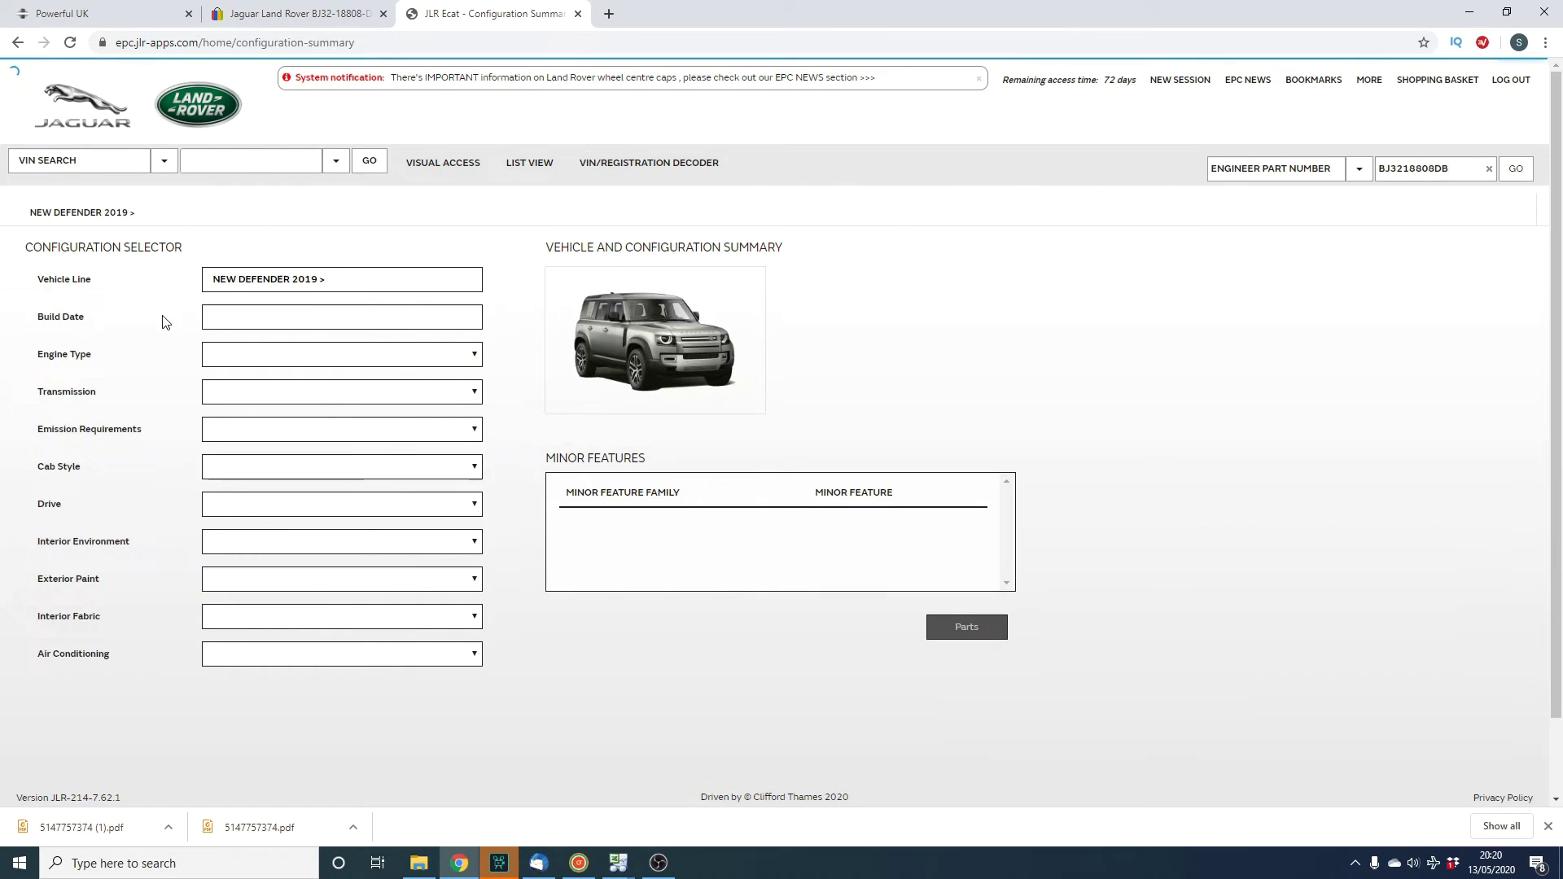
{"action": "left_click", "coordinate": [985, 639]}
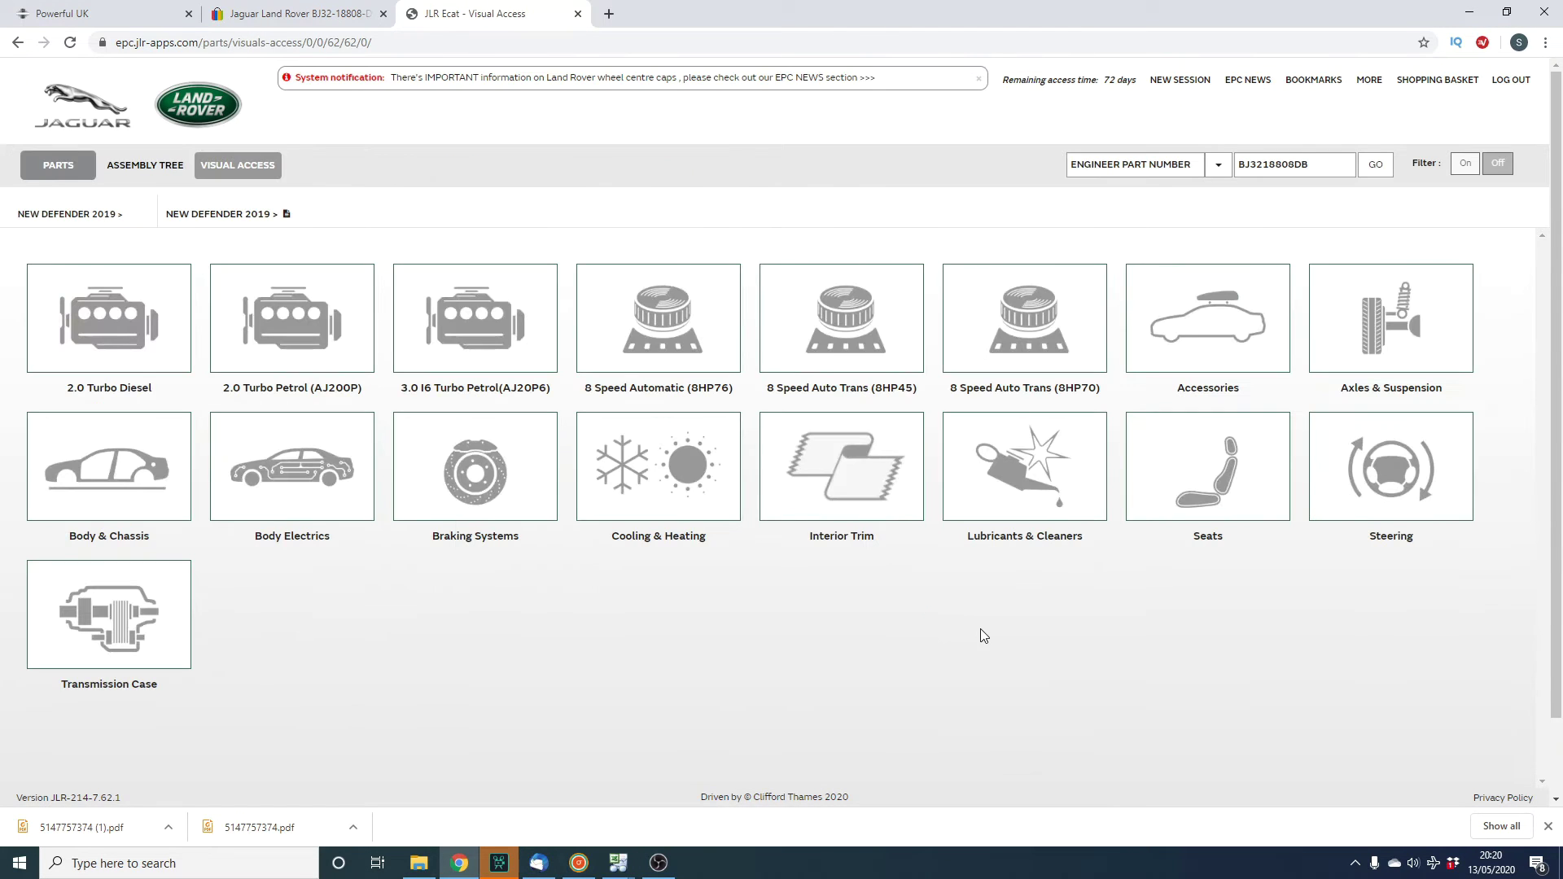
{"action": "left_click", "coordinate": [877, 484]}
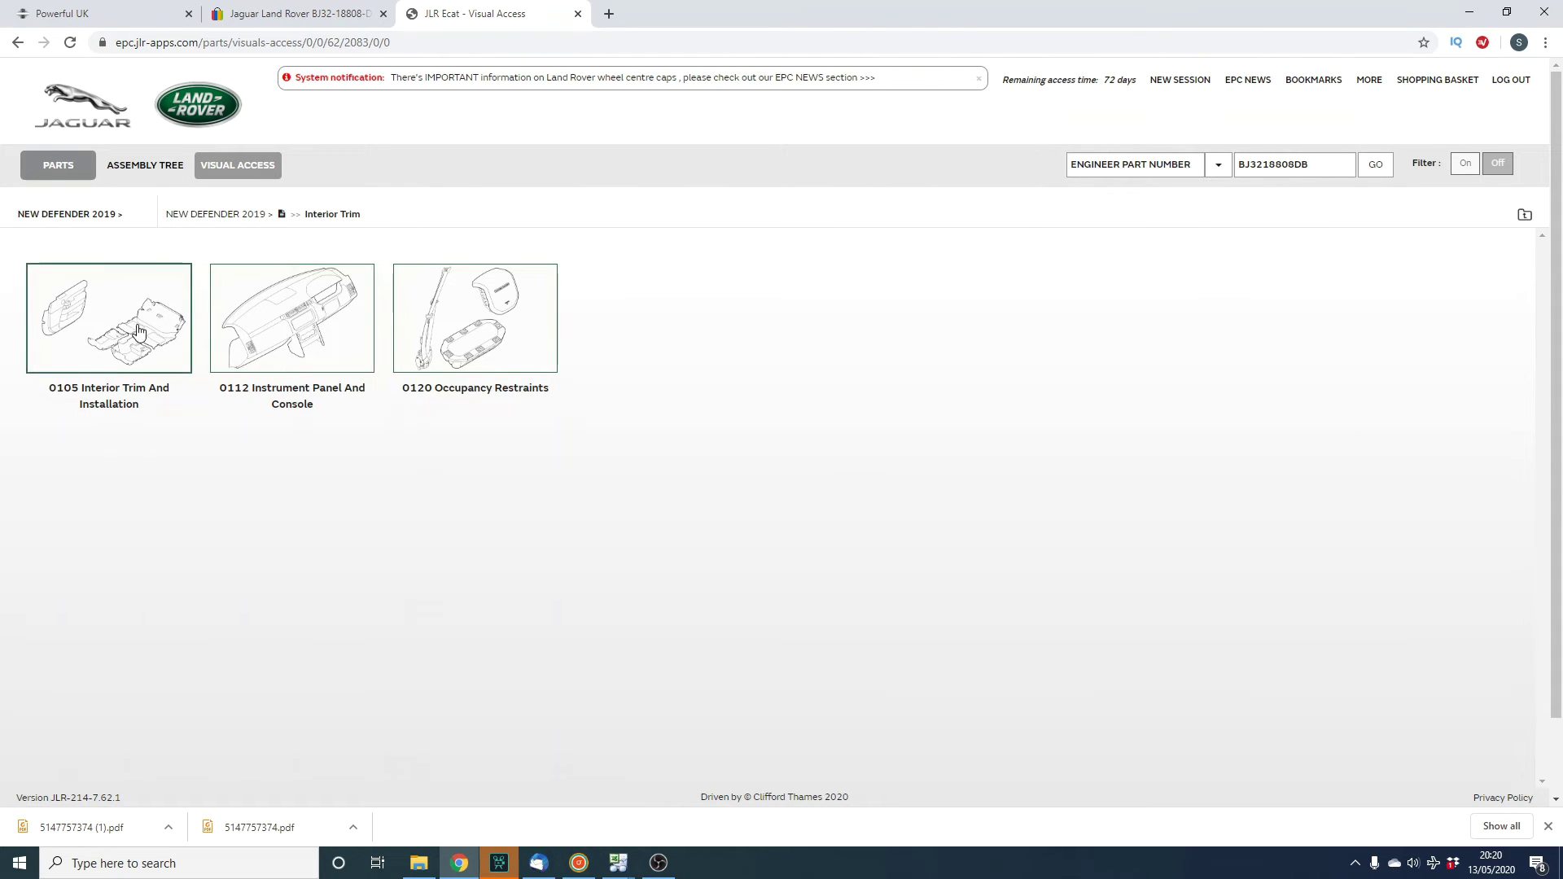
{"action": "left_click", "coordinate": [137, 328]}
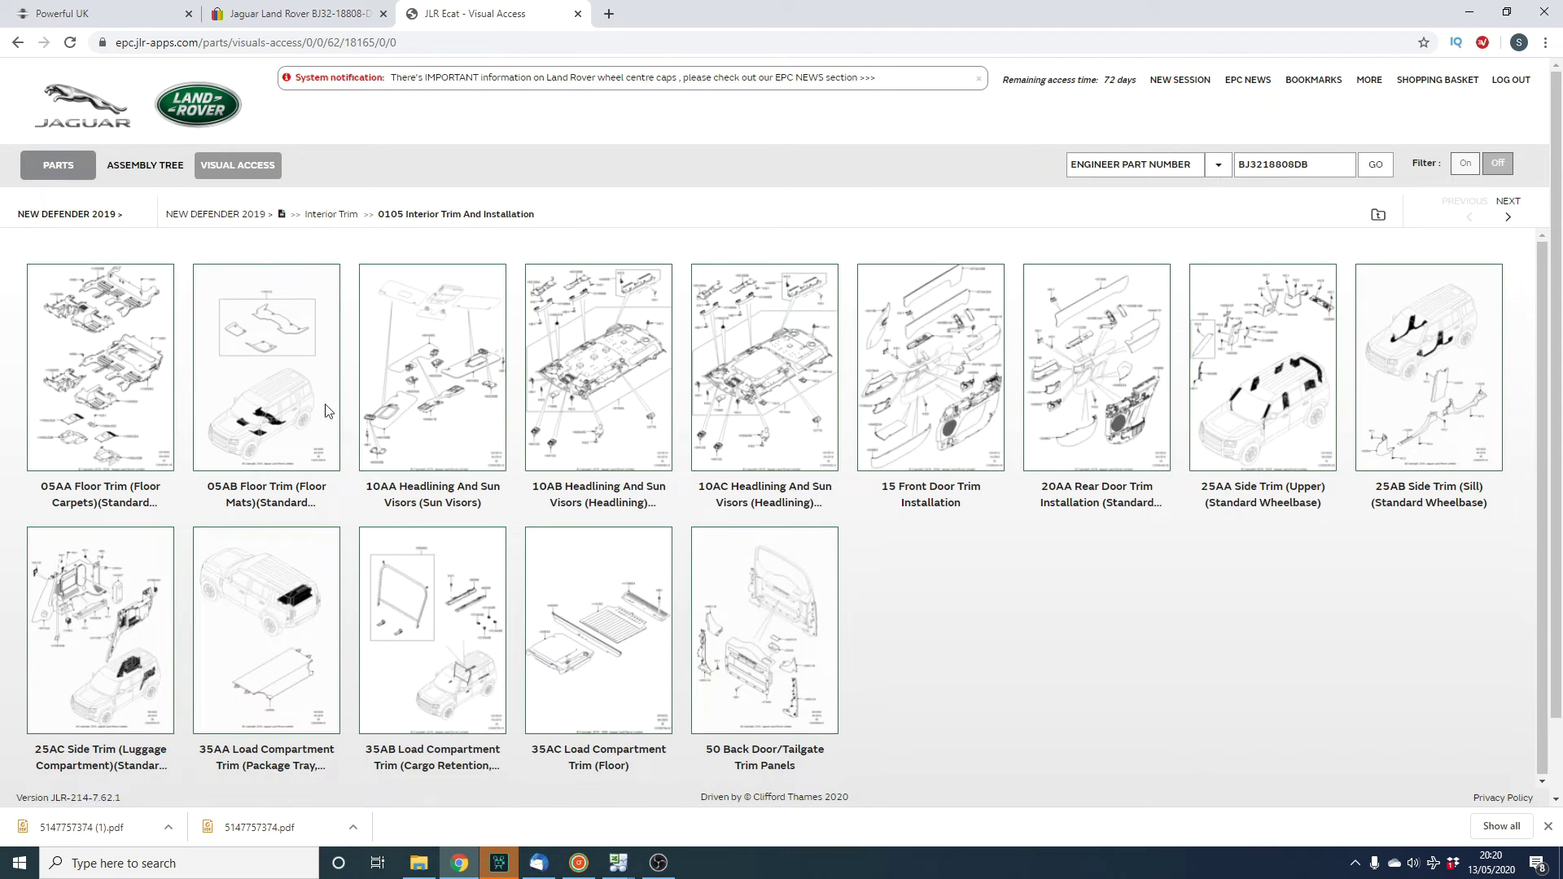
{"action": "left_click", "coordinate": [786, 642]}
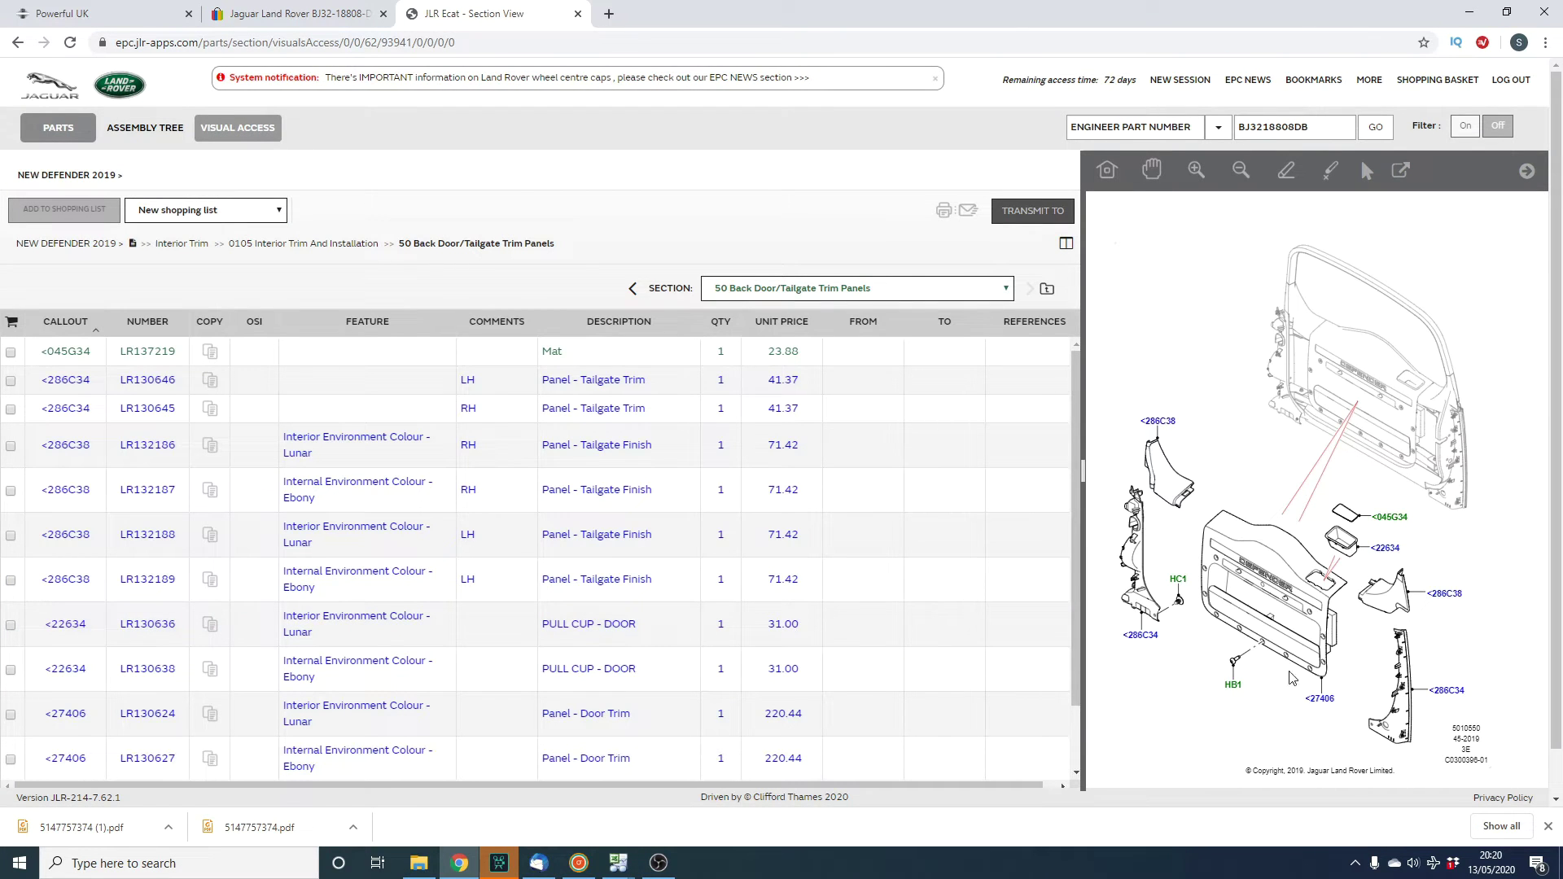
Return to the vehicle selector and open Range Rover Evoque 2012's section 05C Speakers (Halewood, Premium Audio 1280 W) under Body Electrics, 1503 Speakers.
{"action": "left_click", "coordinate": [57, 92]}
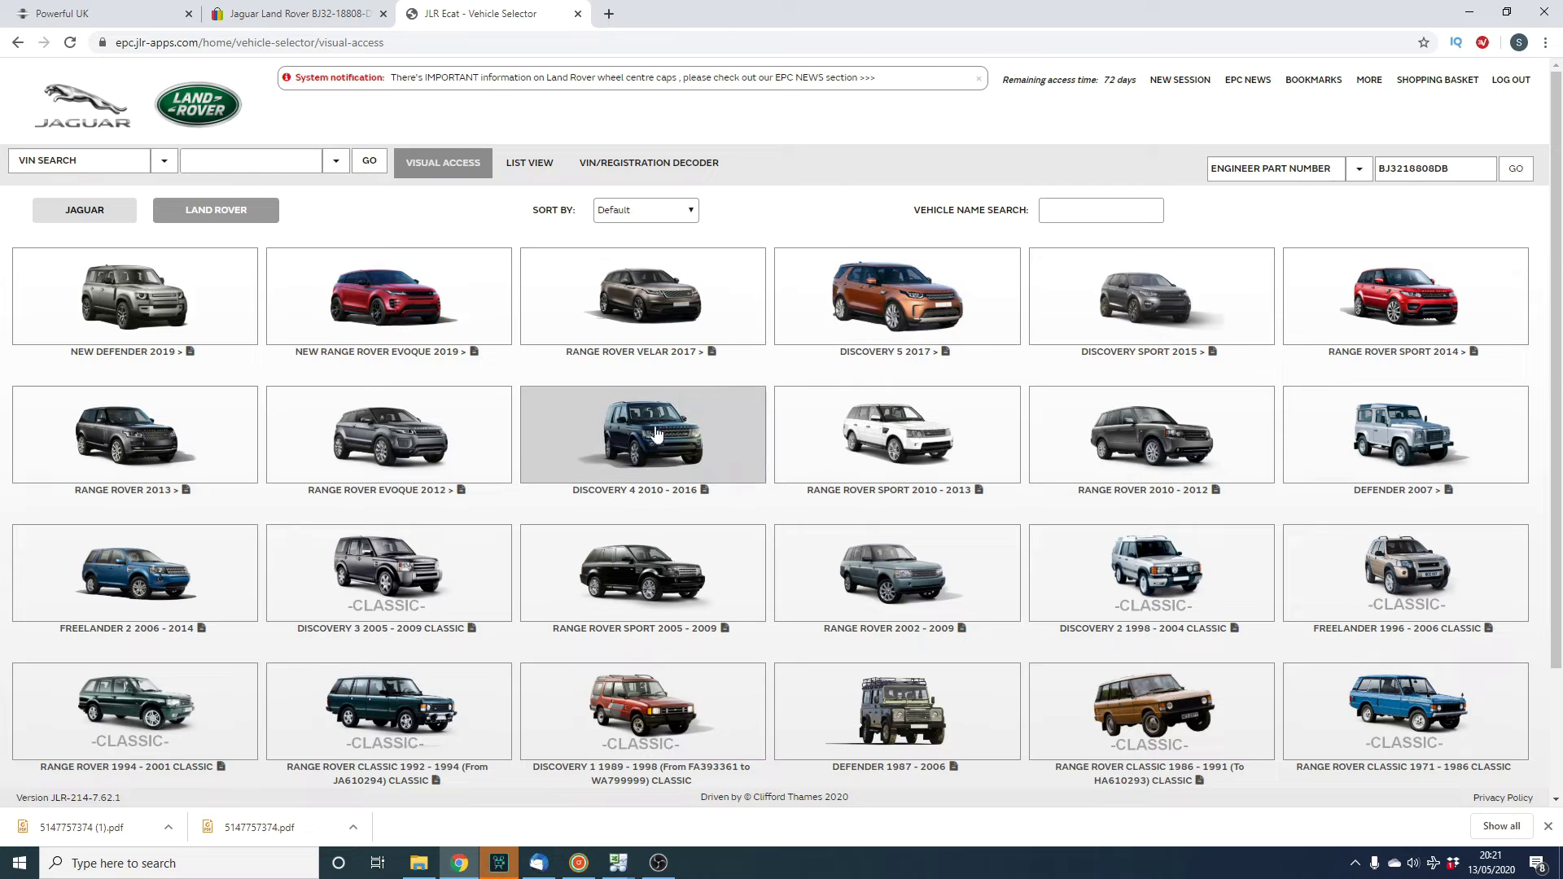
{"action": "left_click", "coordinate": [432, 453]}
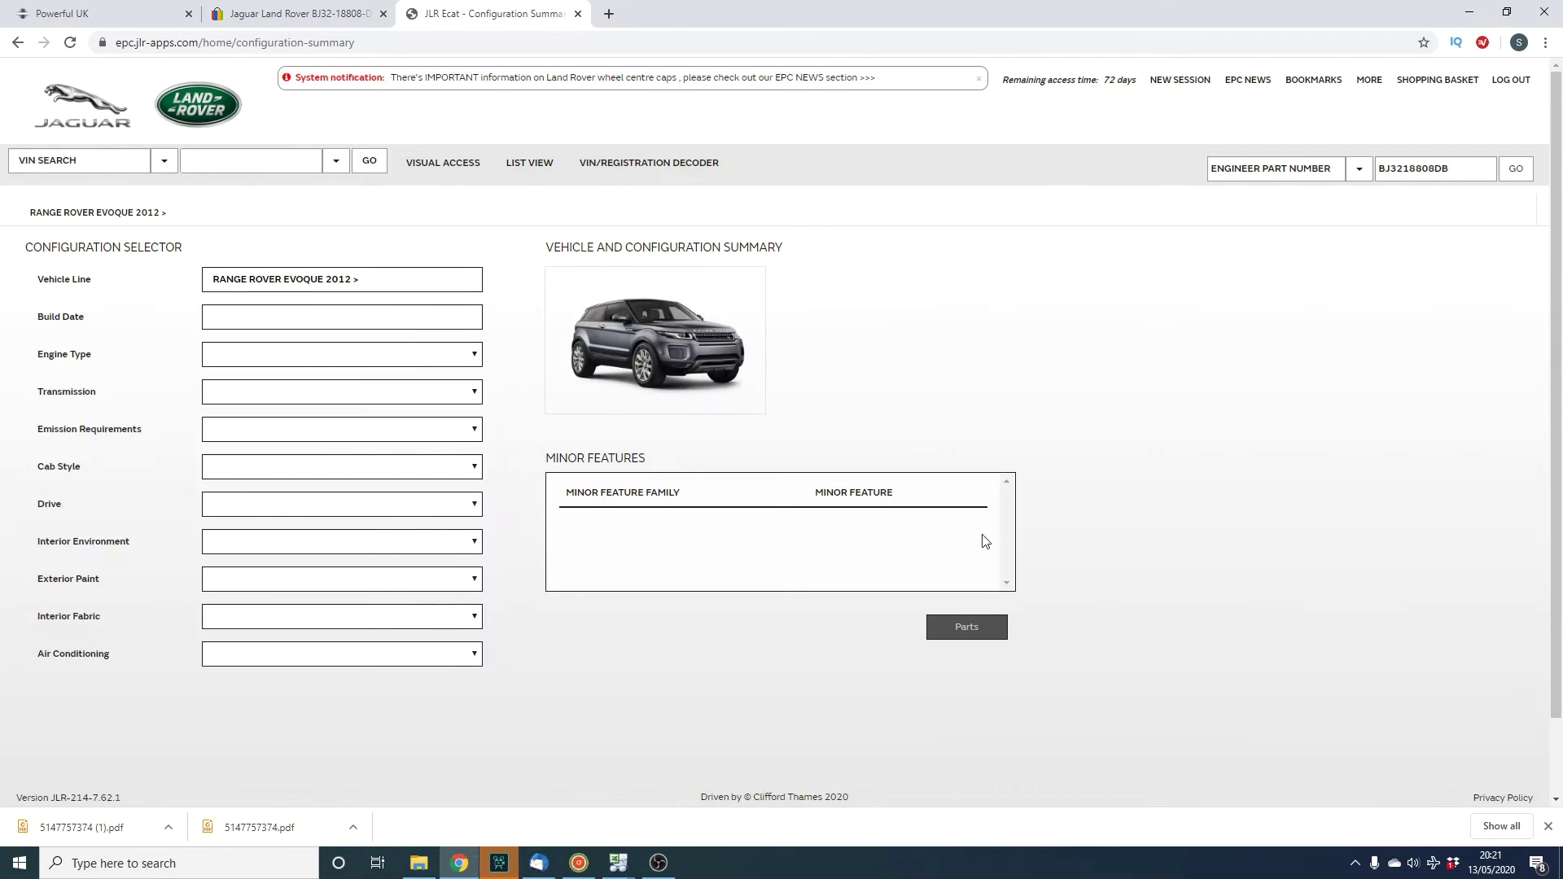
{"action": "left_click", "coordinate": [977, 635]}
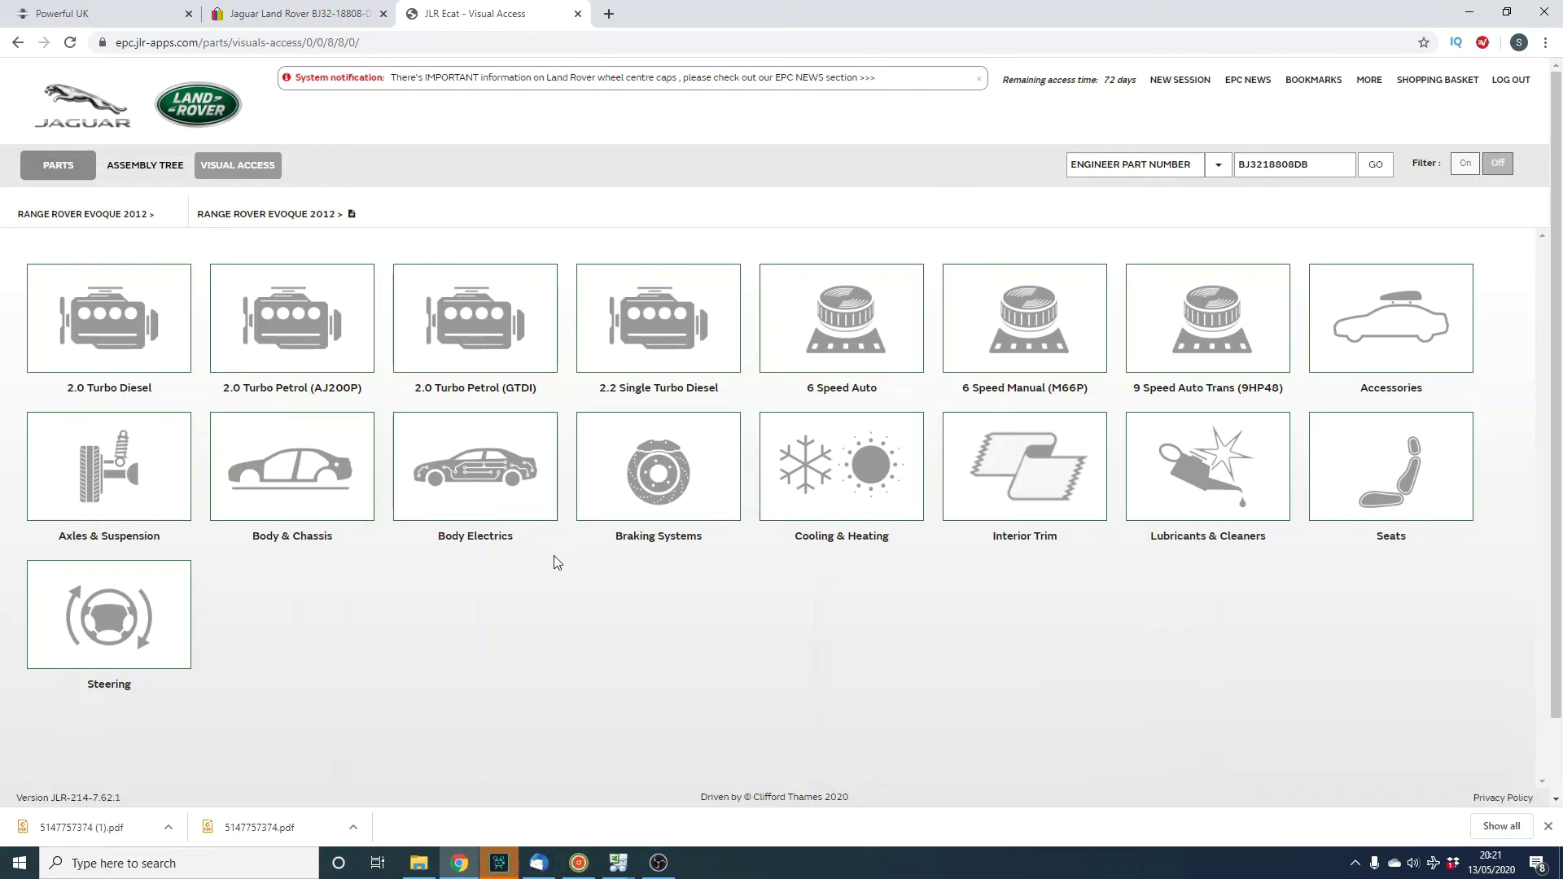
{"action": "left_click", "coordinate": [498, 504]}
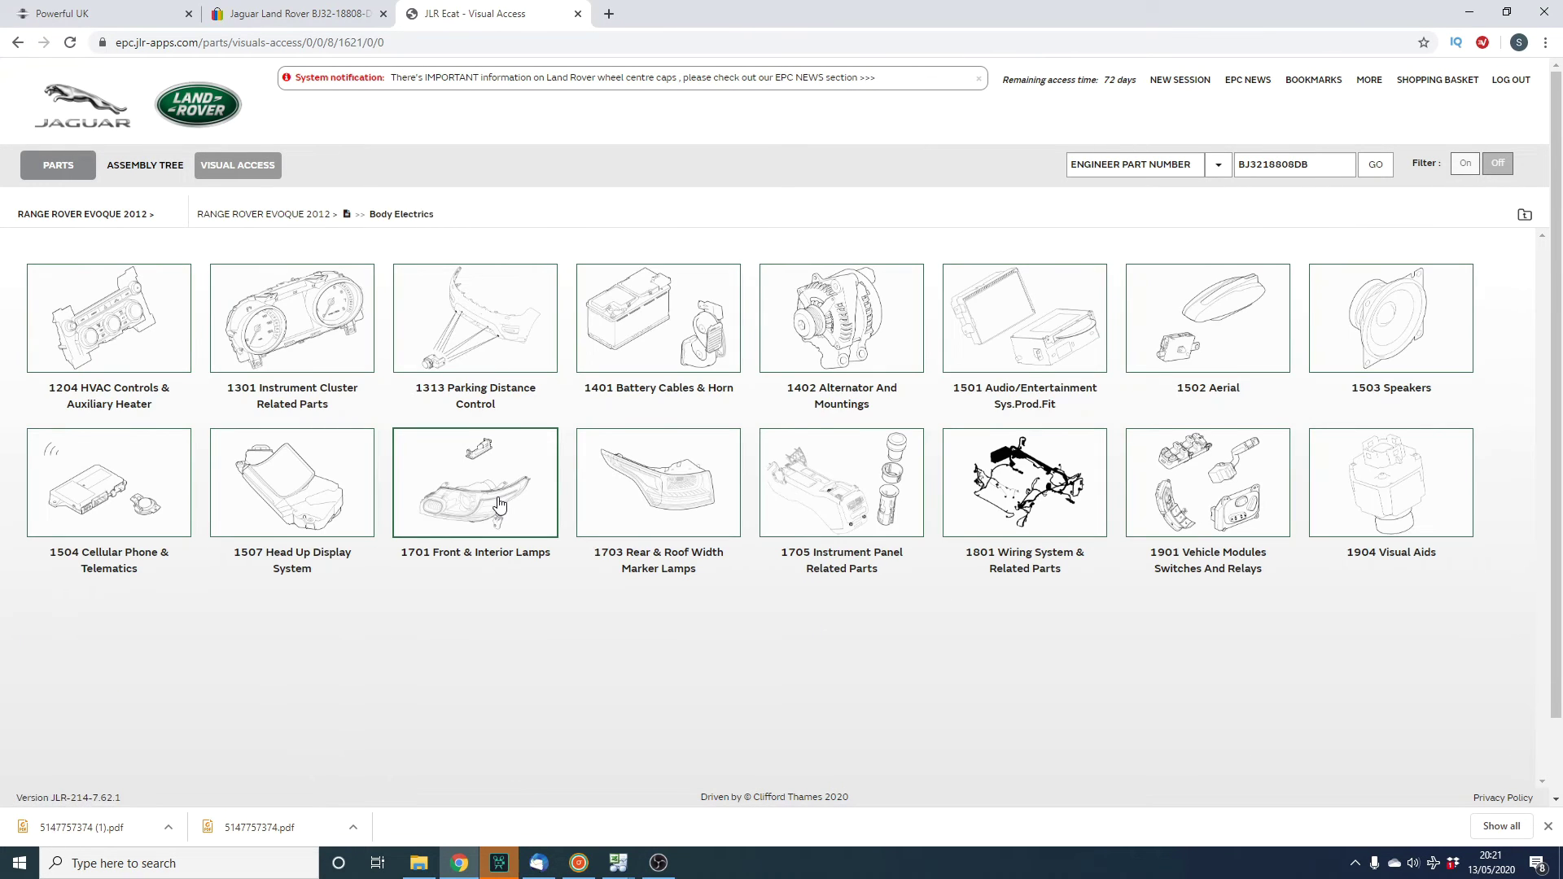
{"action": "left_click", "coordinate": [1365, 356]}
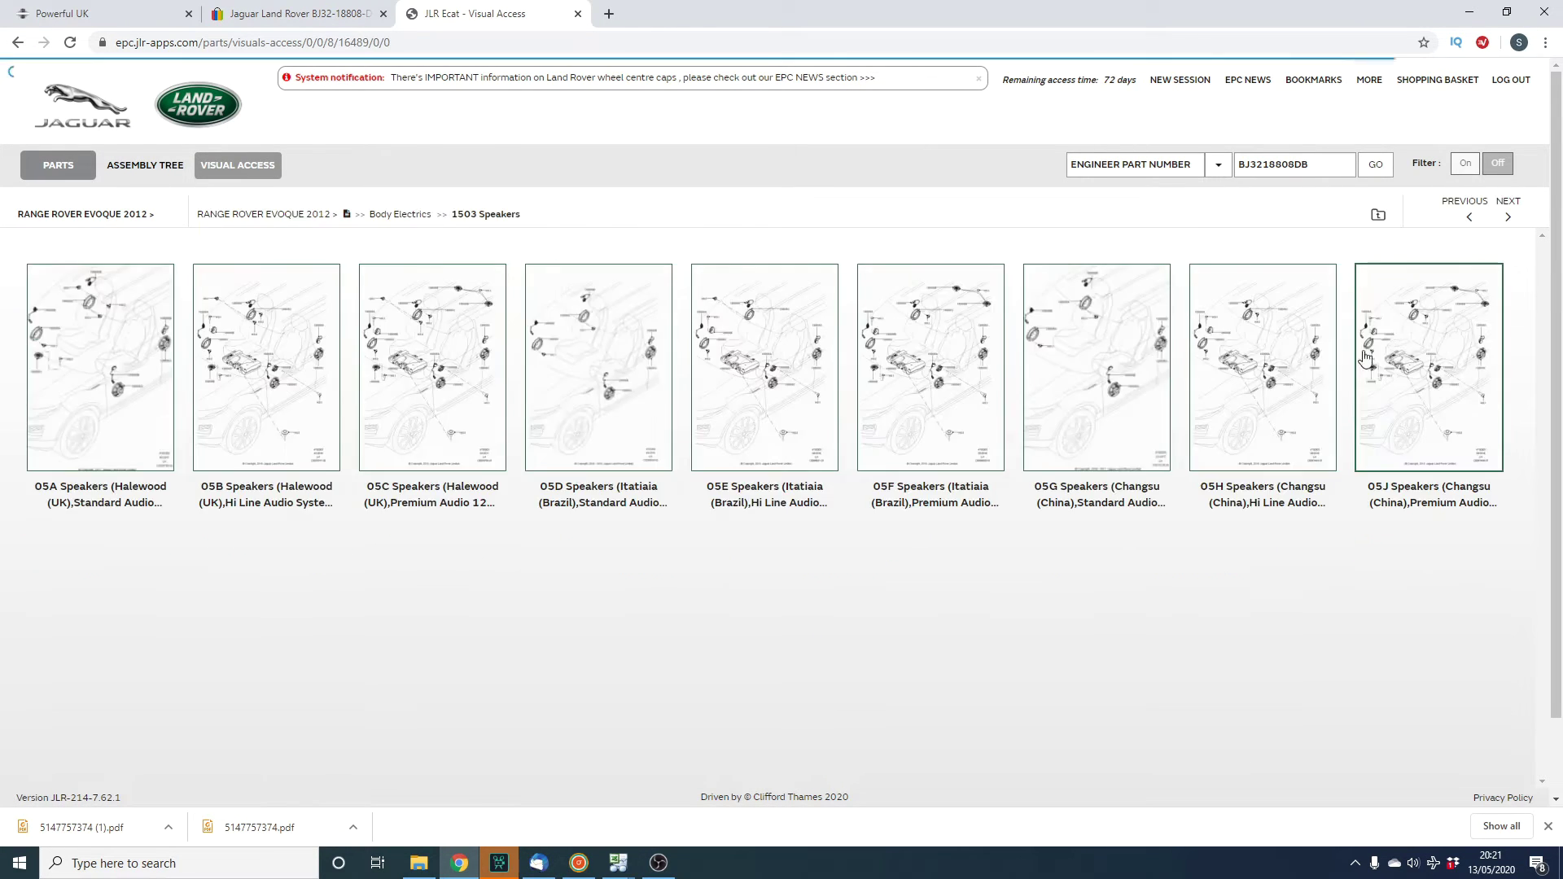
{"action": "left_click", "coordinate": [399, 386]}
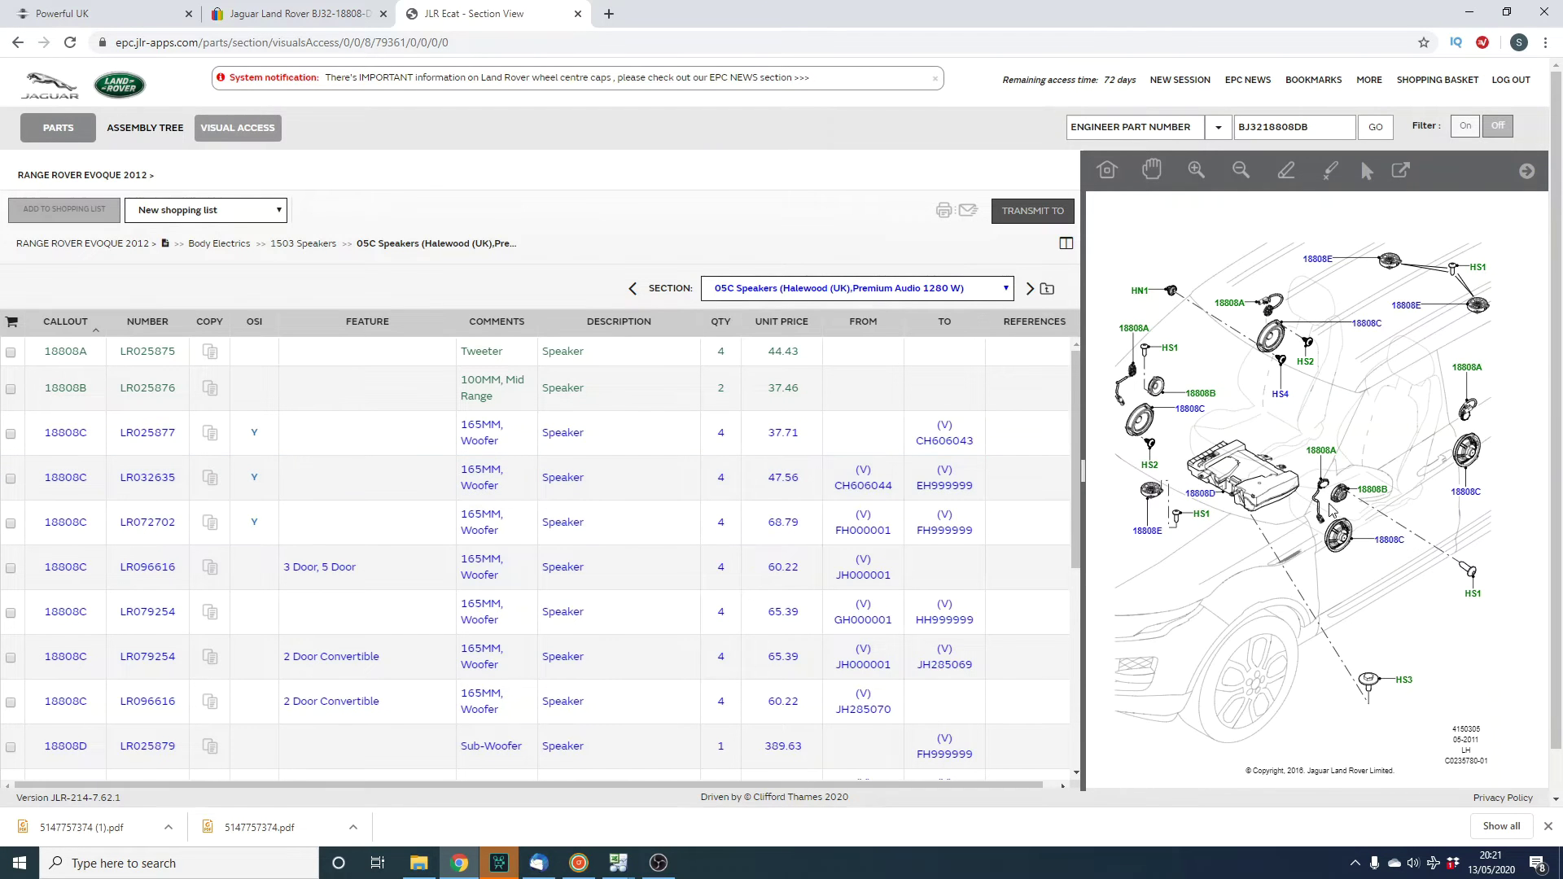
Open the parts list for woofer callout 18808C and check LR025877's VIN limit, quantity and unit price.
{"action": "left_click", "coordinate": [1397, 544]}
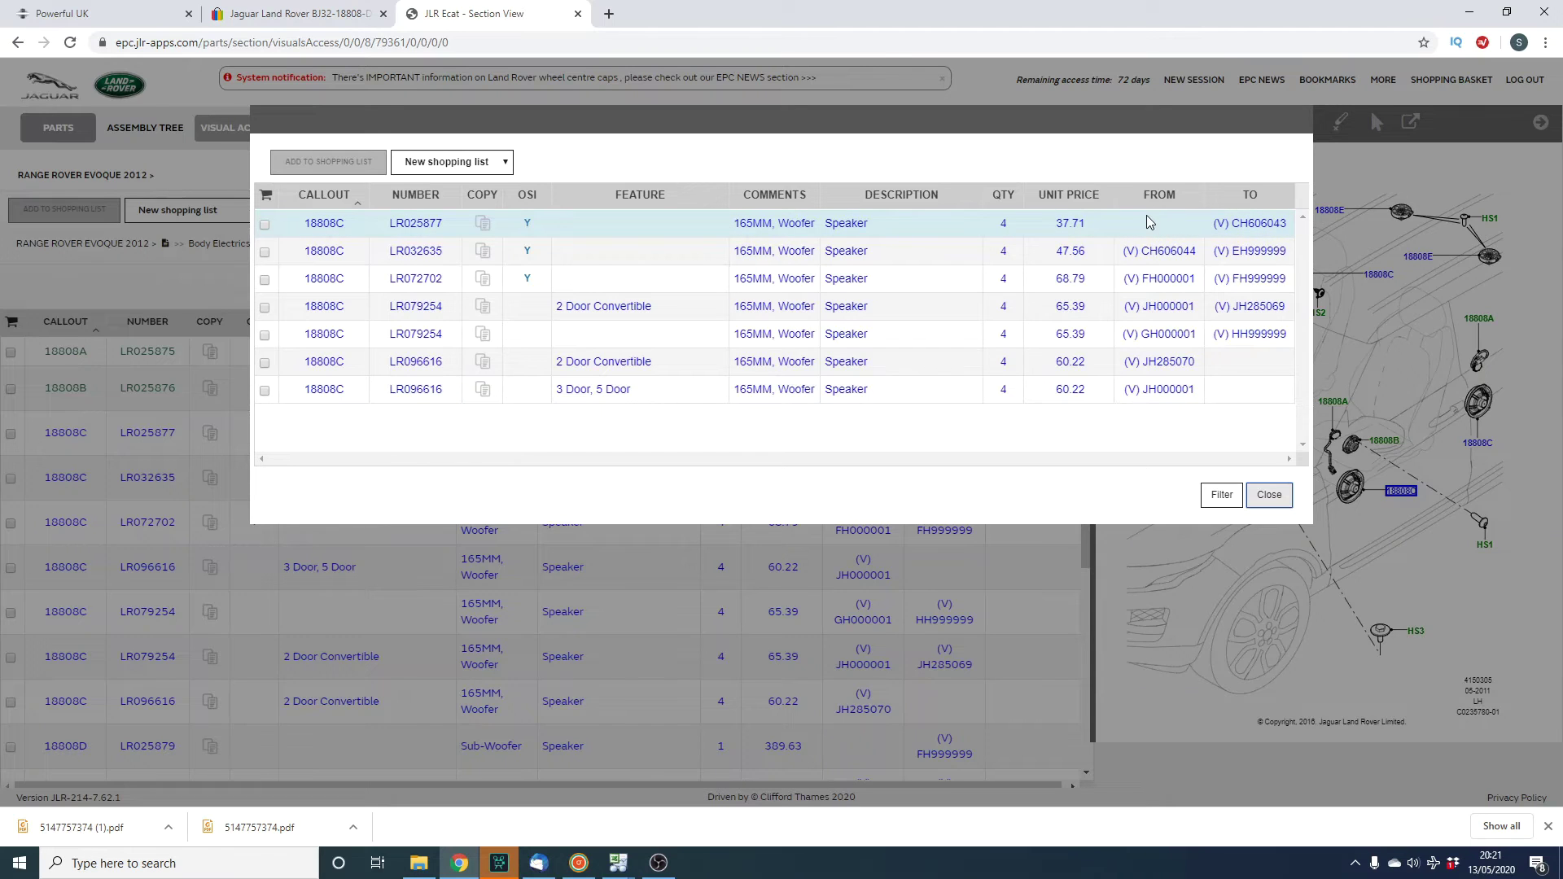
{"action": "left_click_drag", "start_coordinate": [1232, 224], "coordinate": [1274, 225]}
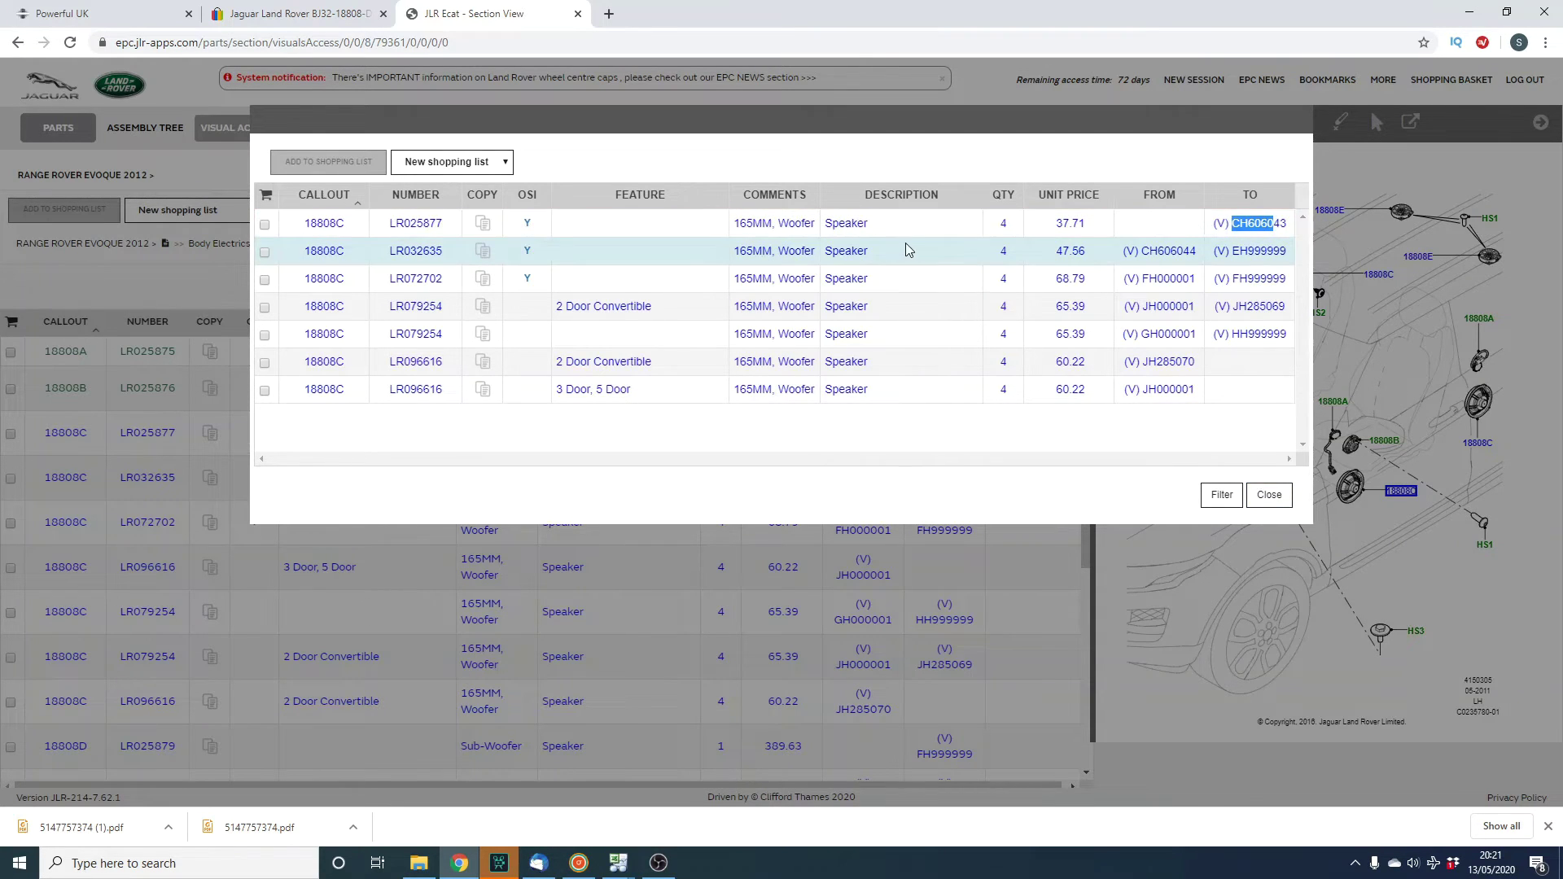
{"action": "left_click", "coordinate": [1003, 226]}
{"action": "left_click_drag", "start_coordinate": [1084, 223], "coordinate": [1086, 223]}
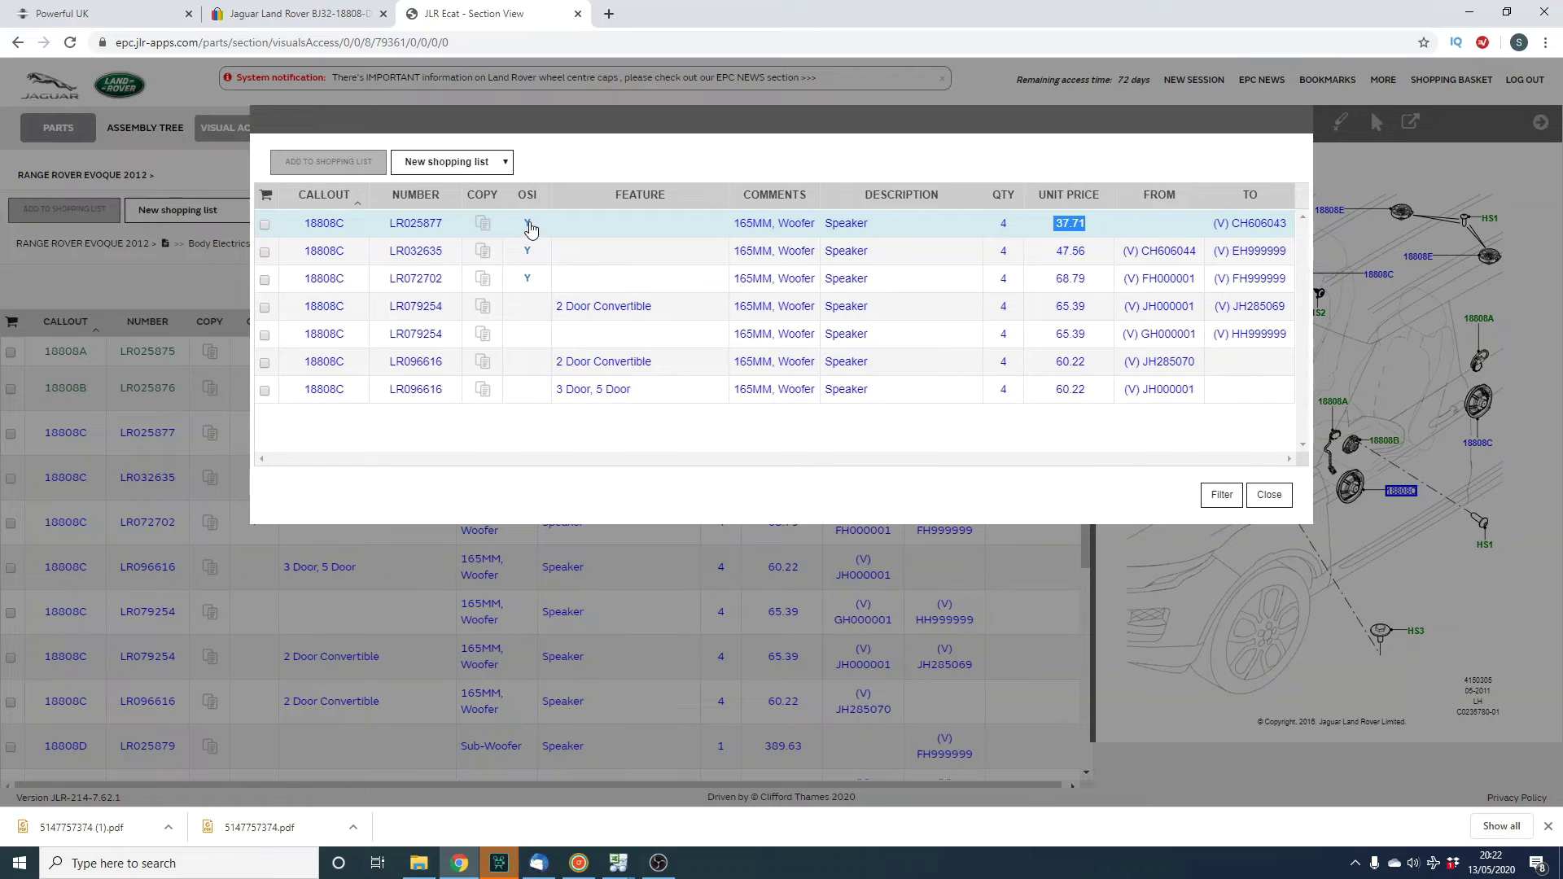
View the supersession chain for LR025877, compare its unit price with LR079254's, and close the parts list.
{"action": "left_click", "coordinate": [529, 224]}
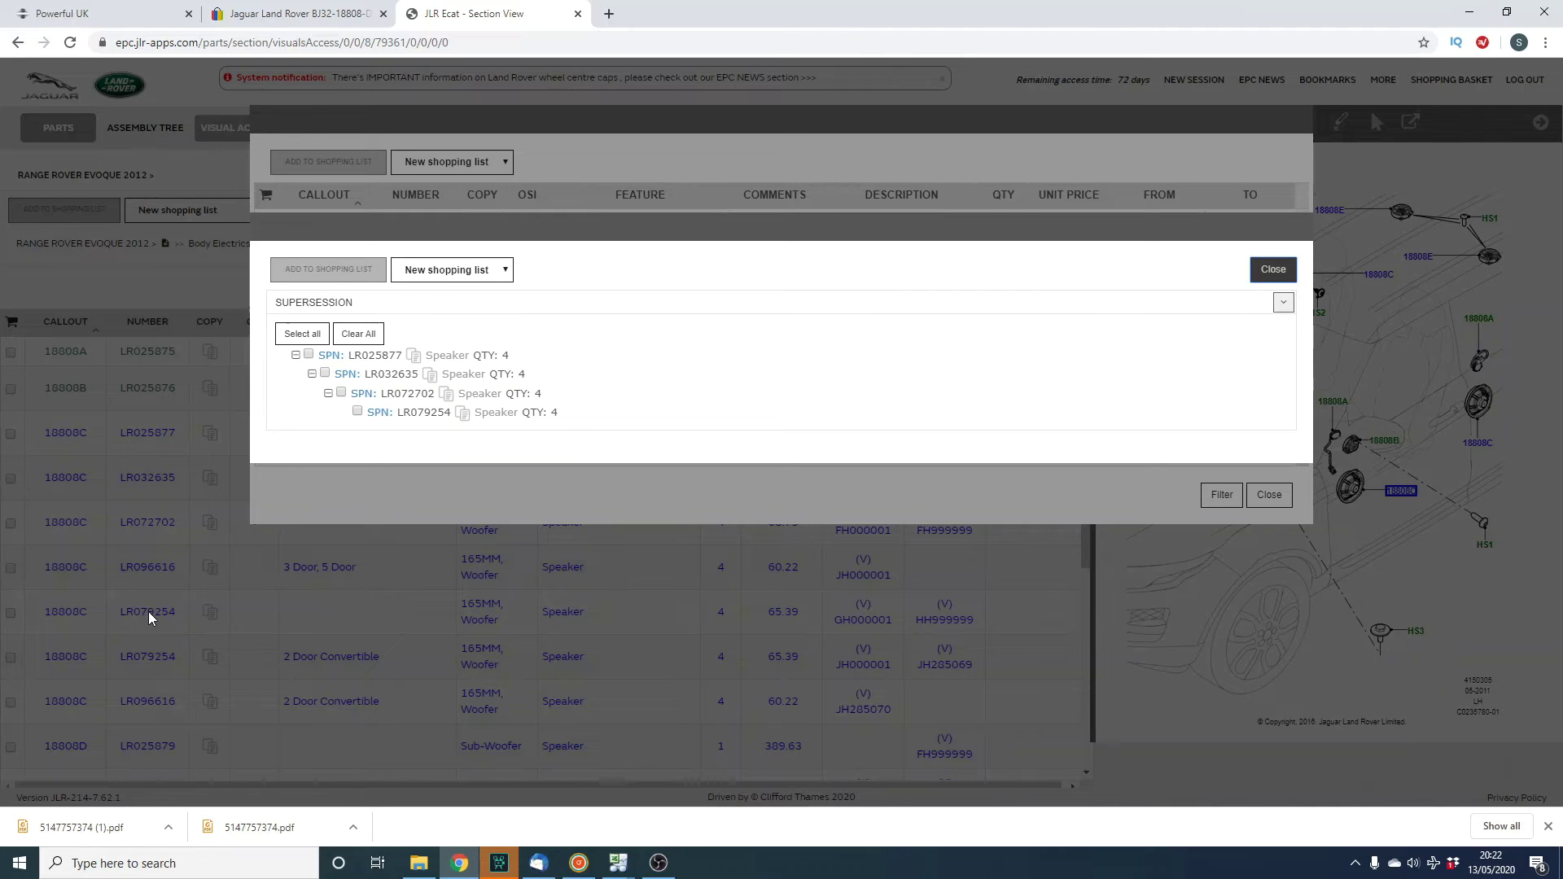
{"action": "left_click", "coordinate": [1274, 269]}
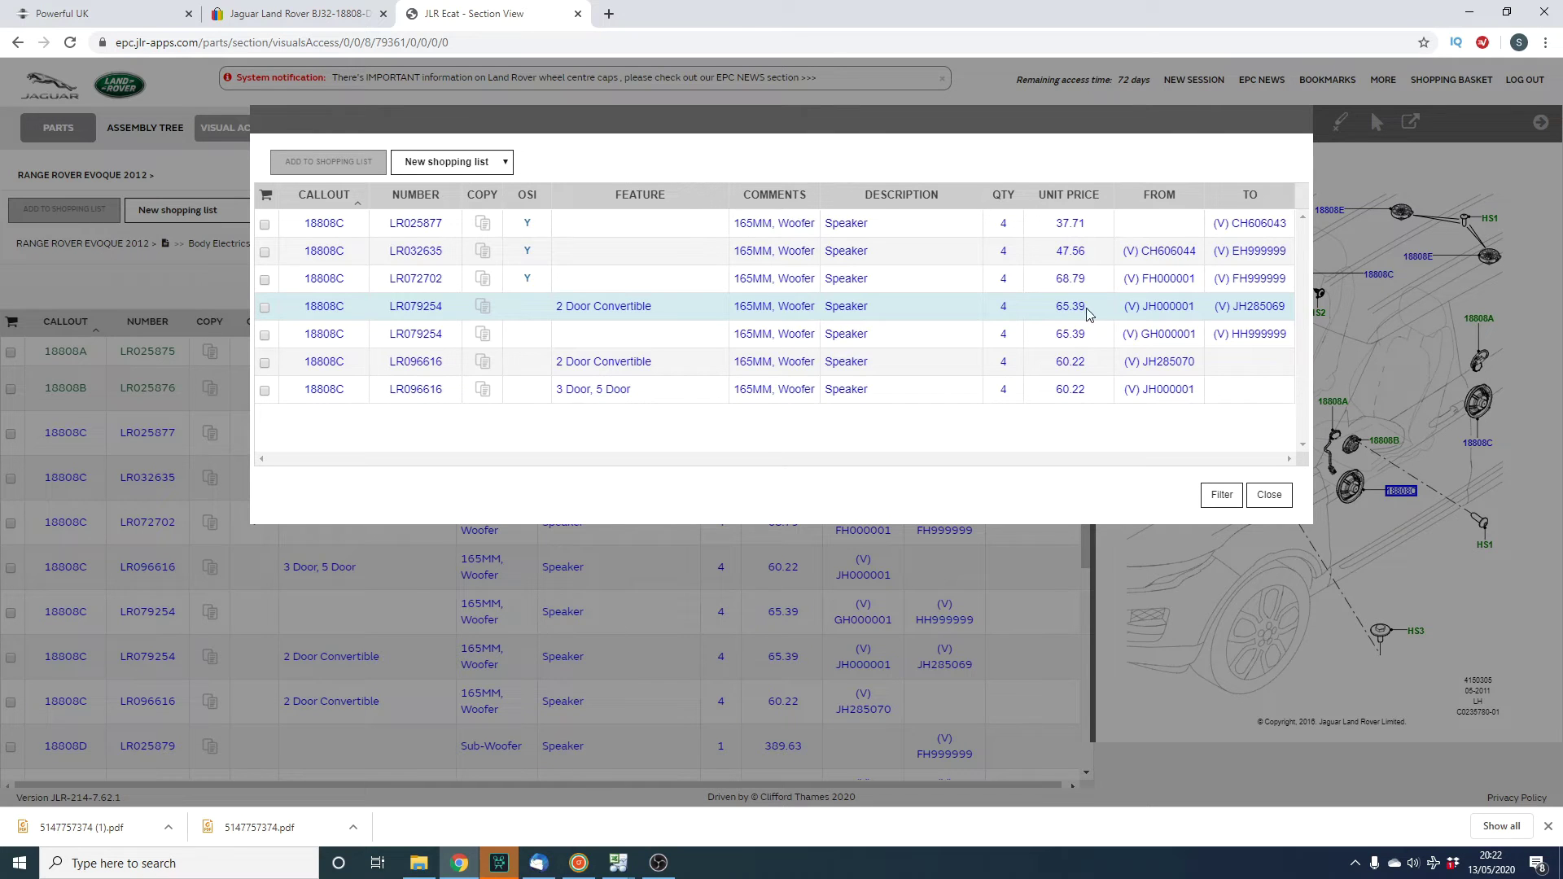
{"action": "left_click_drag", "start_coordinate": [1095, 226], "coordinate": [1048, 225]}
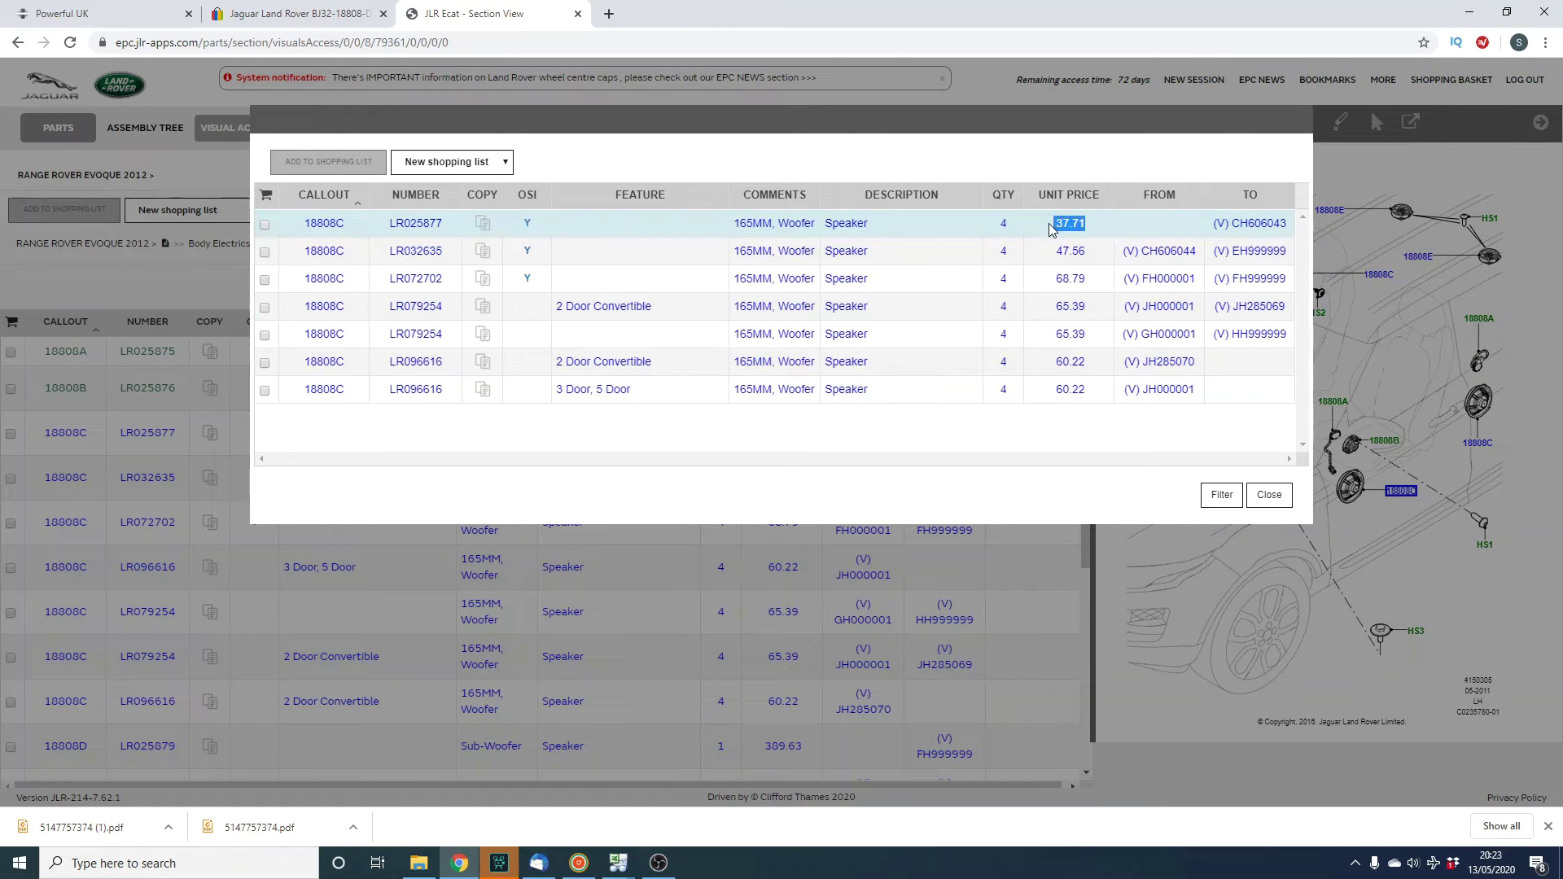
{"action": "left_click_drag", "start_coordinate": [1091, 315], "coordinate": [1051, 311]}
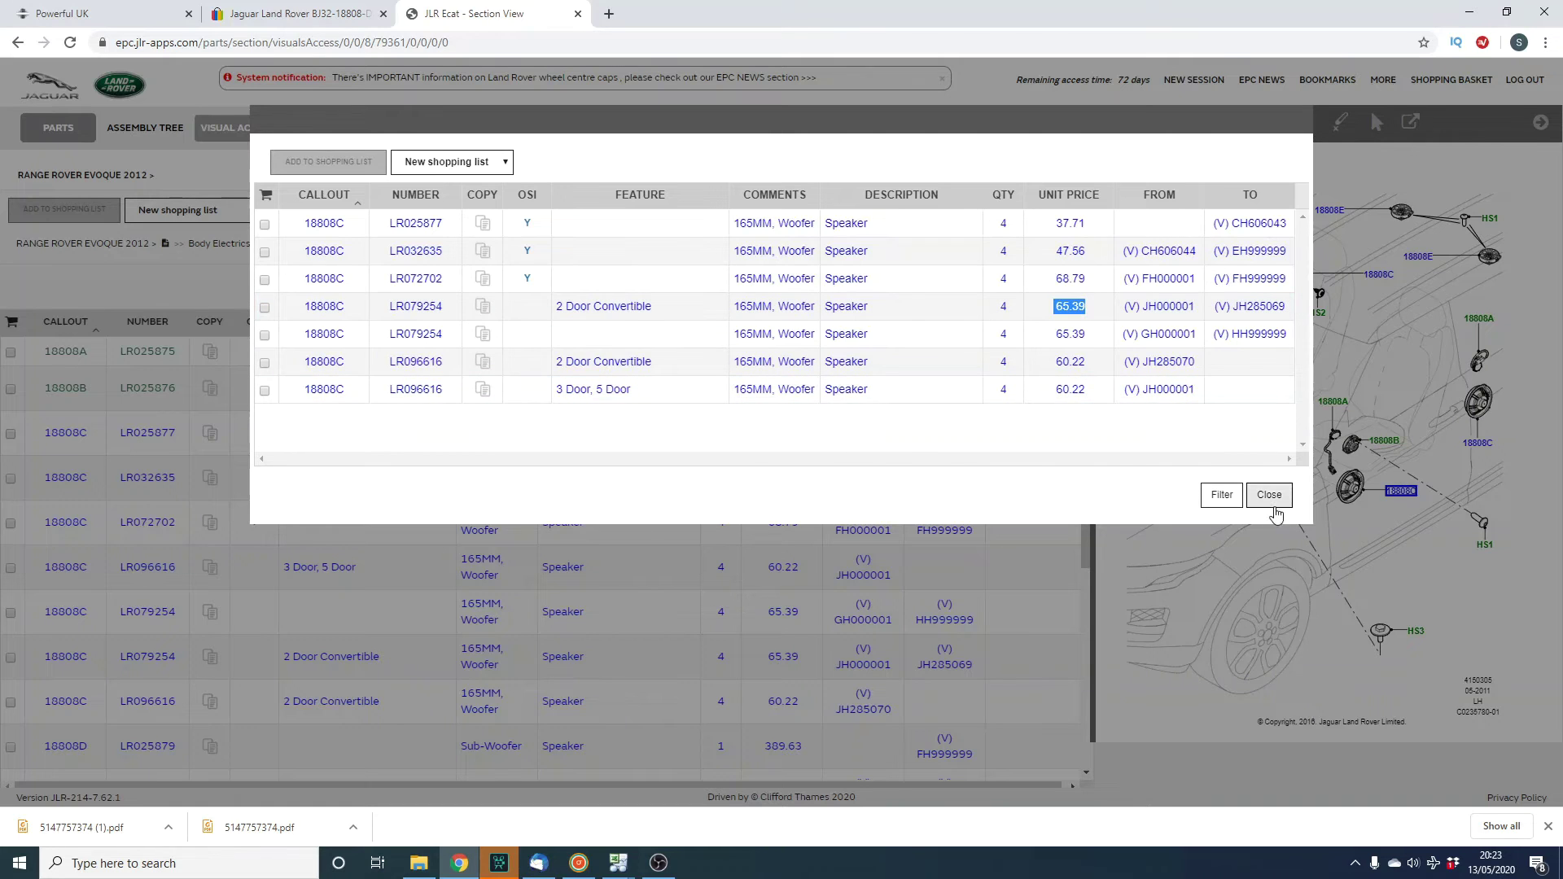
{"action": "left_click", "coordinate": [1274, 503]}
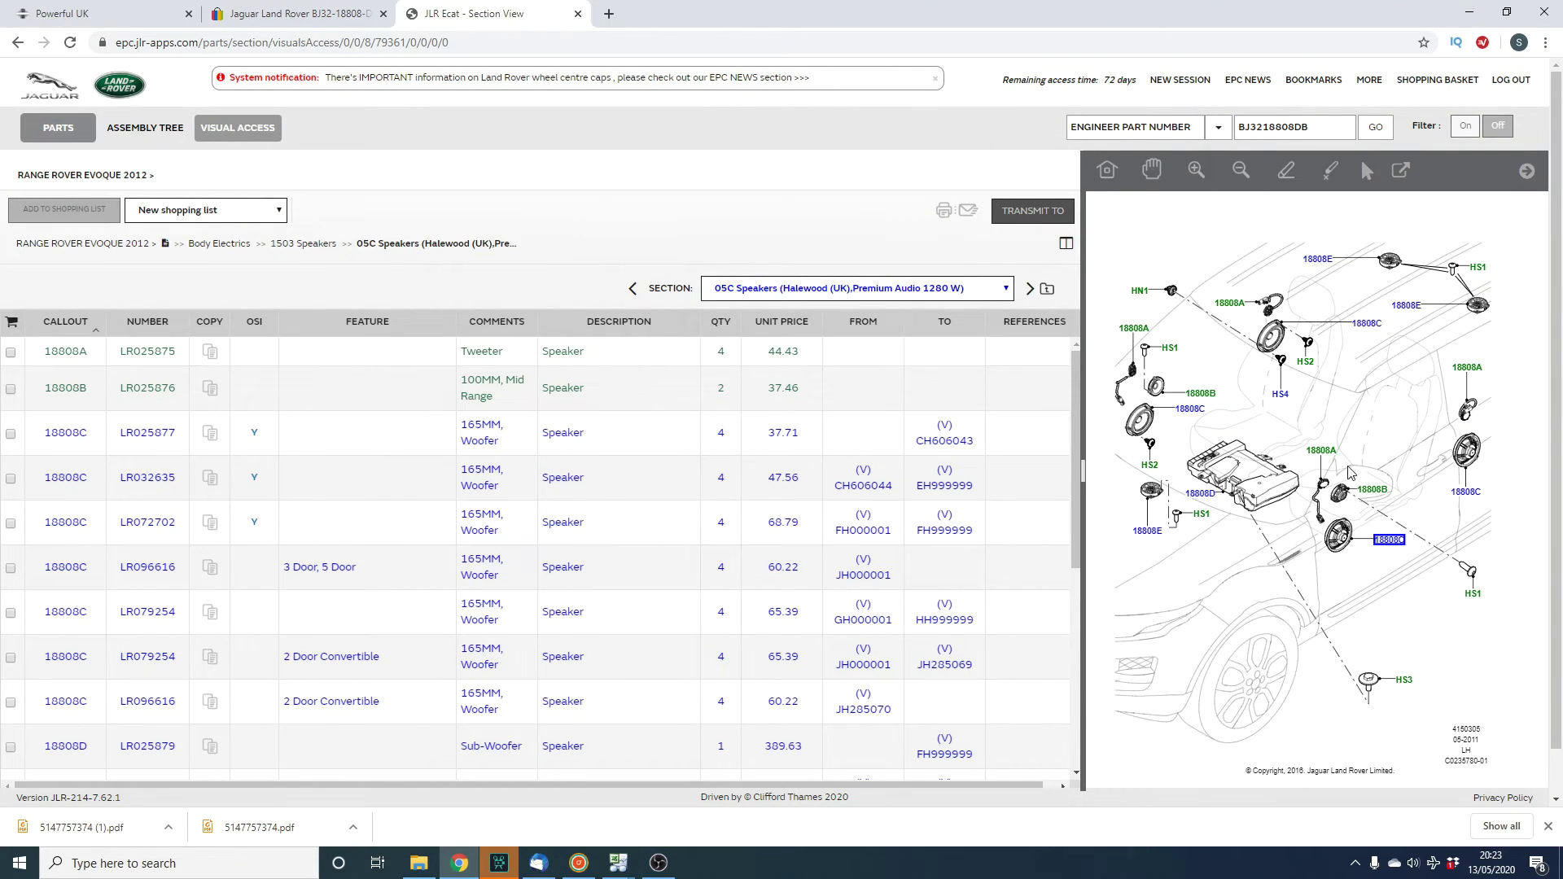
Open the part card for mid-range speaker callout 18808B and copy its equivalent part number C2Z22816.
{"action": "left_click", "coordinate": [1373, 496]}
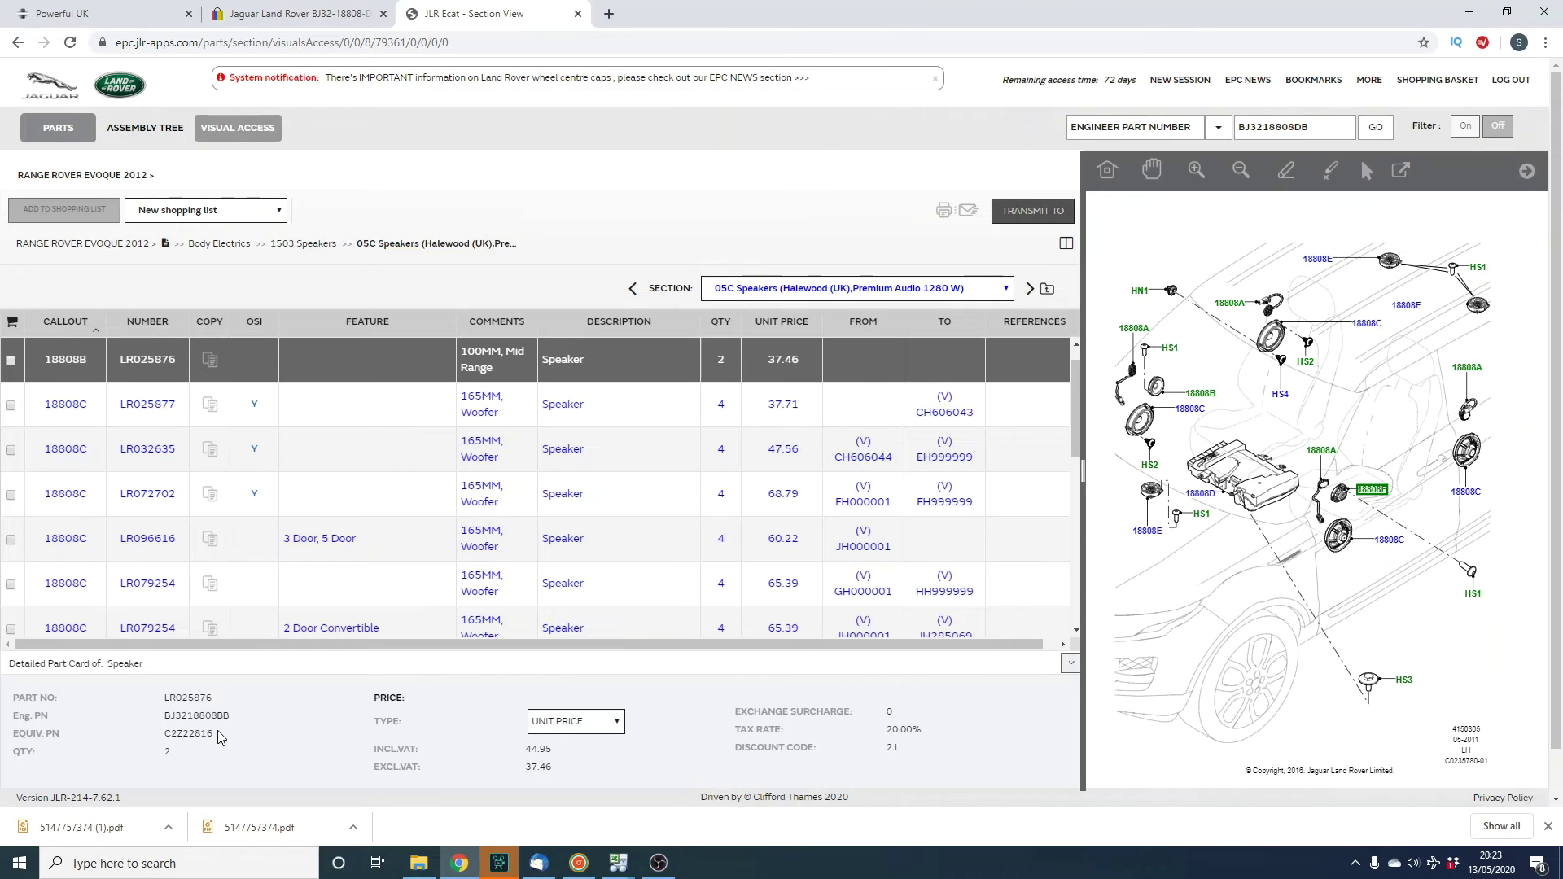
{"action": "left_click_drag", "start_coordinate": [210, 734], "coordinate": [154, 741]}
{"action": "right_click", "coordinate": [189, 737]}
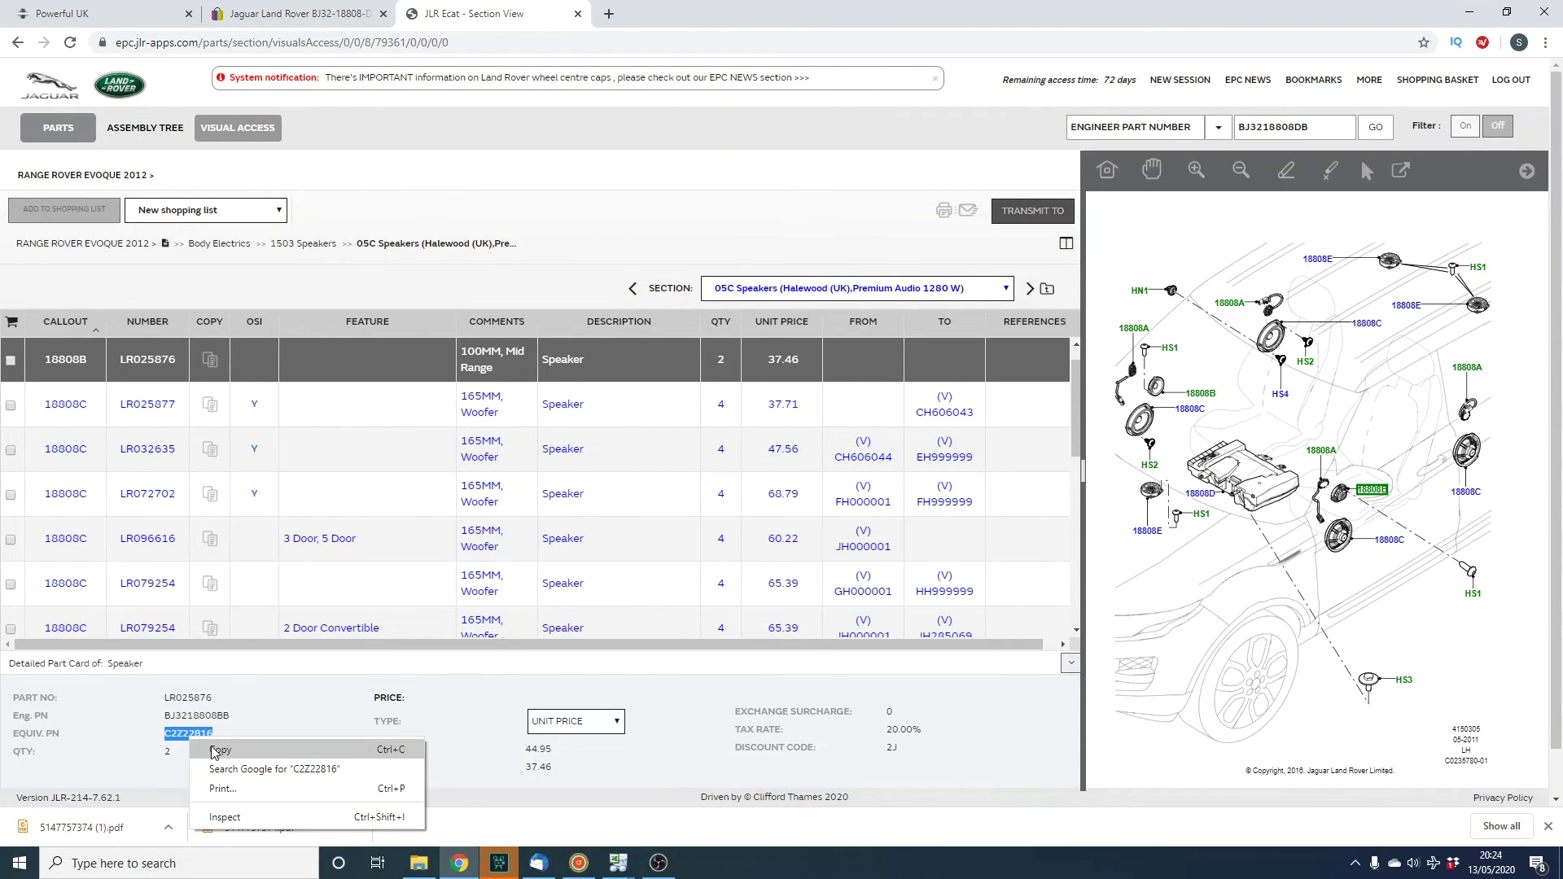
{"action": "left_click", "coordinate": [213, 749]}
{"action": "left_click", "coordinate": [218, 708]}
{"action": "left_click_drag", "start_coordinate": [216, 707], "coordinate": [163, 724]}
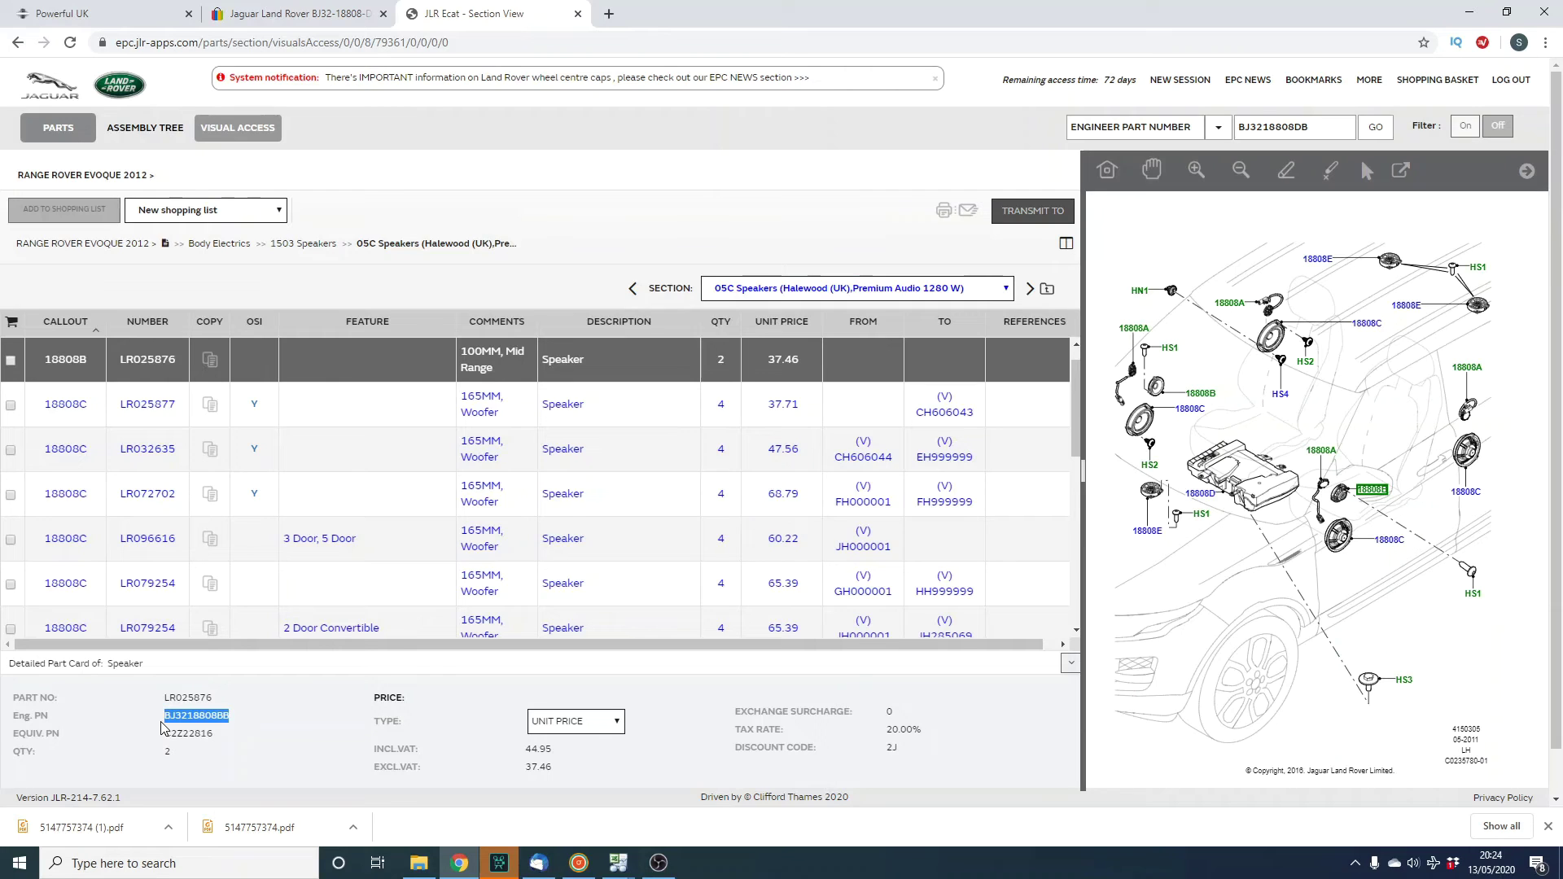
{"action": "left_click_drag", "start_coordinate": [214, 734], "coordinate": [173, 734]}
{"action": "right_click", "coordinate": [188, 736]}
{"action": "left_click", "coordinate": [217, 746]}
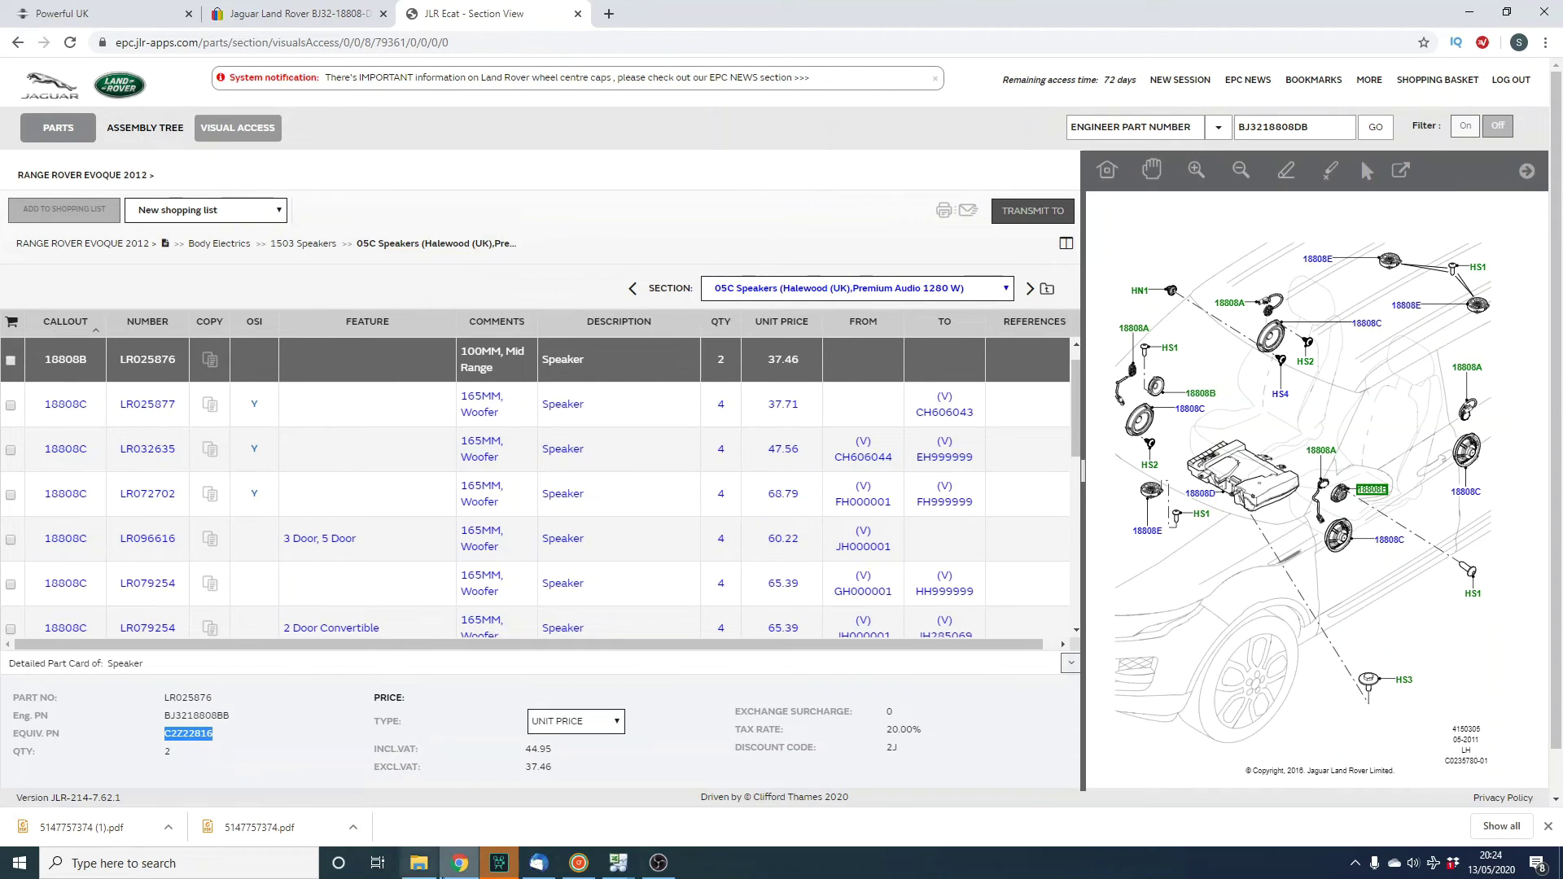
Switch to eBay and search all categories for the copied part number C2Z22816.
{"action": "left_click", "coordinate": [310, 17]}
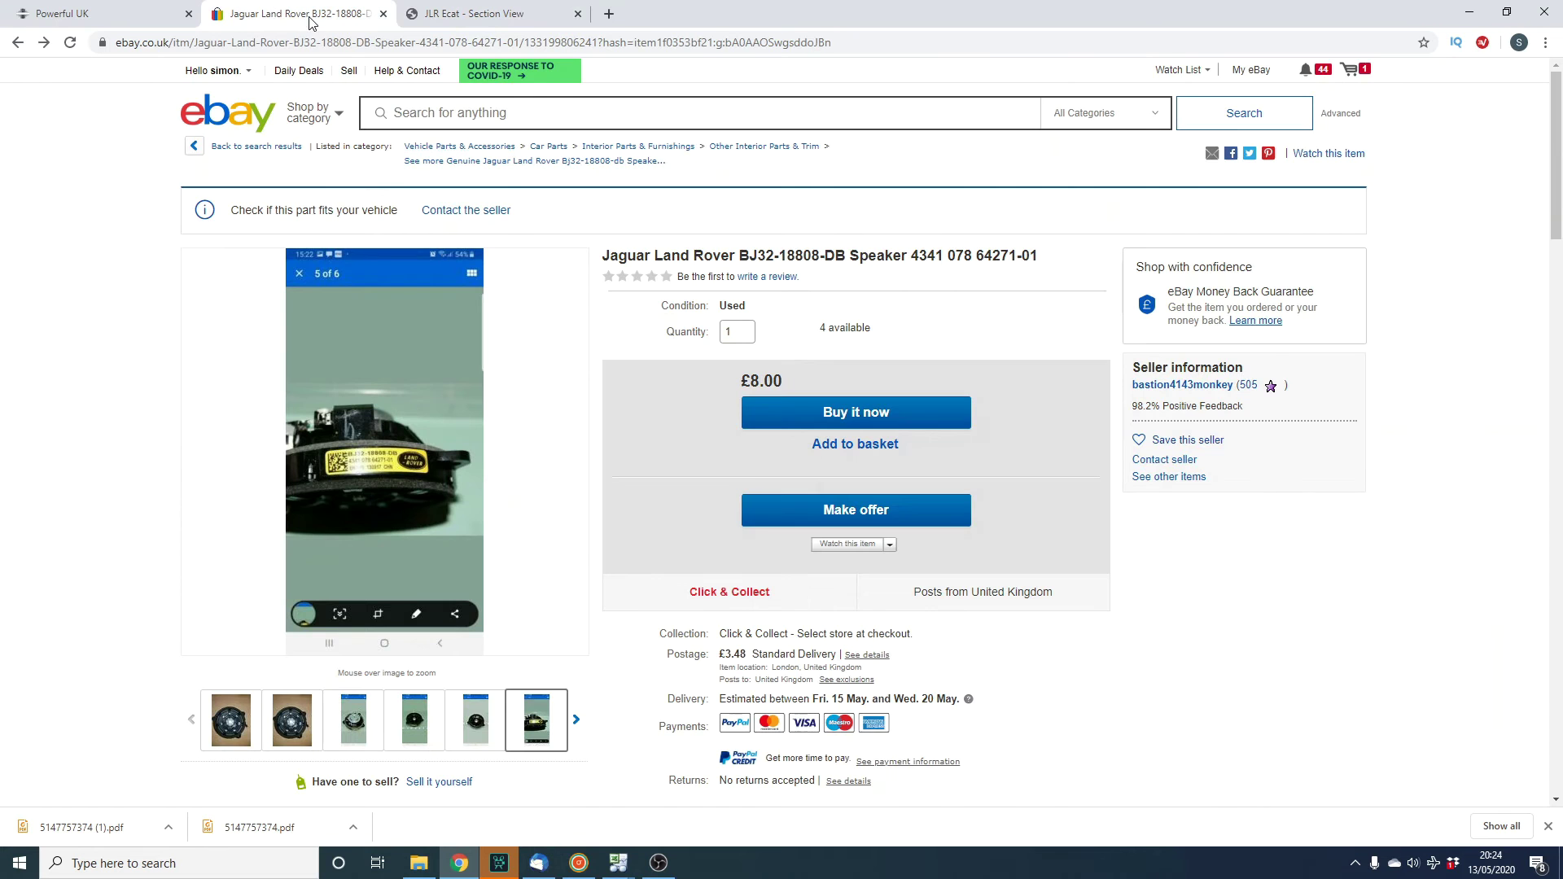
{"action": "left_click", "coordinate": [489, 122]}
{"action": "right_click", "coordinate": [489, 123]}
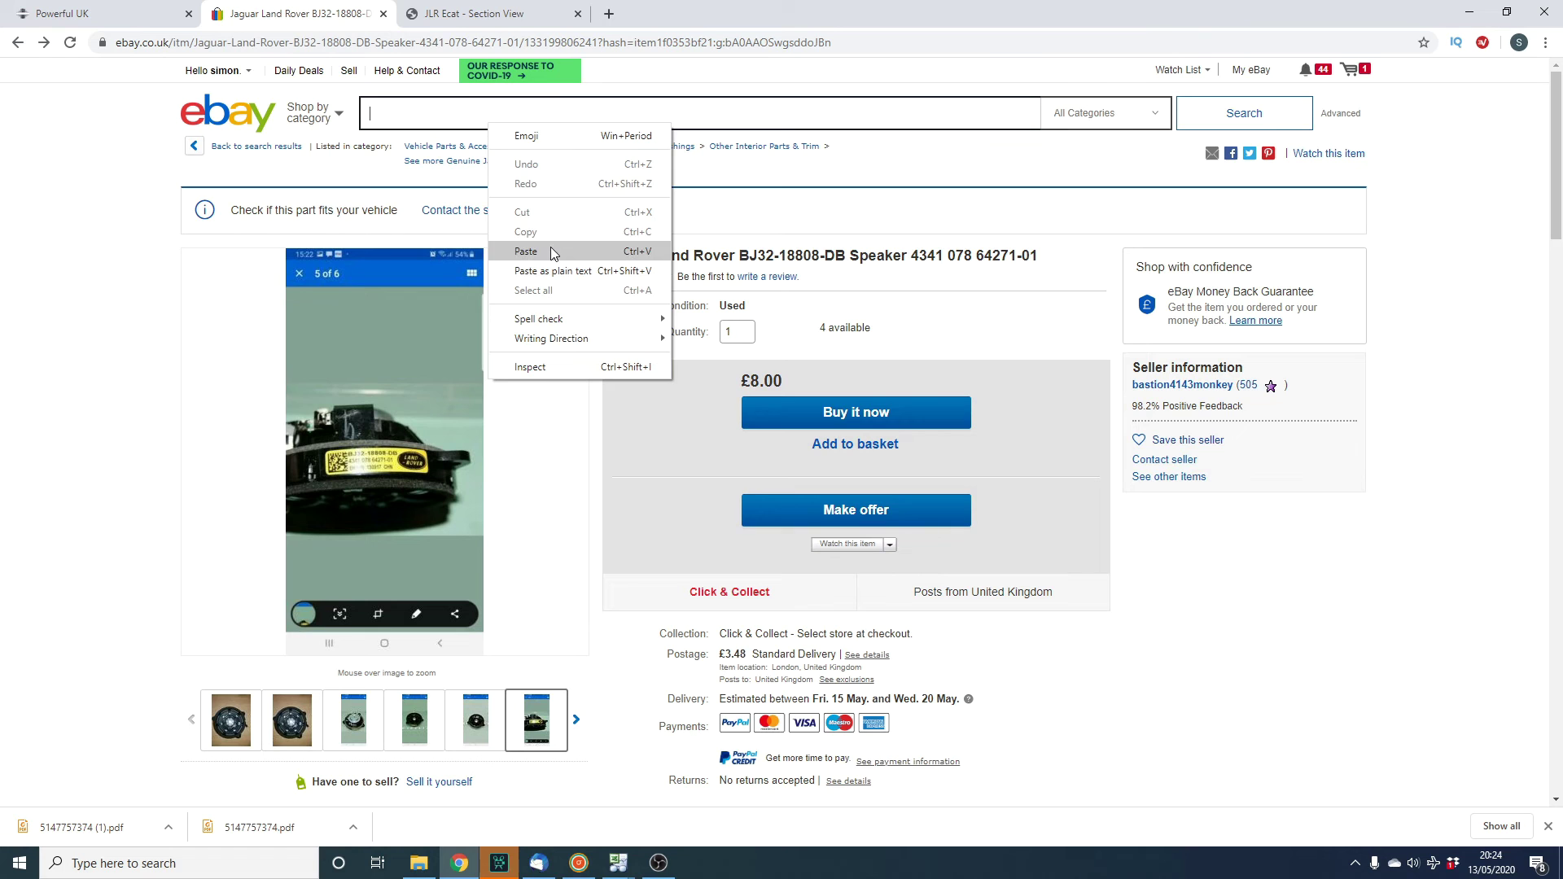
{"action": "left_click", "coordinate": [526, 252]}
{"action": "left_click", "coordinate": [1231, 122]}
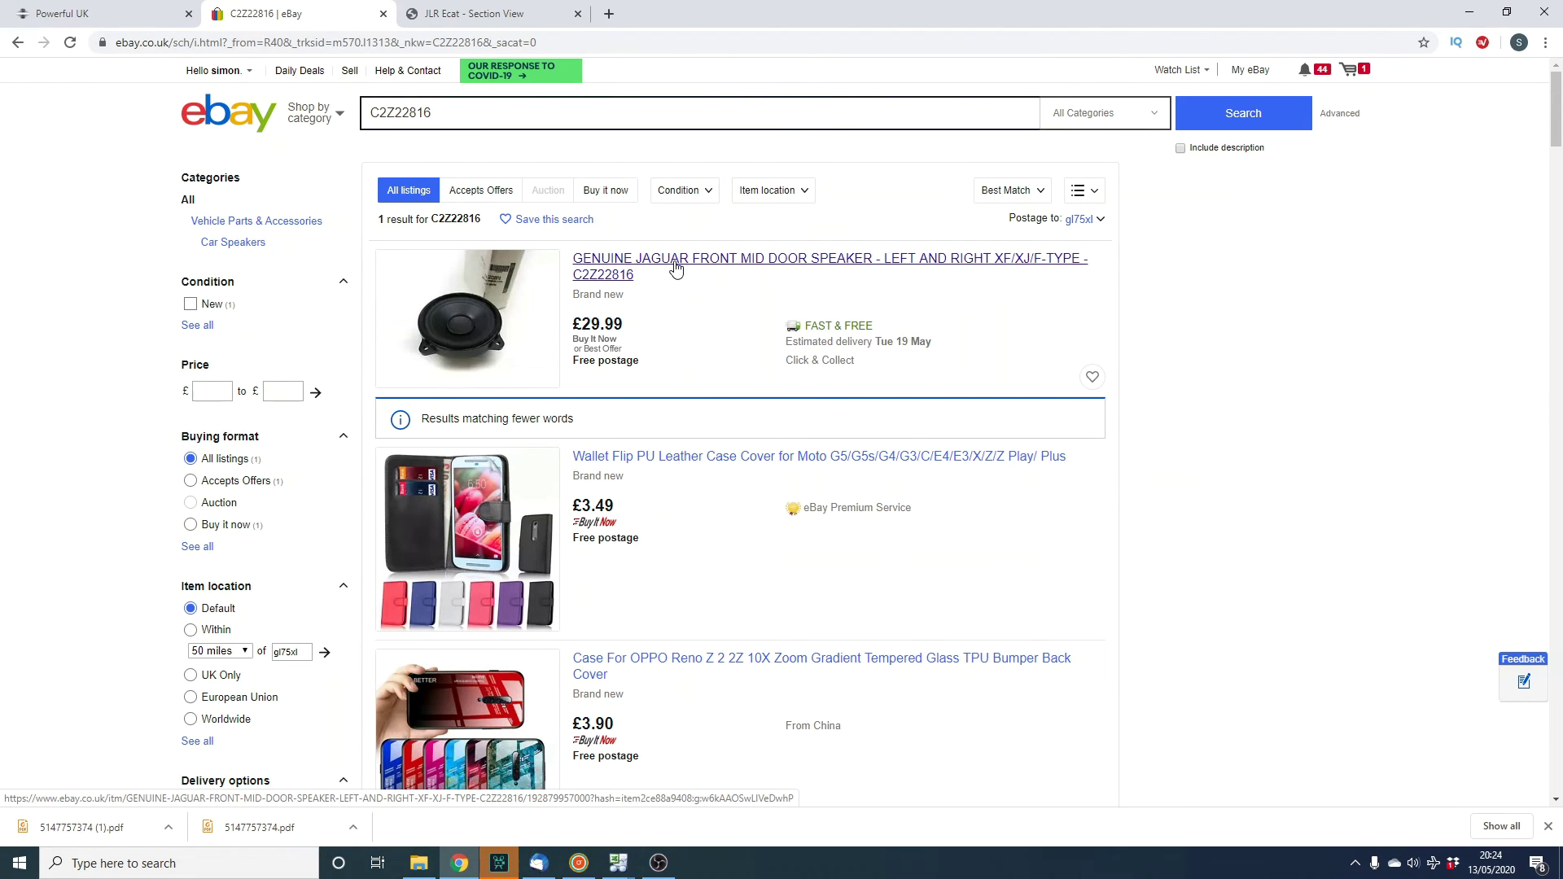
Copy Land Rover part number LR025876 from the catalogue's part card, then search eBay for it and look through the listings.
{"action": "left_click", "coordinate": [473, 17]}
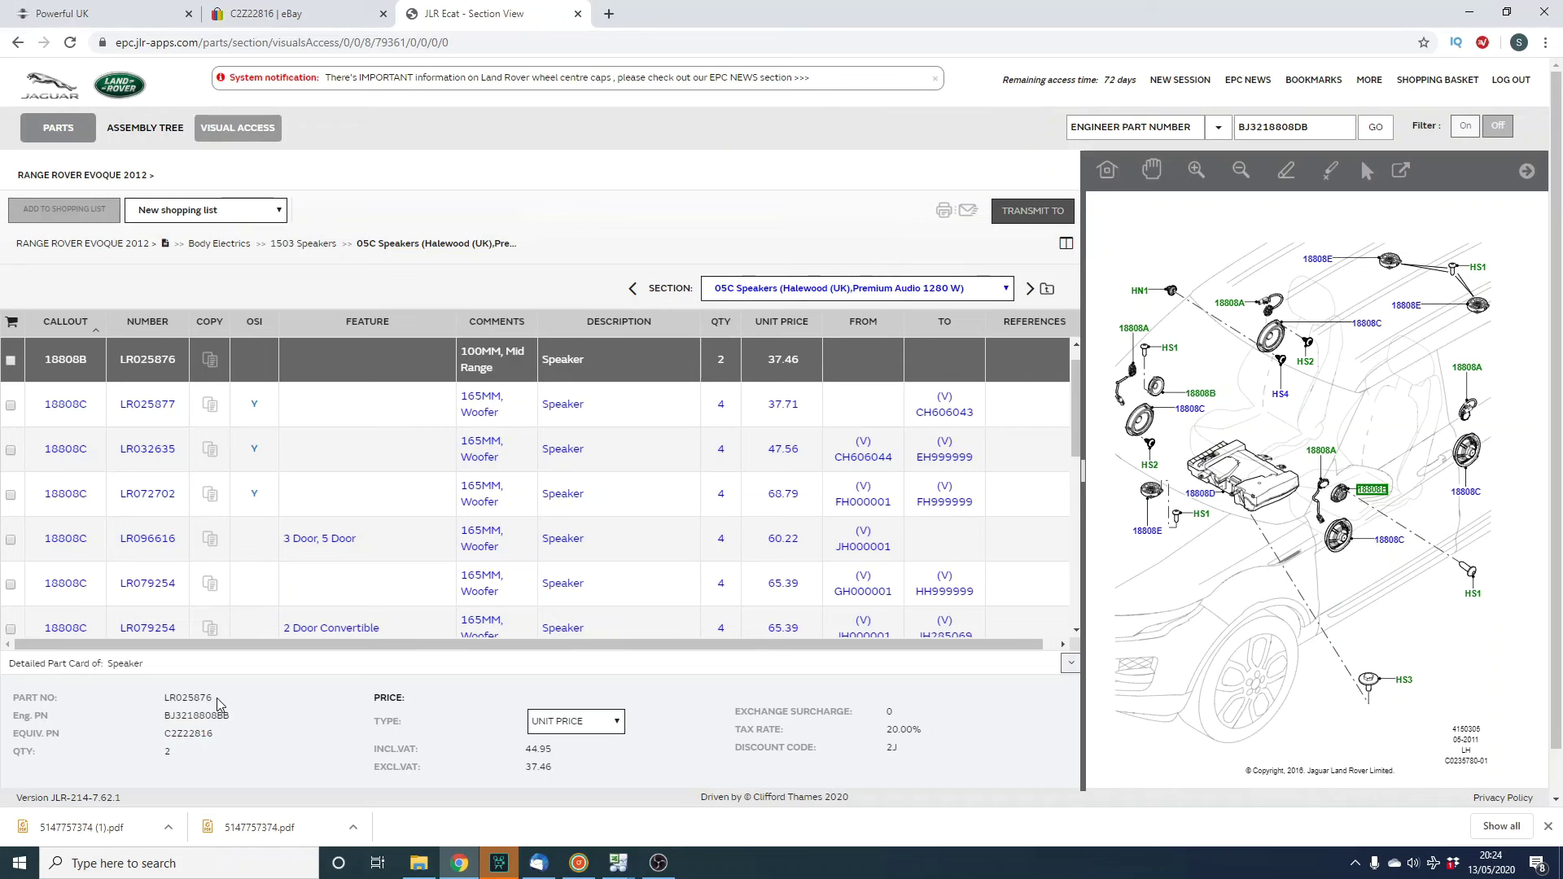
{"action": "left_click_drag", "start_coordinate": [217, 697], "coordinate": [163, 698]}
{"action": "right_click", "coordinate": [180, 705]}
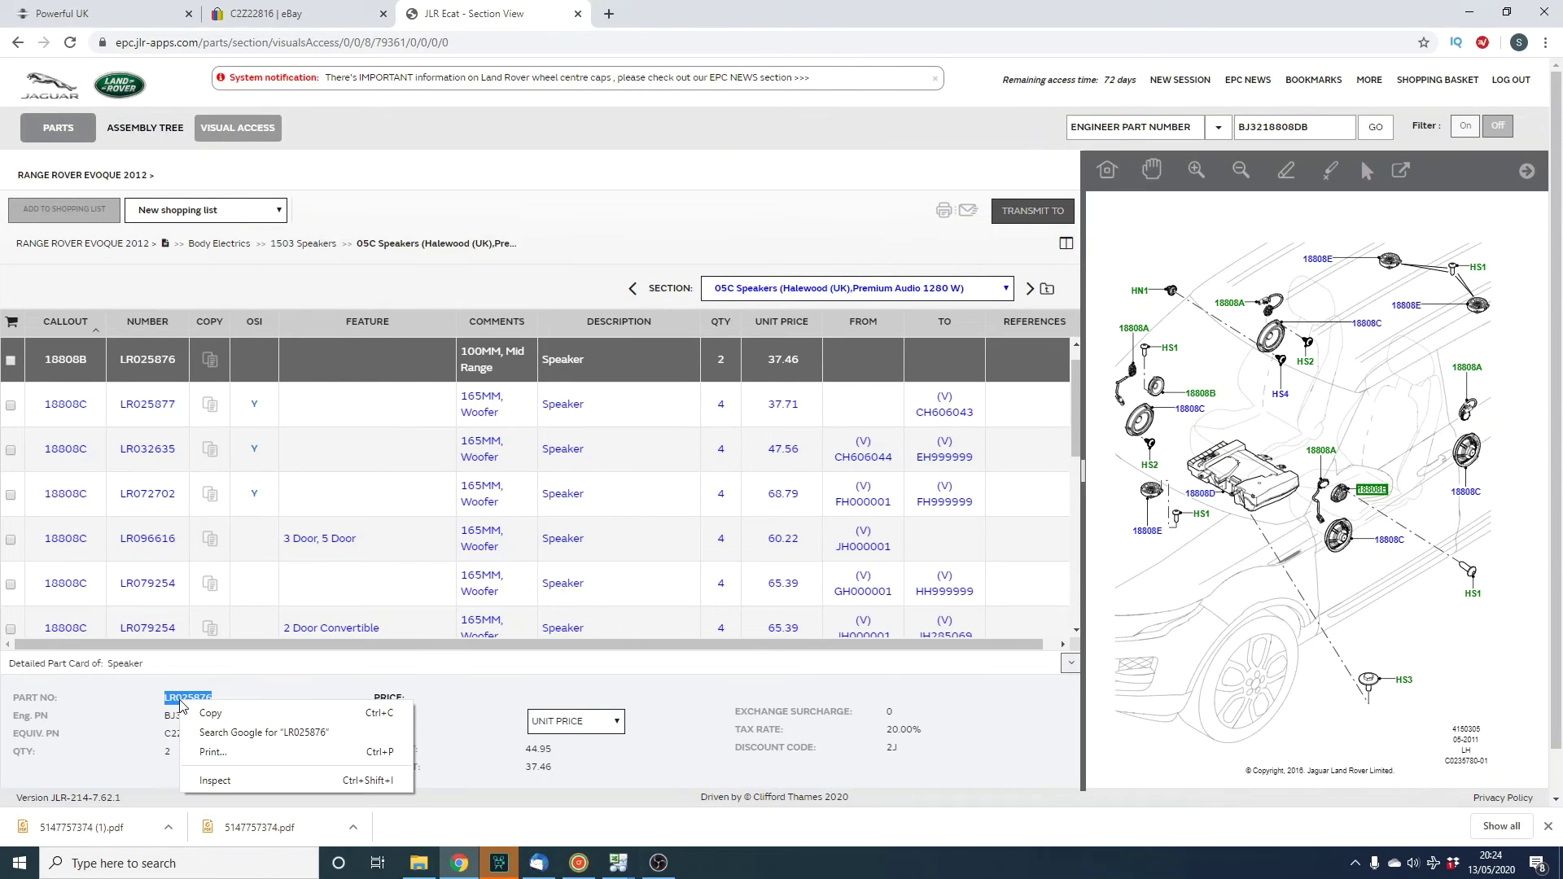
{"action": "left_click", "coordinate": [210, 713]}
{"action": "left_click", "coordinate": [332, 24]}
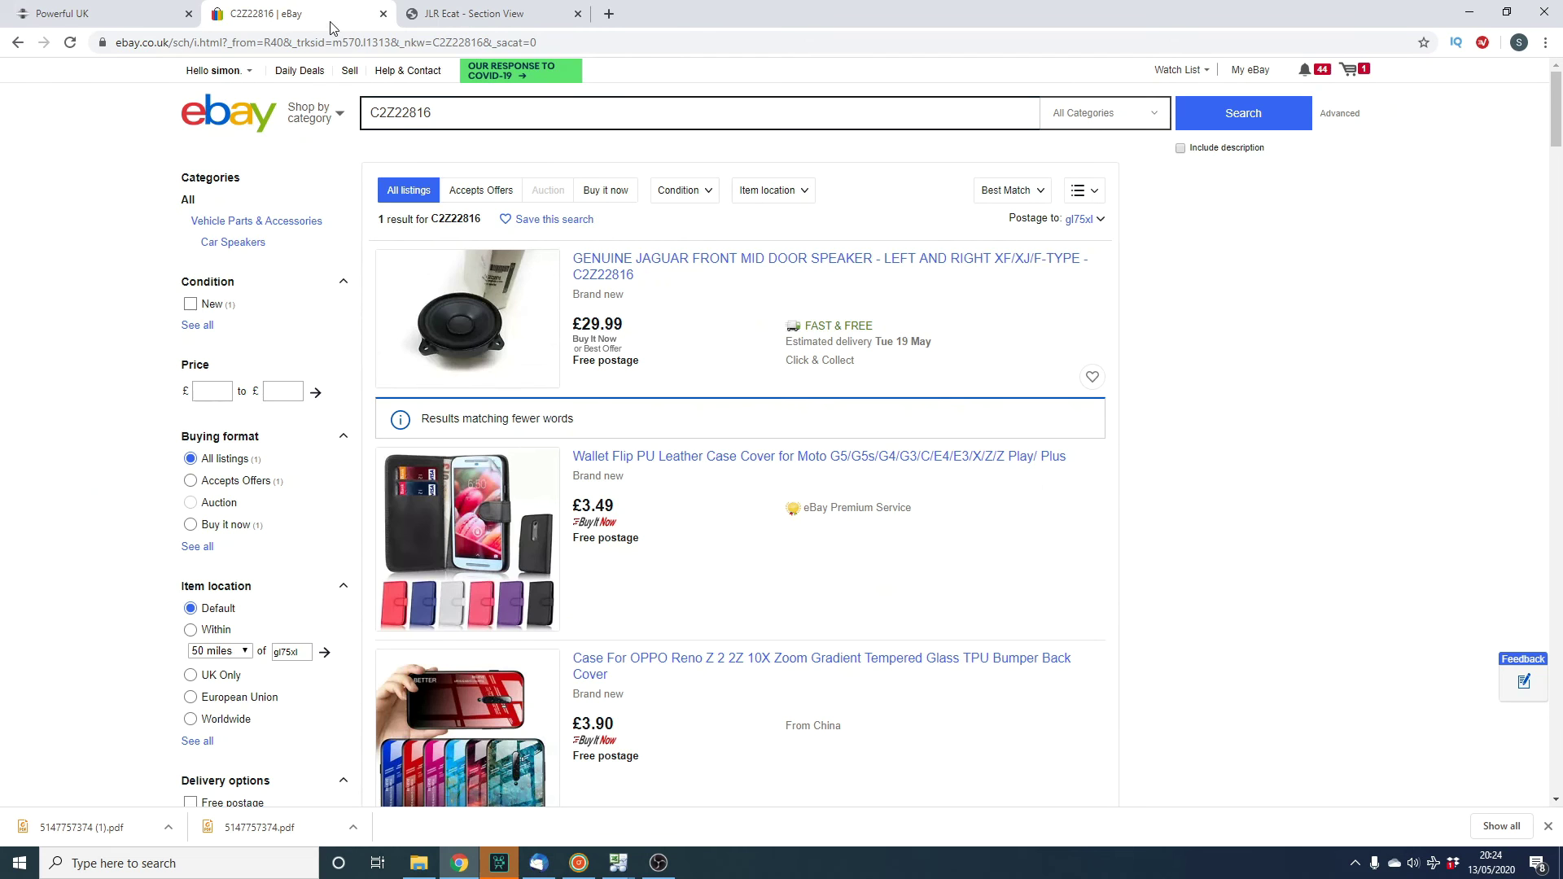
{"action": "double_click", "coordinate": [439, 116]}
{"action": "key", "text": "ctrl+v"}
{"action": "key", "text": "Return"}
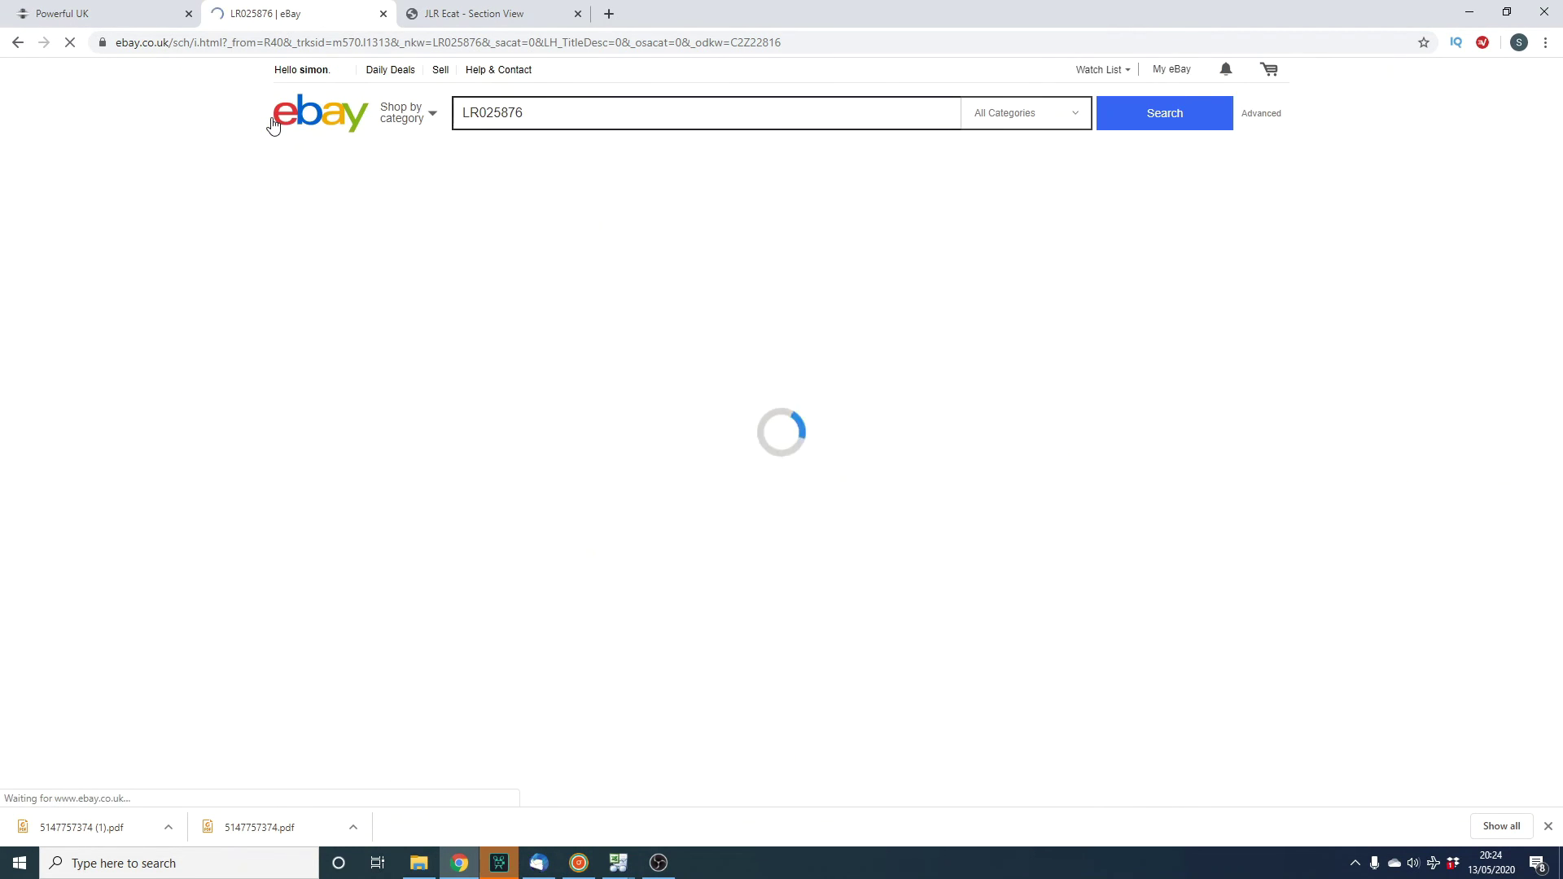
{"action": "scroll", "coordinate": [664, 562], "scroll_direction": "down", "scroll_amount": 10}
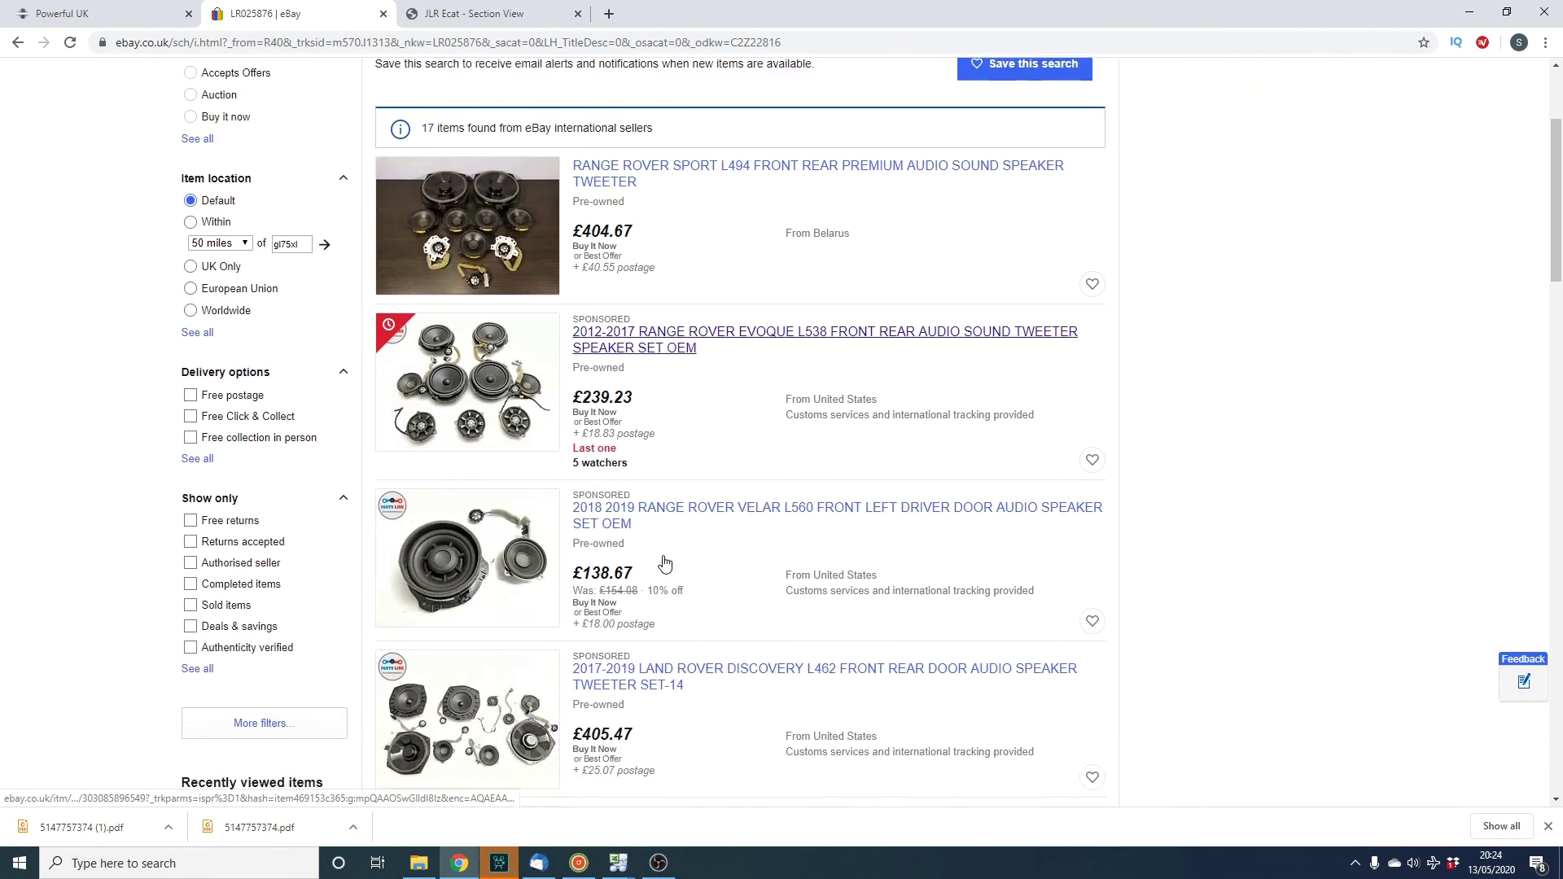
{"action": "scroll", "coordinate": [665, 562], "scroll_direction": "up", "scroll_amount": 10}
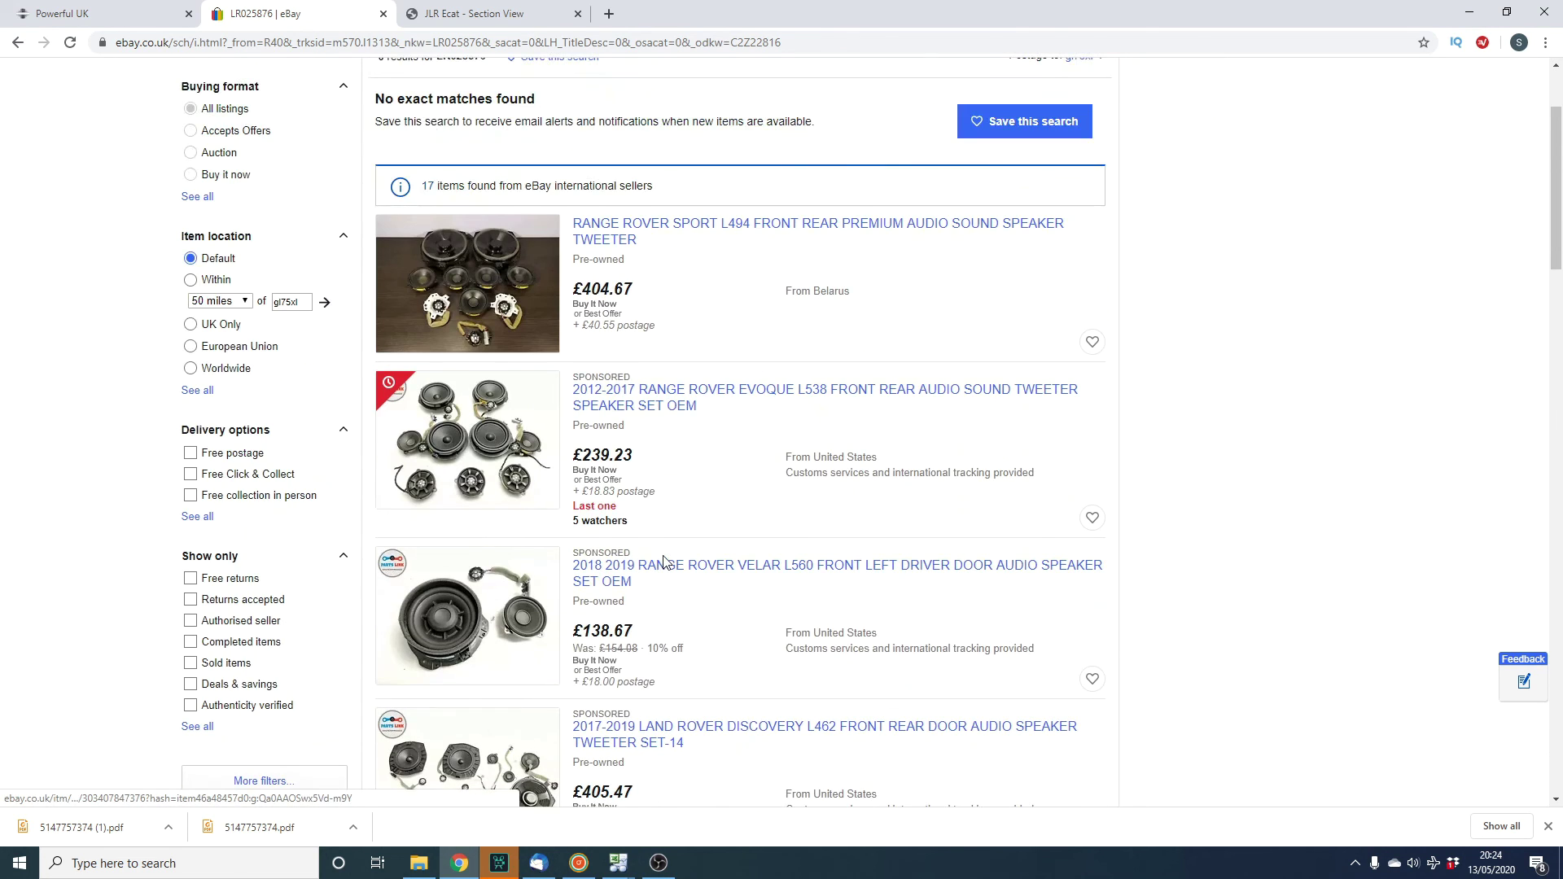
{"action": "scroll", "coordinate": [664, 562], "scroll_direction": "up", "scroll_amount": 3}
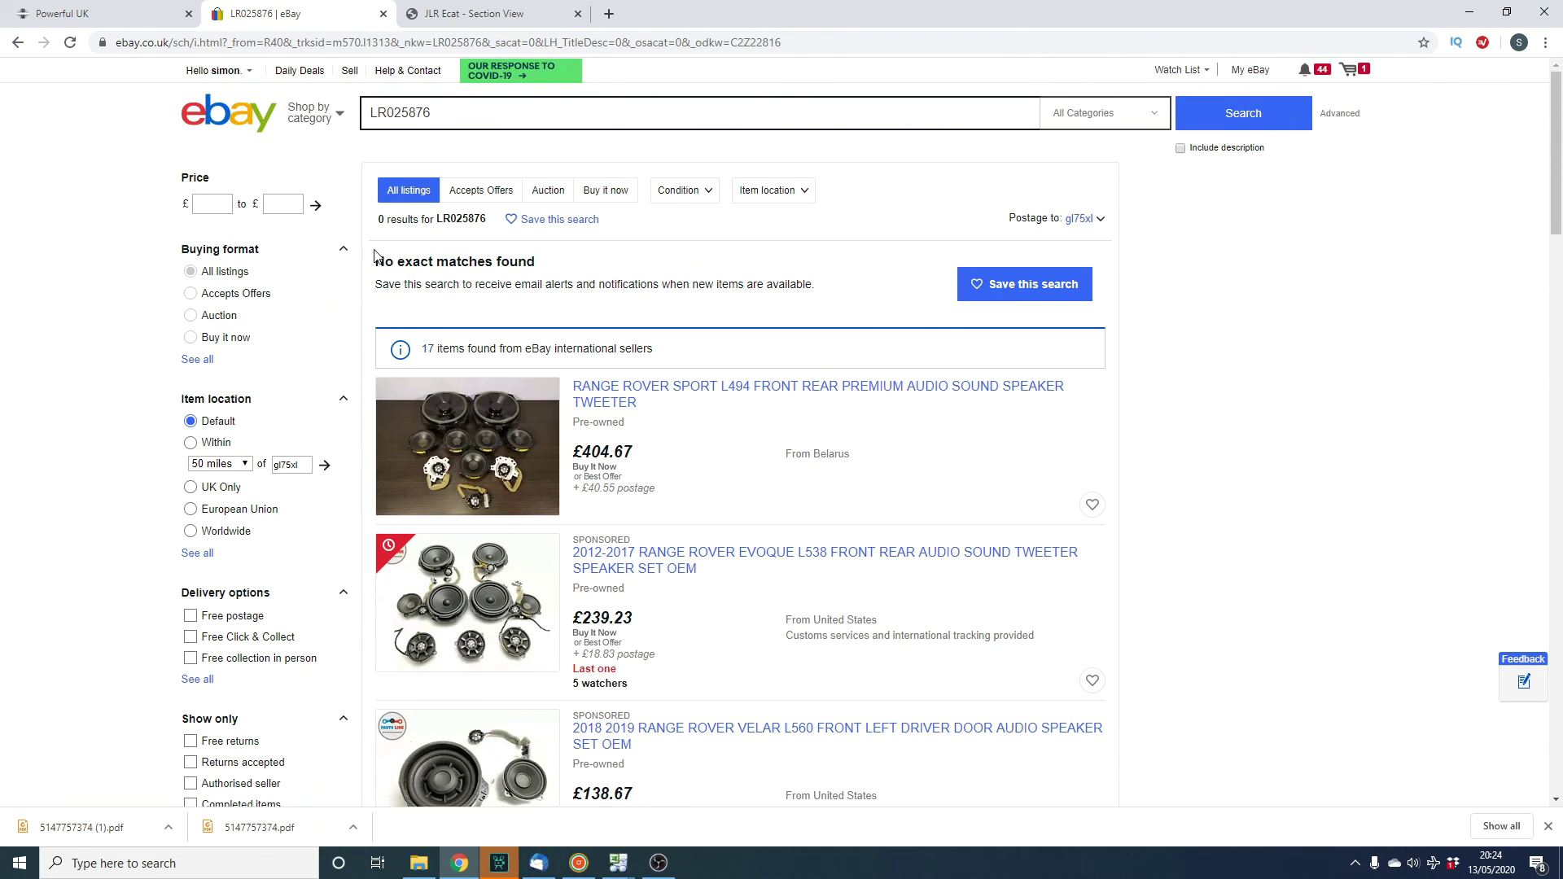
Return to the JLR catalogue and copy the equivalent part number C2Z22816 from LR025876's part card again.
{"action": "left_click", "coordinate": [457, 14]}
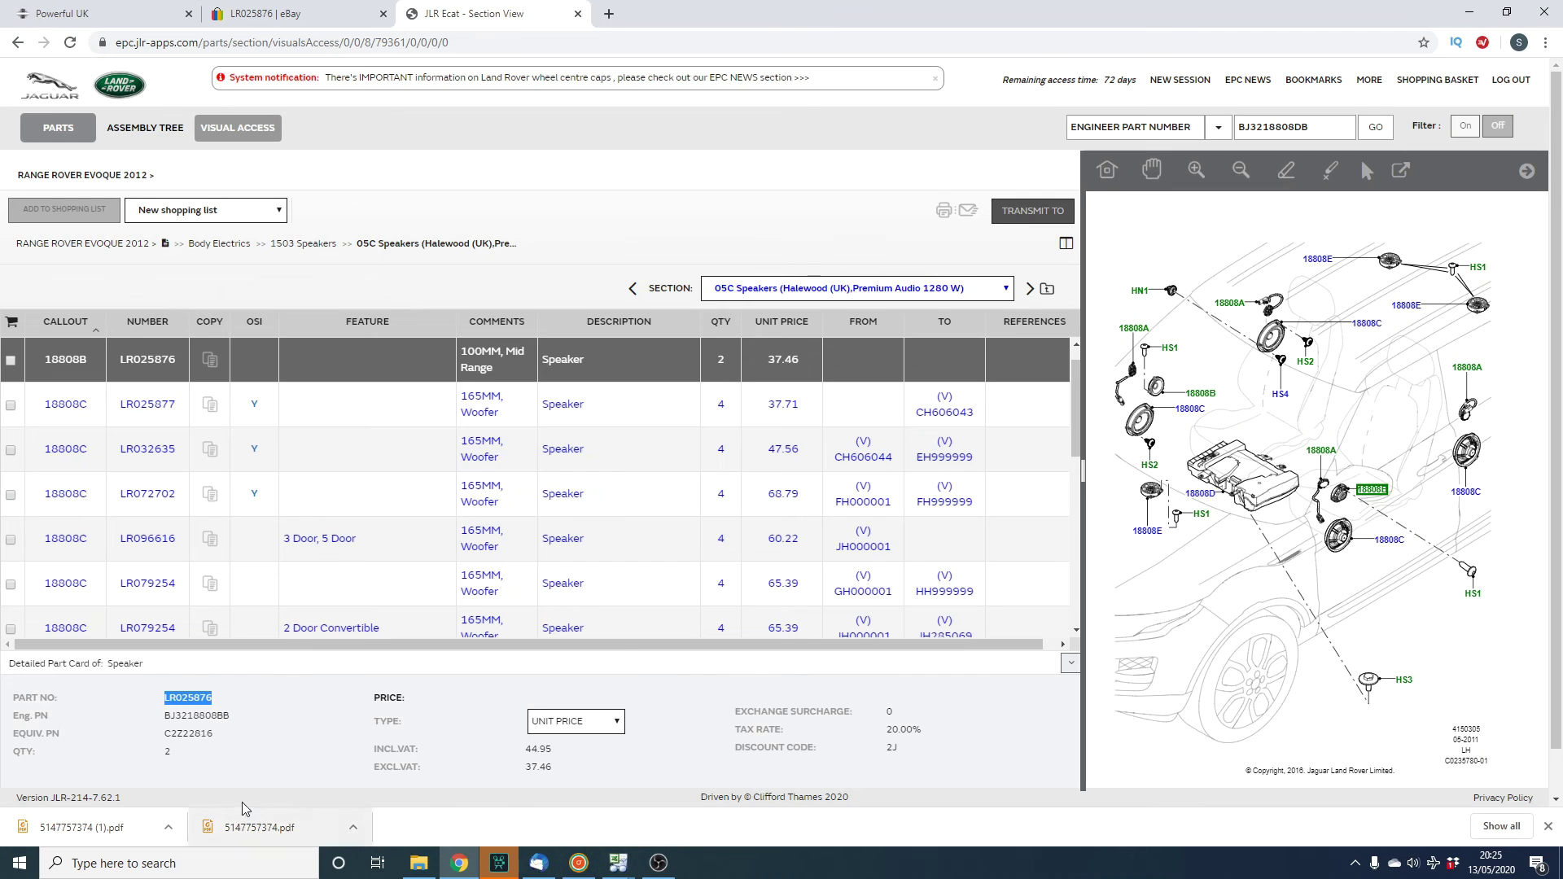
{"action": "left_click", "coordinate": [216, 743]}
{"action": "left_click_drag", "start_coordinate": [216, 743], "coordinate": [167, 737]}
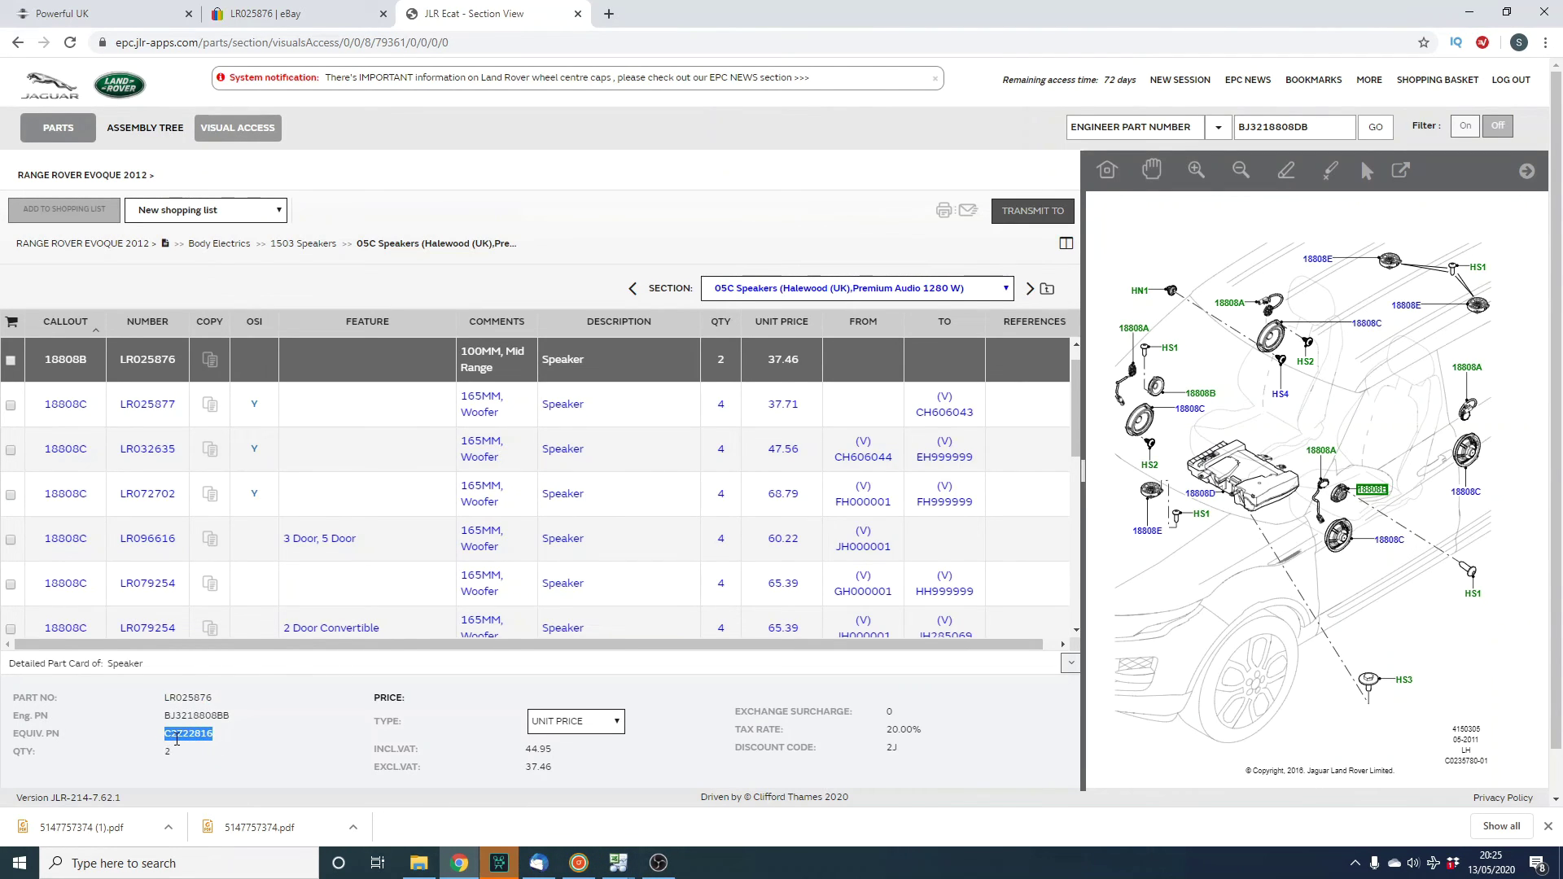
{"action": "right_click", "coordinate": [176, 739]}
{"action": "left_click", "coordinate": [203, 753]}
Search Range Rover Evoque 2012 by part for C2Z22816, and repeat the search across all vehicles from the vehicle selector.
{"action": "left_click", "coordinate": [1219, 127]}
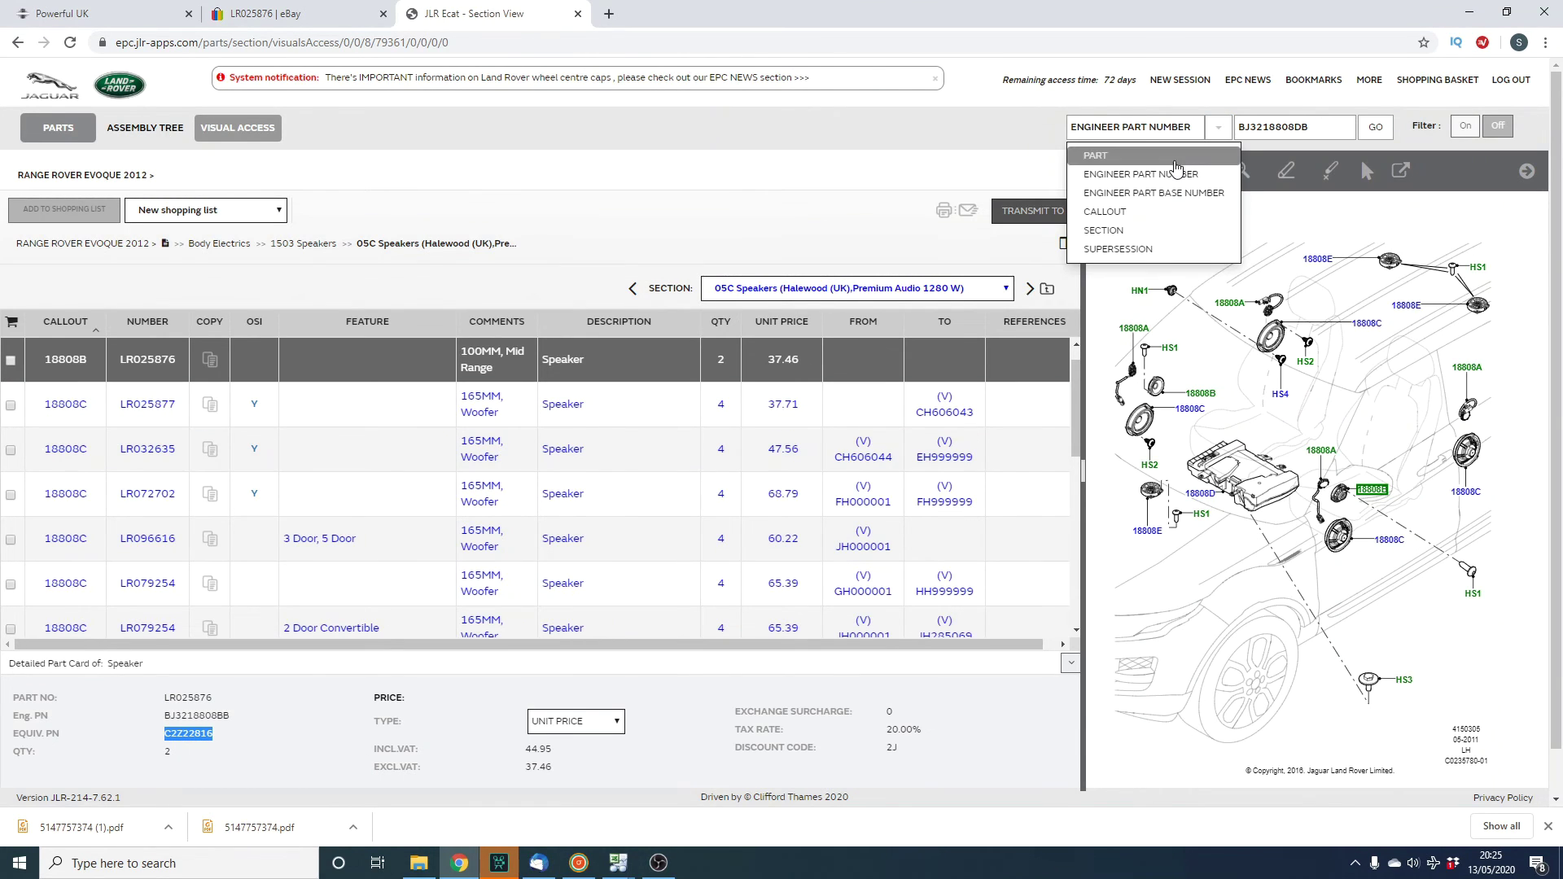
{"action": "left_click", "coordinate": [1175, 158]}
{"action": "left_click", "coordinate": [1305, 131]}
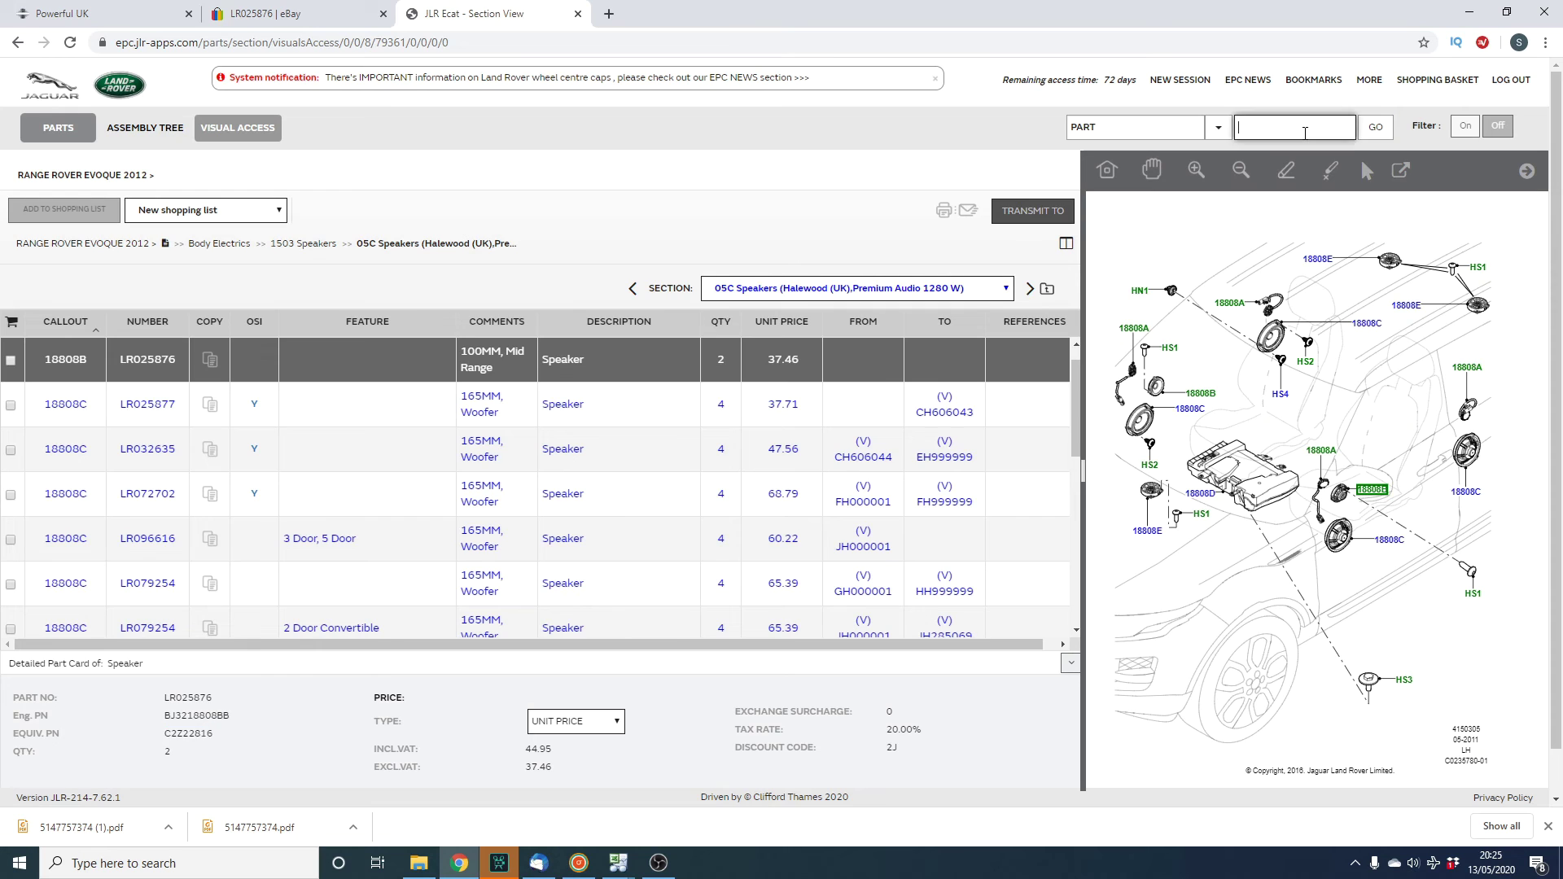
{"action": "right_click", "coordinate": [1305, 133]}
{"action": "left_click", "coordinate": [1355, 267]}
{"action": "left_click", "coordinate": [1379, 133]}
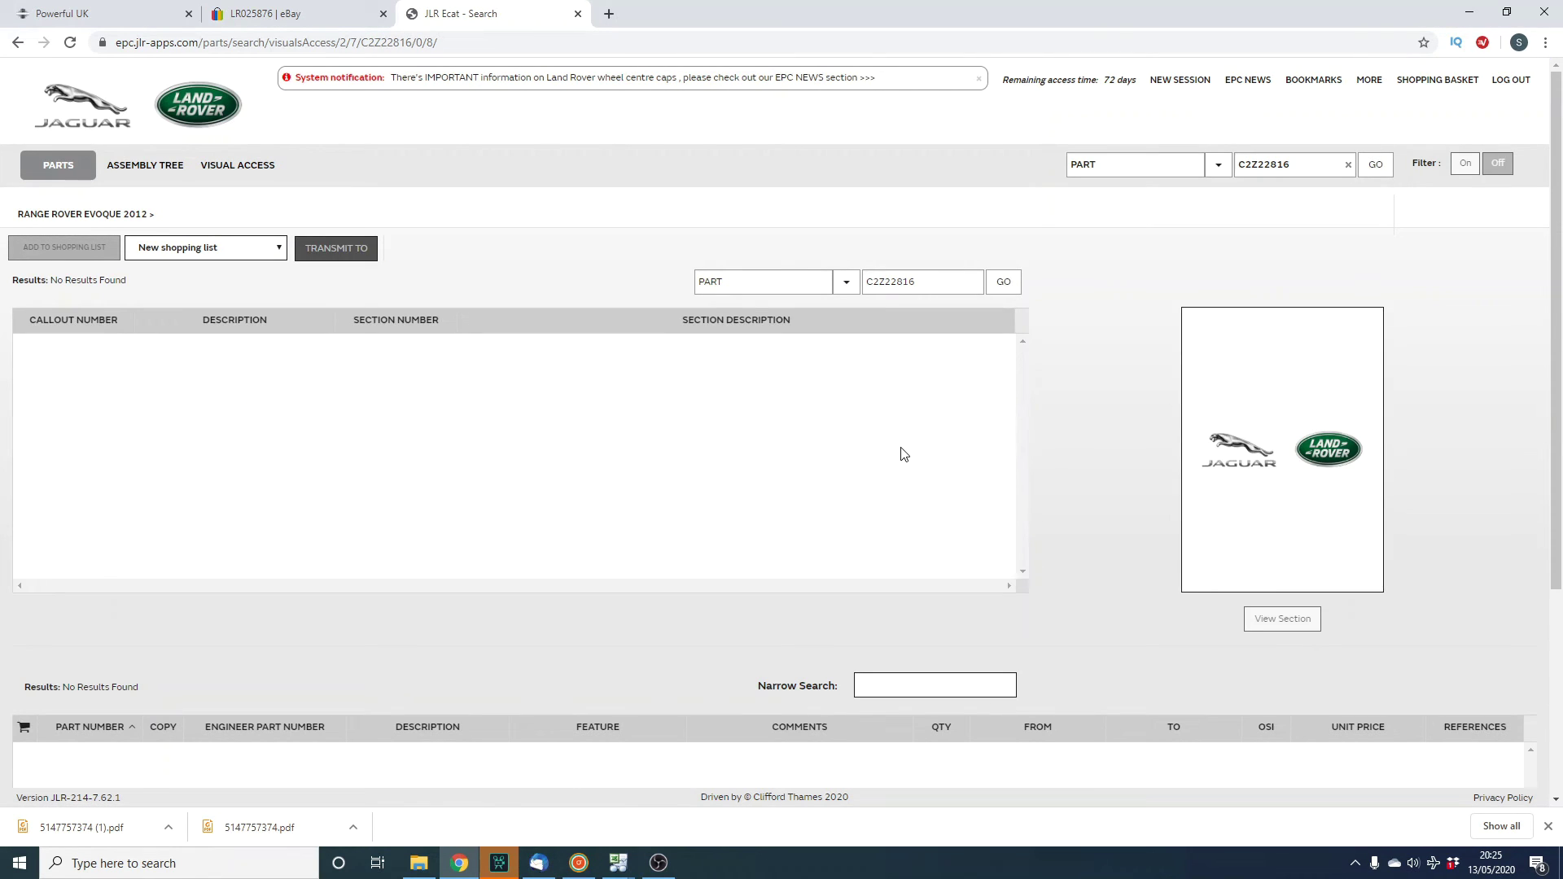
{"action": "left_click", "coordinate": [104, 113]}
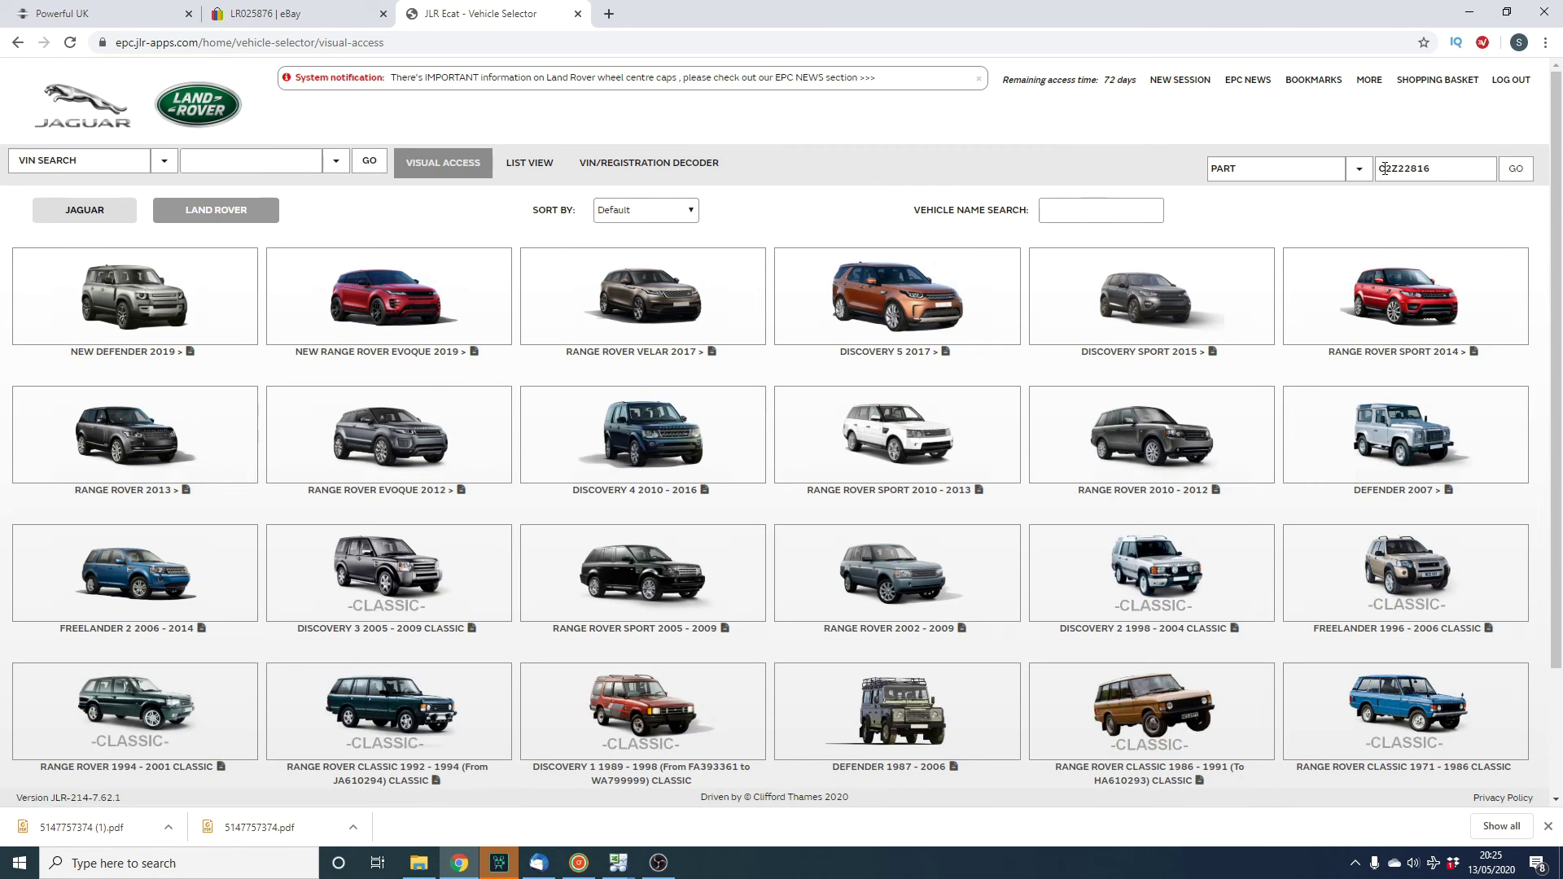
{"action": "left_click", "coordinate": [1514, 168]}
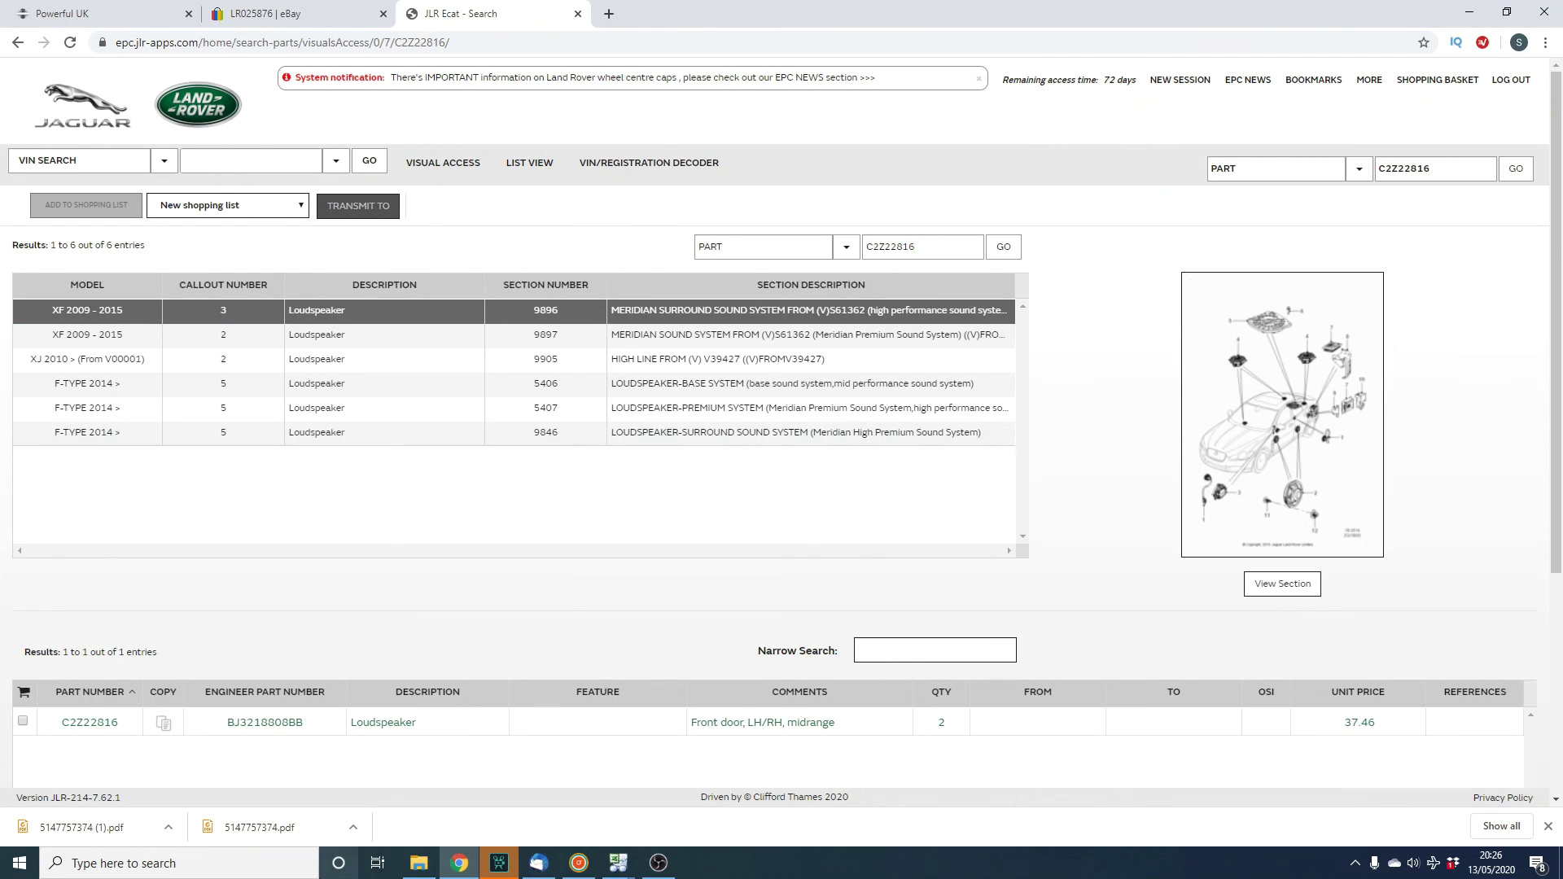
{"action": "left_click", "coordinate": [649, 867]}
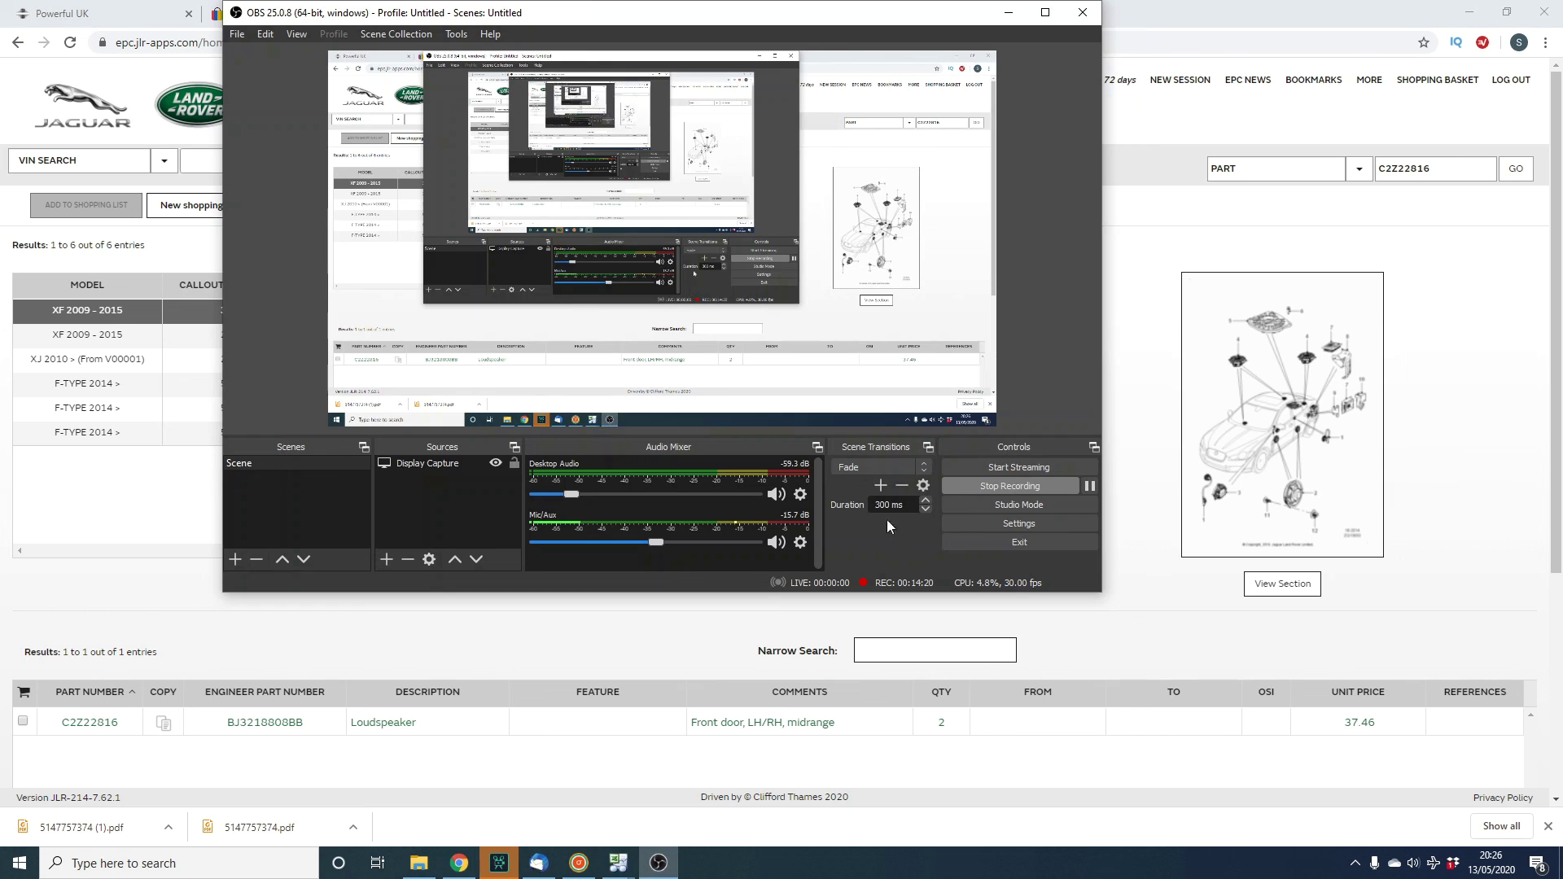